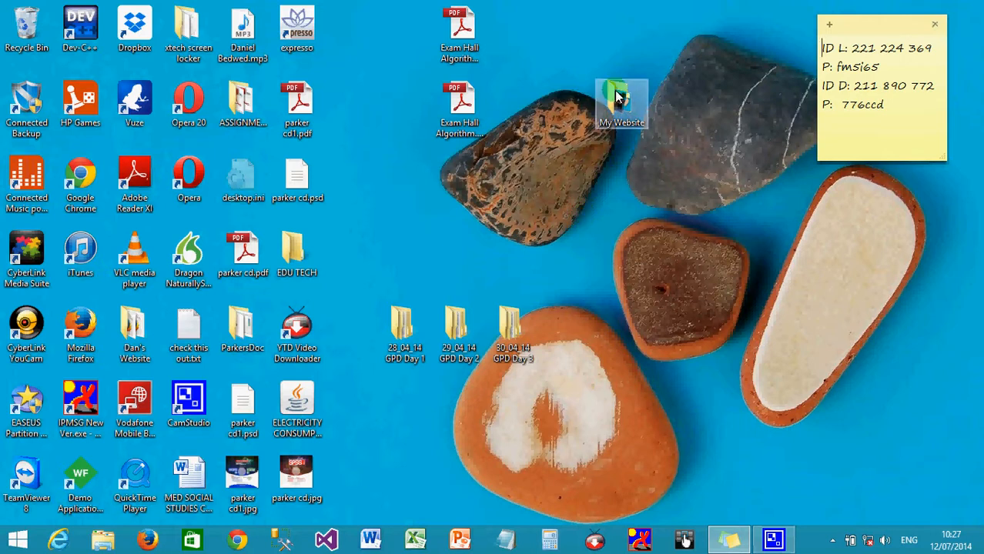
- Open the My Website folder and browse its files, from Assignment 1.docx to the Lesson 3 deck
double_click(644, 122)
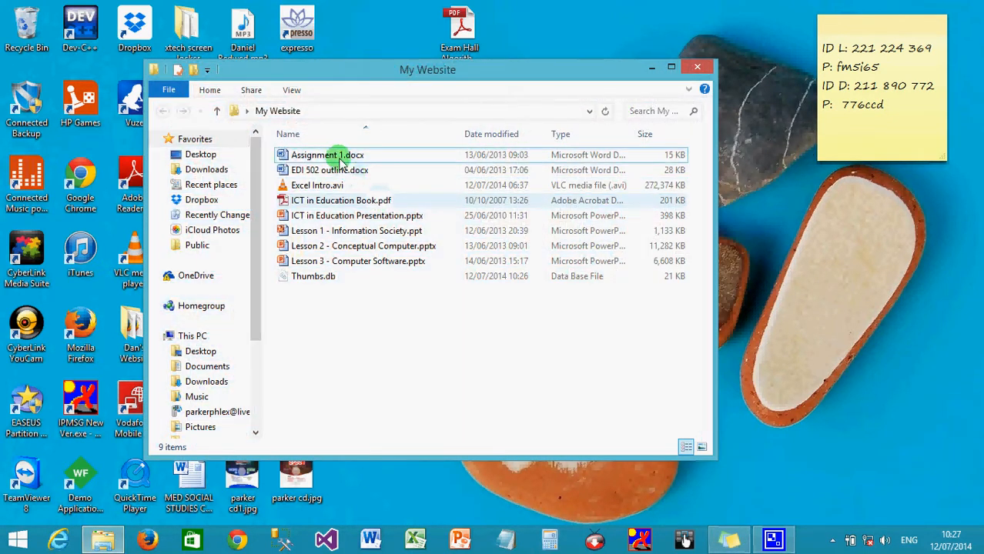
left_click(337, 157)
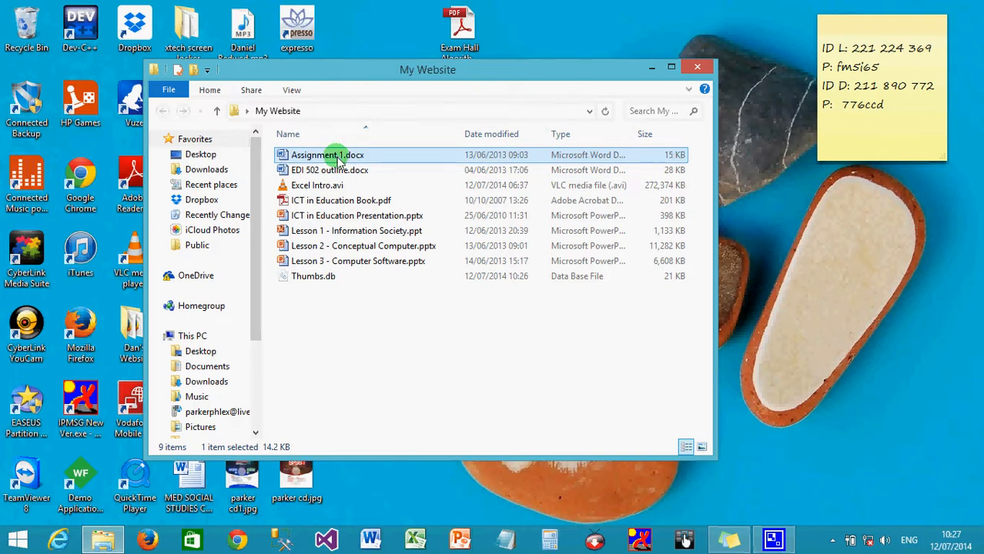
left_click(337, 170)
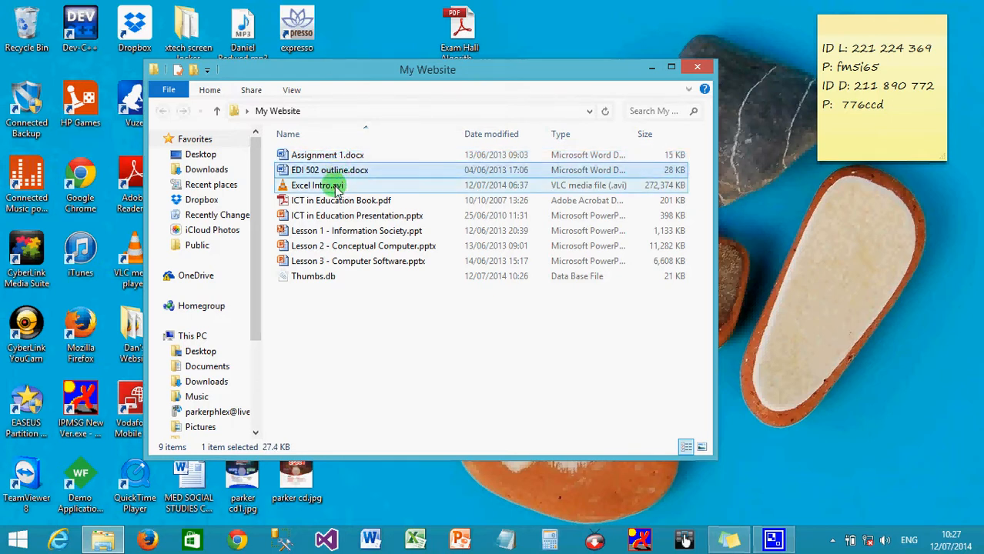
left_click(332, 187)
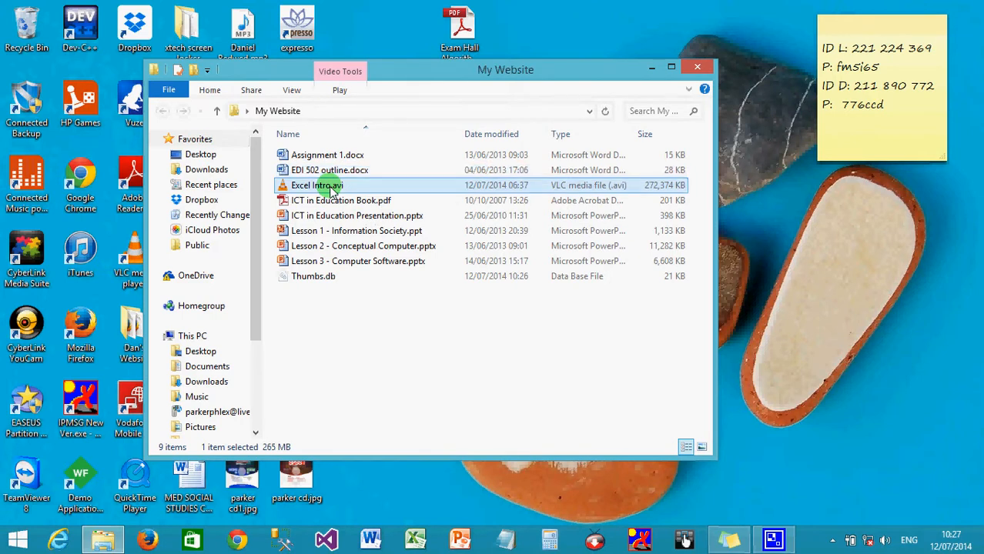
left_click(337, 203)
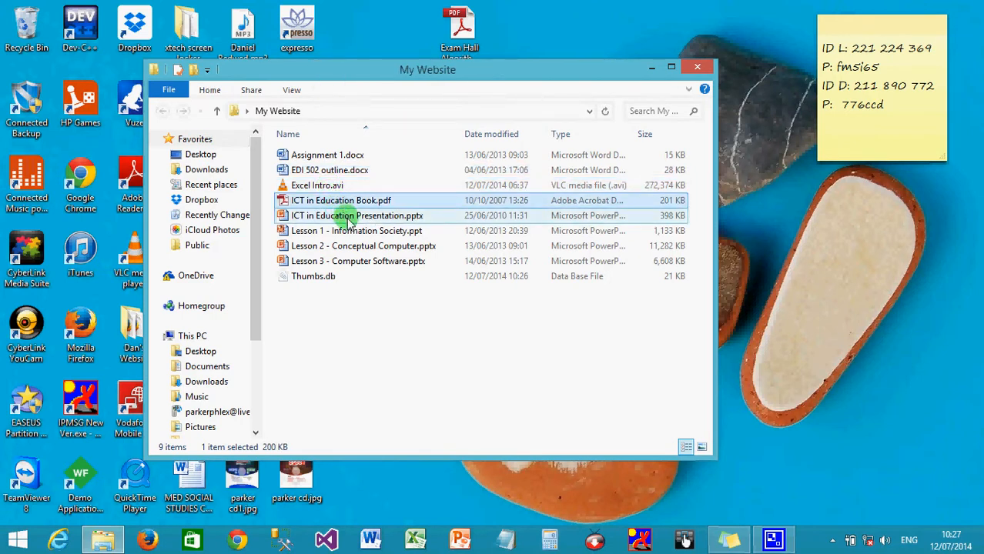
left_click(340, 216)
left_click(343, 231)
left_click(350, 248)
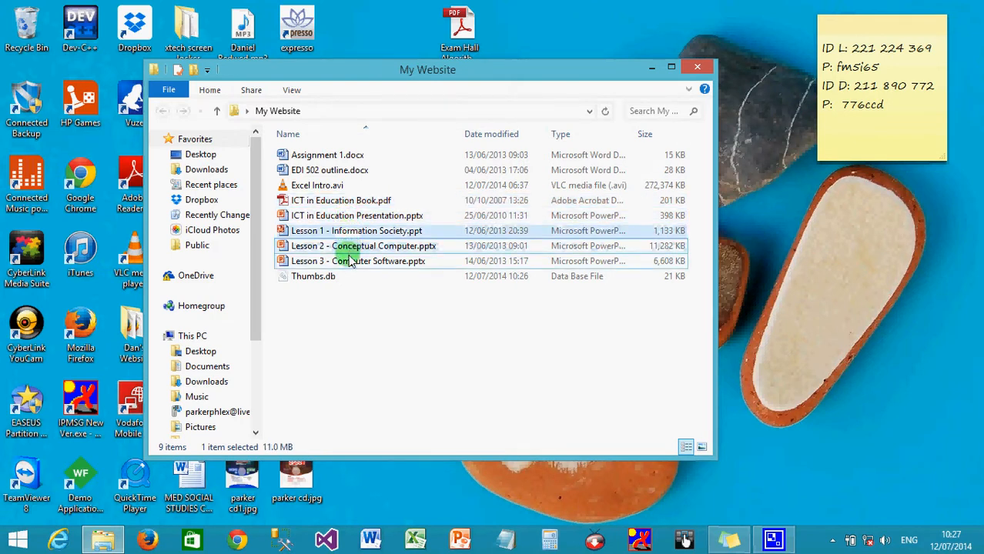
left_click(351, 263)
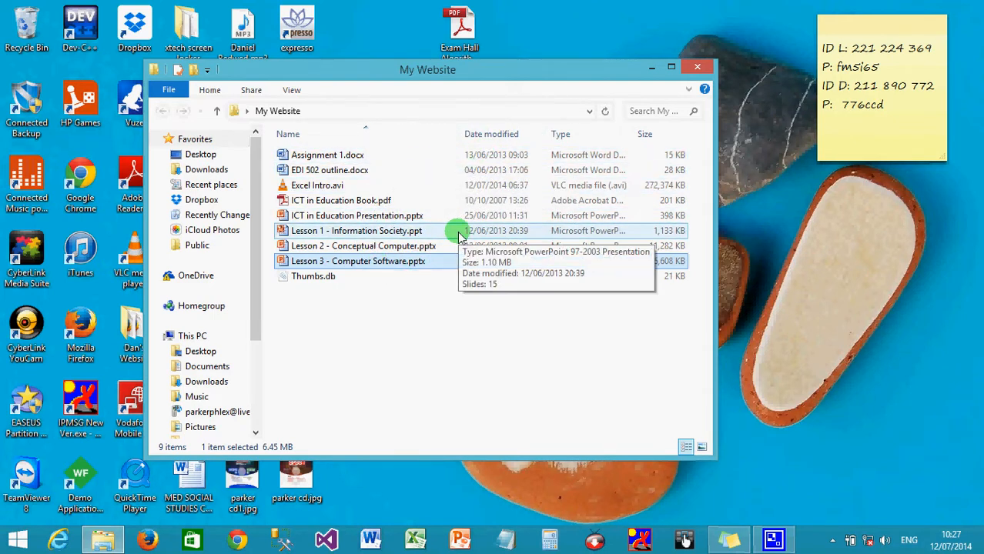
- Close the My Website folder and launch Microsoft Word 2010, showing the blank Document1 in Print Layout
left_click(695, 68)
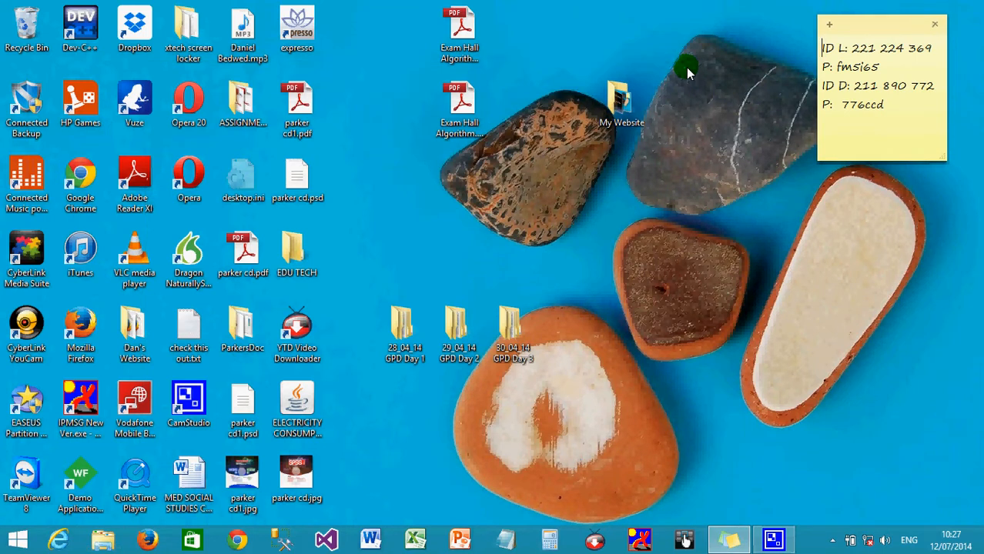
mouse_move(978, 228)
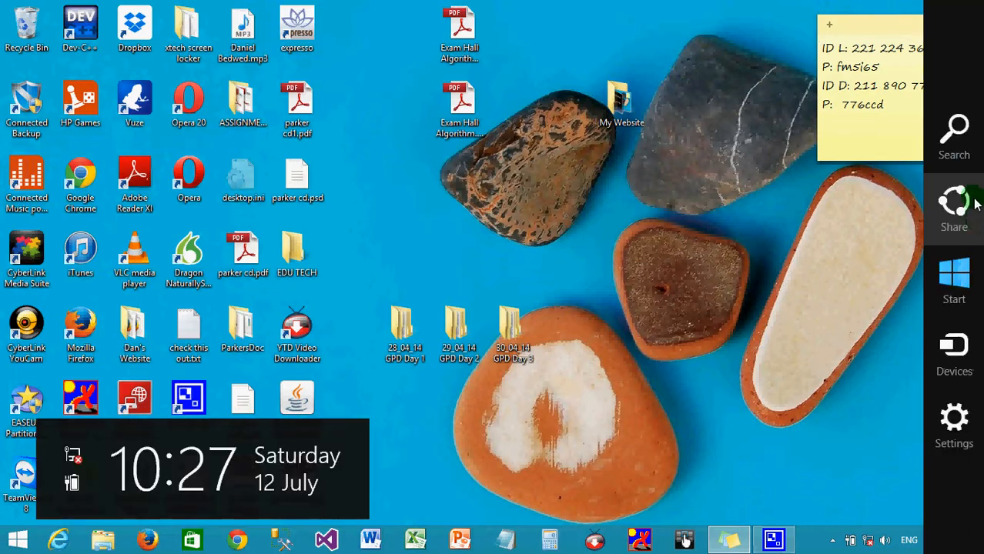
left_click(961, 150)
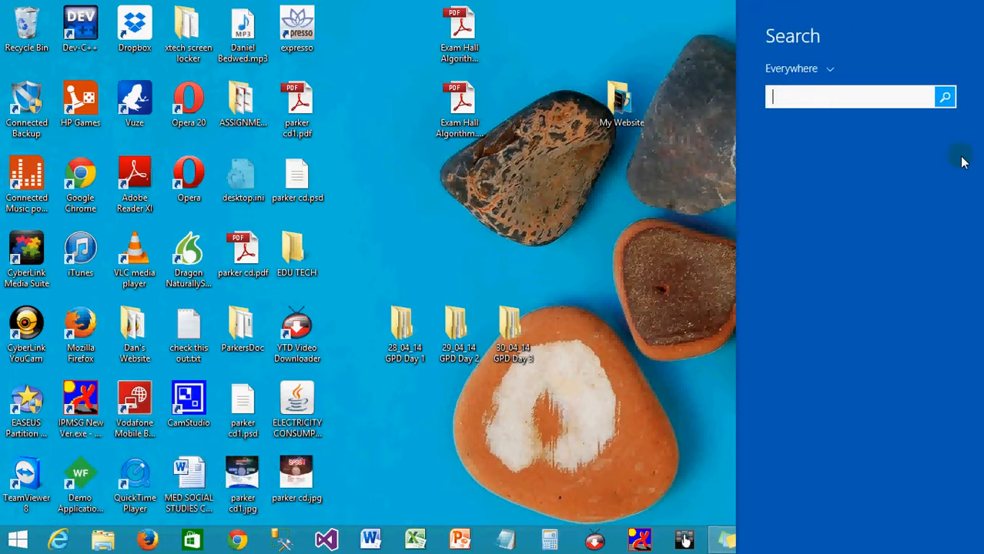
type("word 2010")
left_click(961, 158)
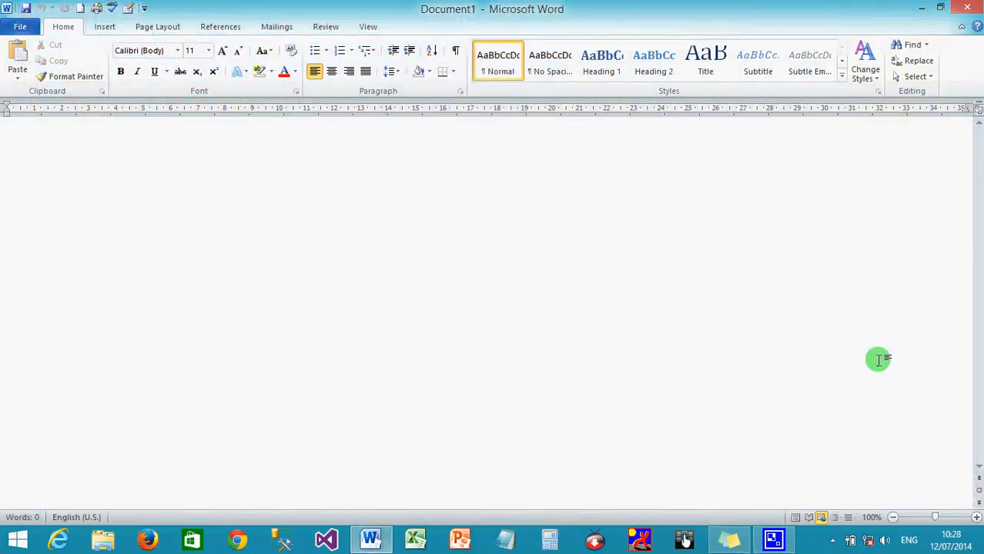
left_click(796, 518)
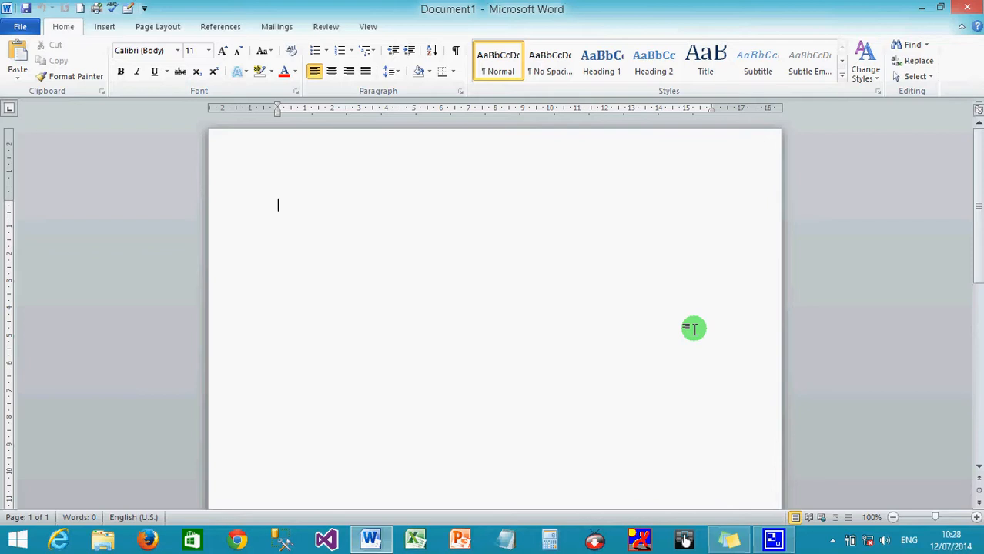
- Insert an empty table of 3 columns and 3 rows into Document1
left_click(104, 26)
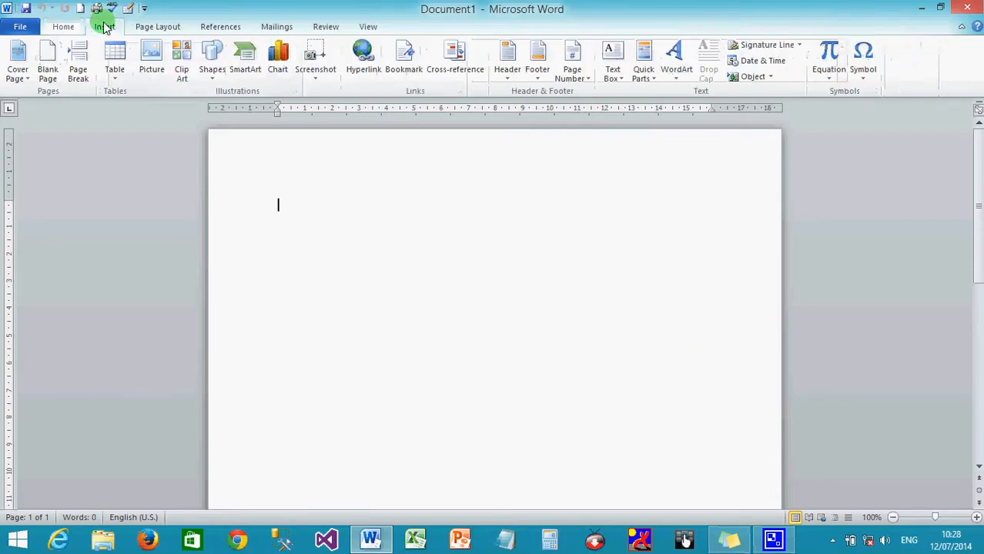
left_click(114, 70)
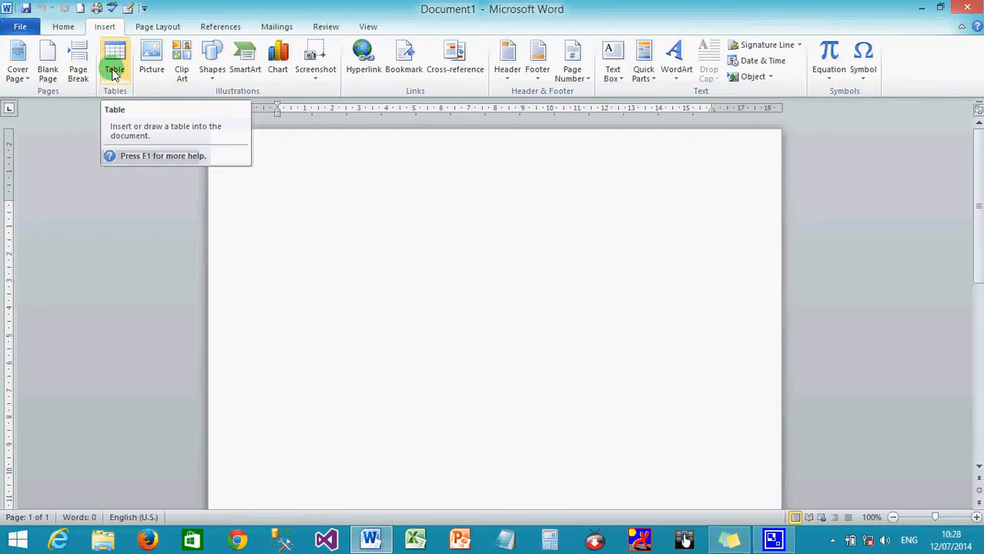
left_click(114, 69)
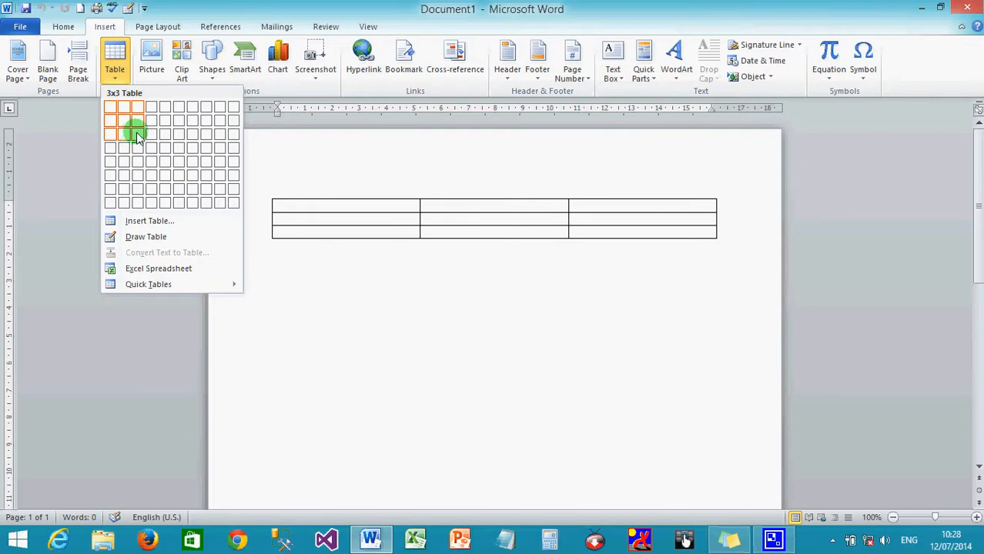
left_click(136, 136)
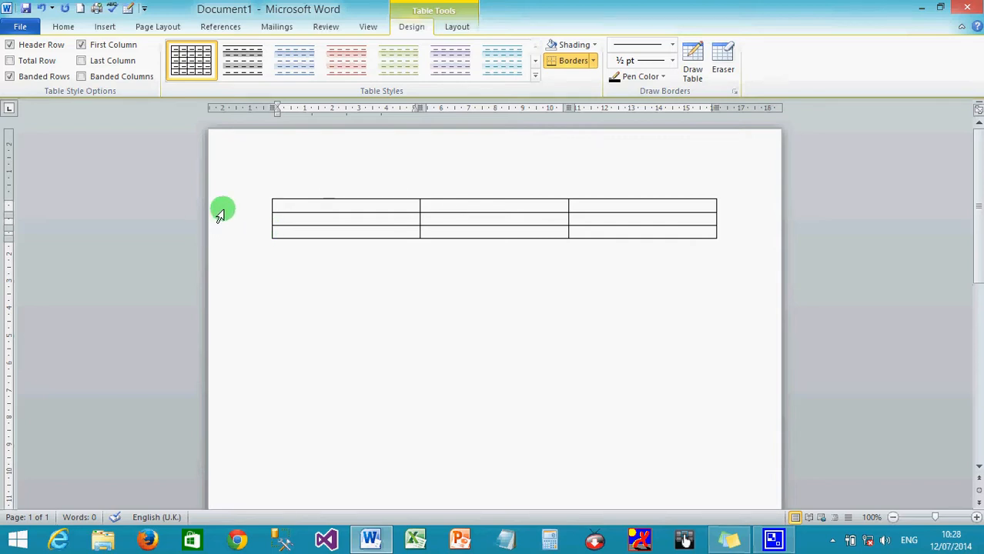
- Apply the Narrow margin preset of 1.27 cm on every side
left_click(166, 29)
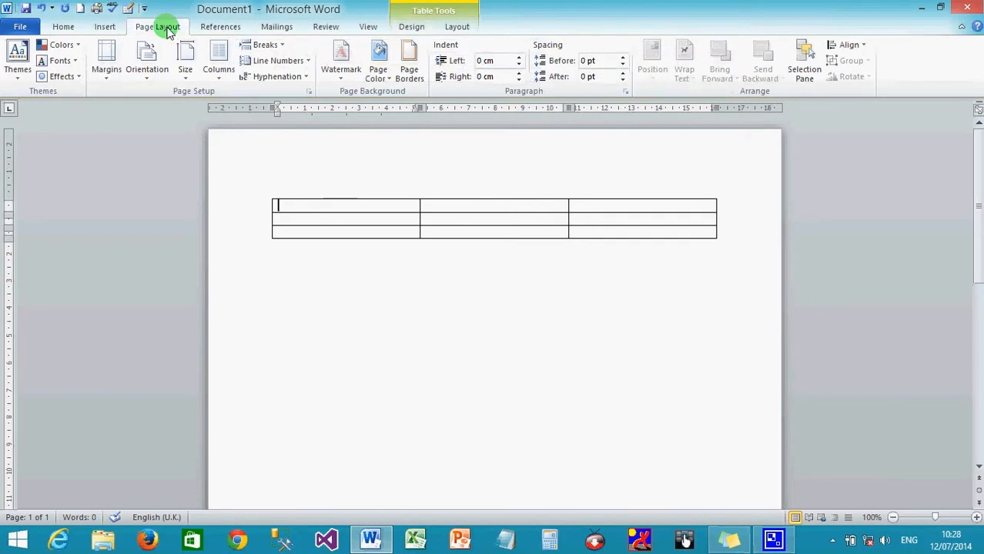
left_click(108, 74)
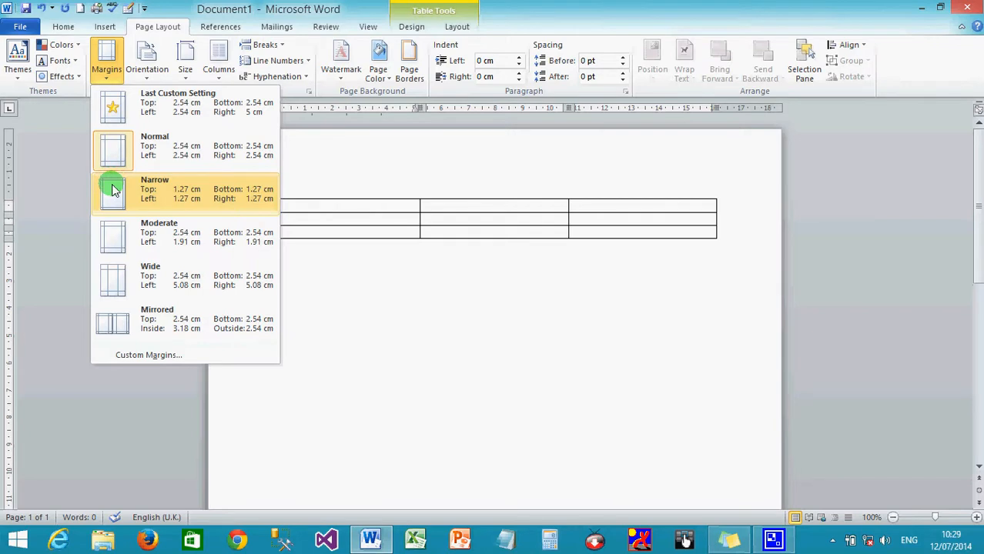
left_click(111, 188)
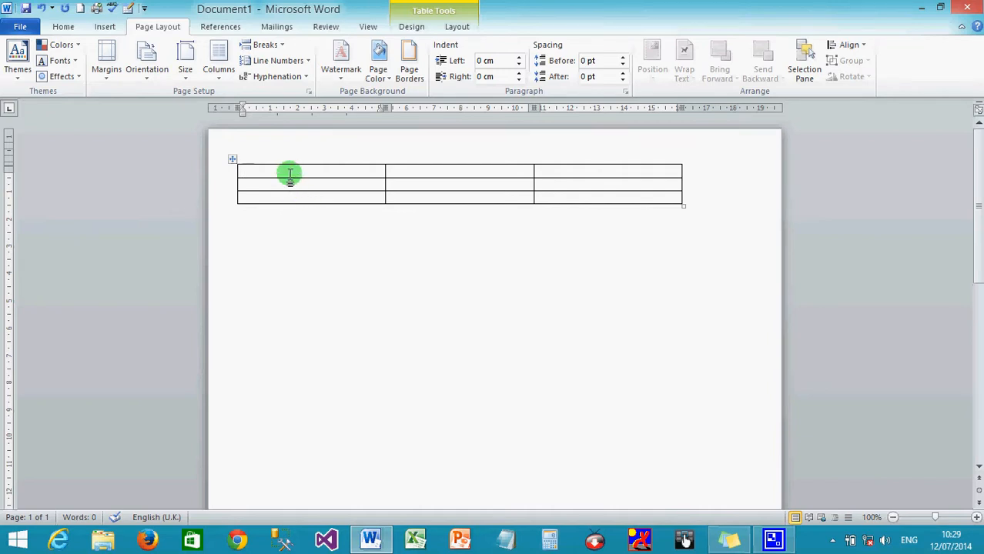
- Merge the three cells of the table's top row into a single header cell
left_click_drag(282, 169, 561, 179)
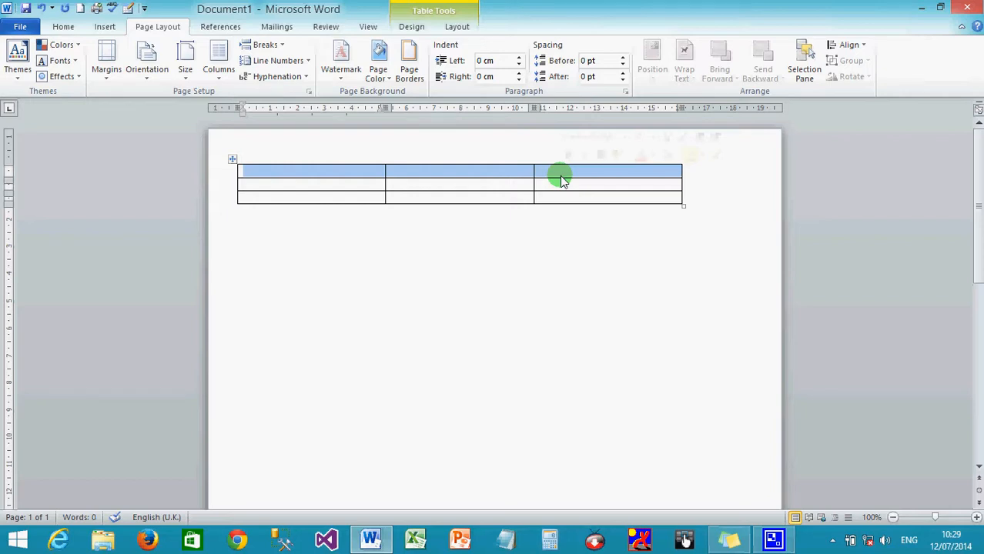
left_click(476, 225)
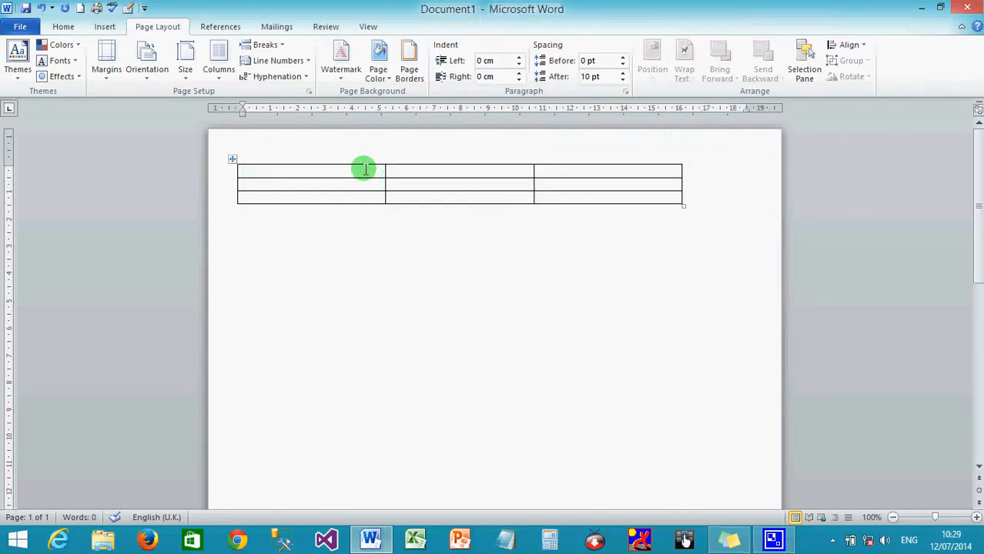
left_click_drag(365, 169, 567, 172)
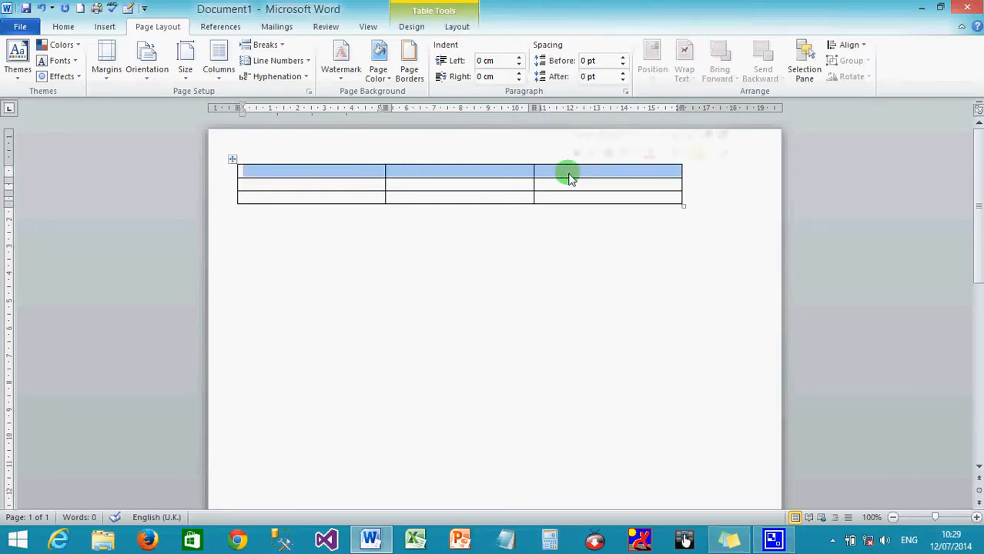
right_click(570, 178)
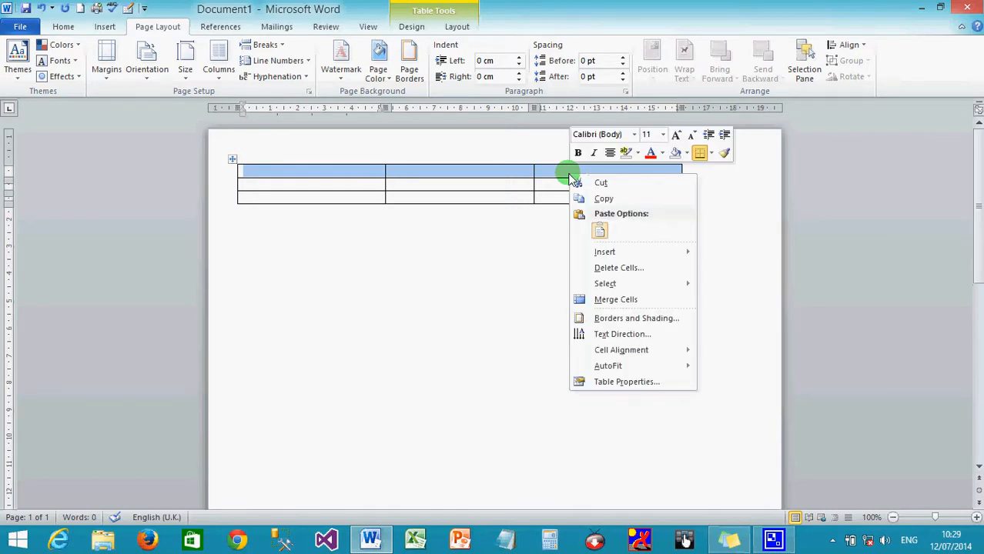
left_click(609, 302)
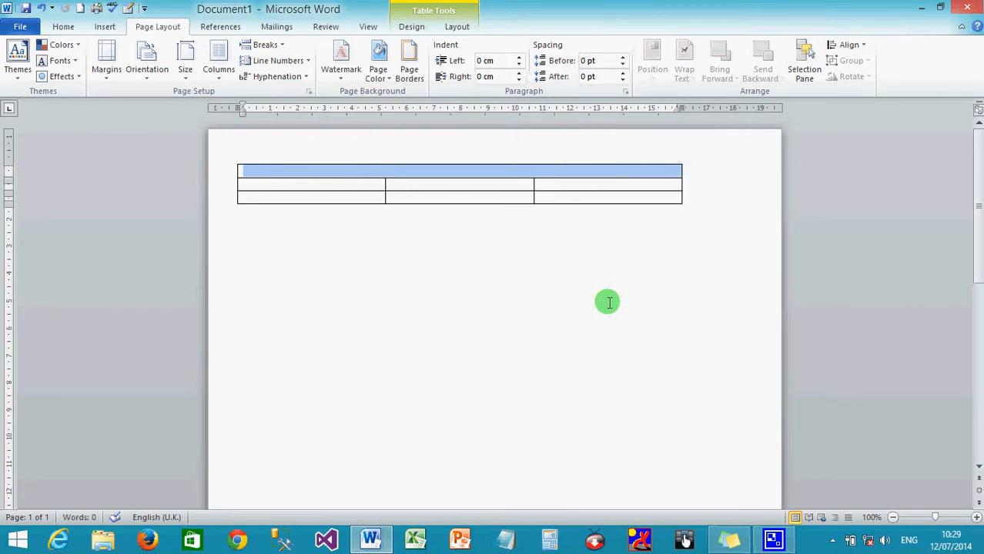
left_click(466, 302)
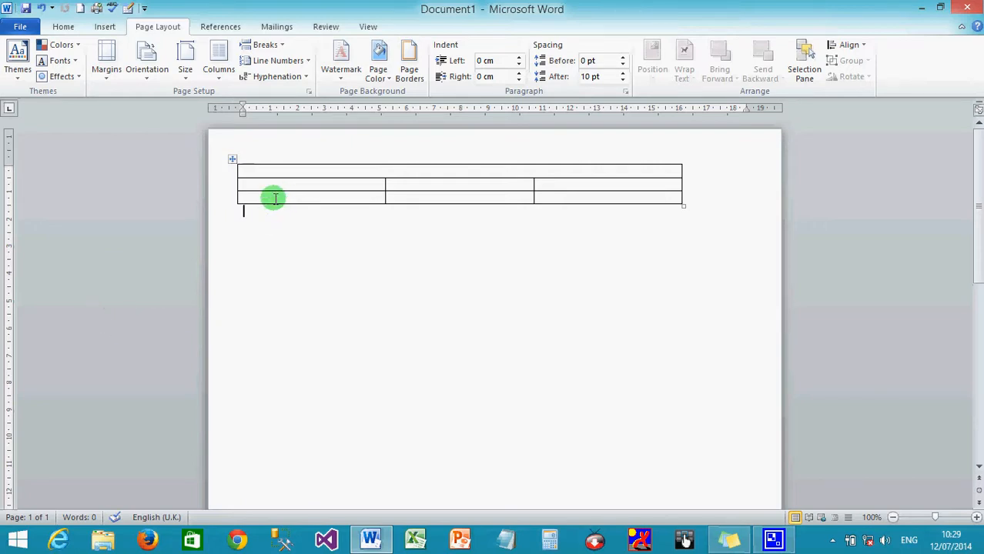
- Merge the table's bottom row into one full-width footer cell
left_click_drag(275, 198, 556, 197)
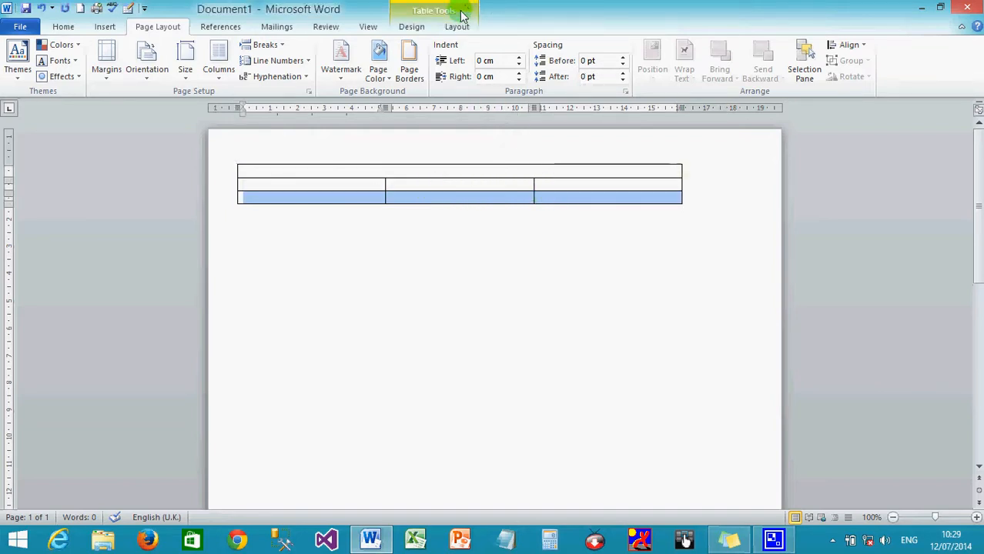
left_click(457, 27)
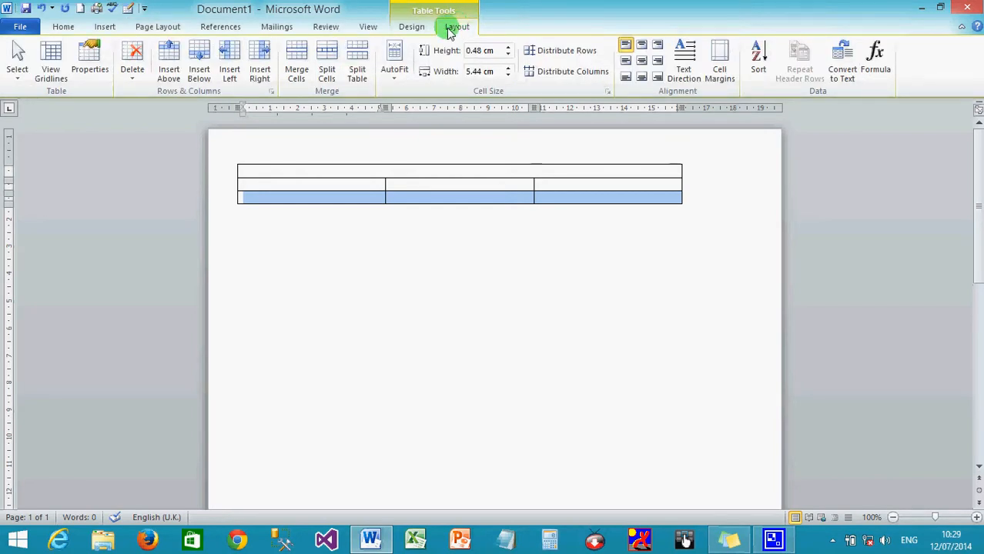
left_click(293, 64)
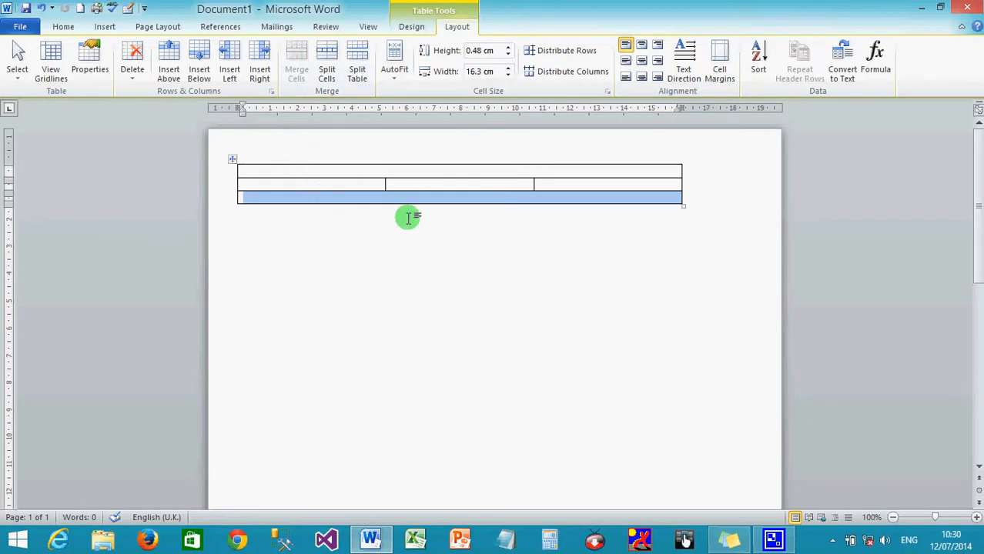
left_click(445, 259)
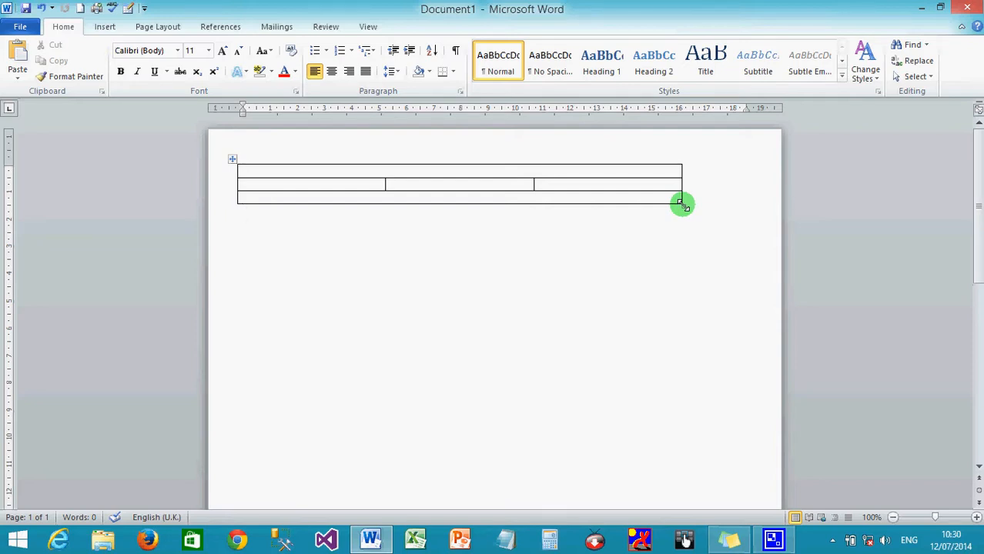
left_click(896, 521)
- Zoom out to 40% so the whole page and the three-row table are visible
left_click(895, 522)
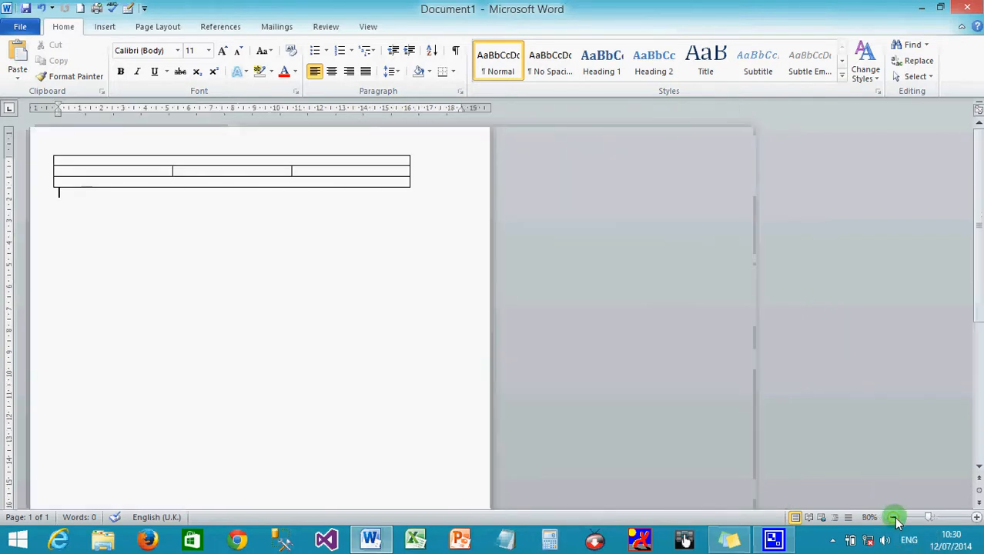
left_click(895, 521)
left_click(895, 521)
left_click(896, 521)
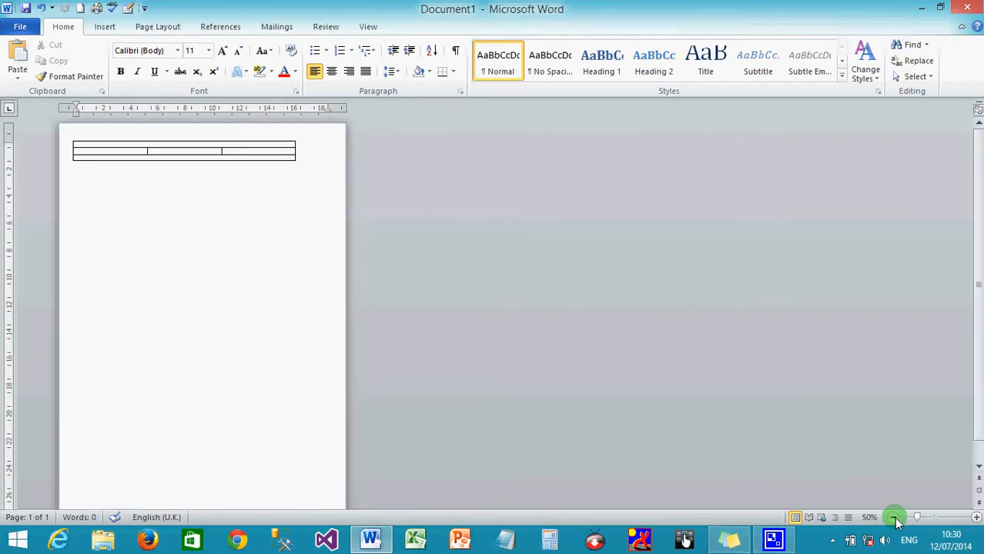
left_click(896, 522)
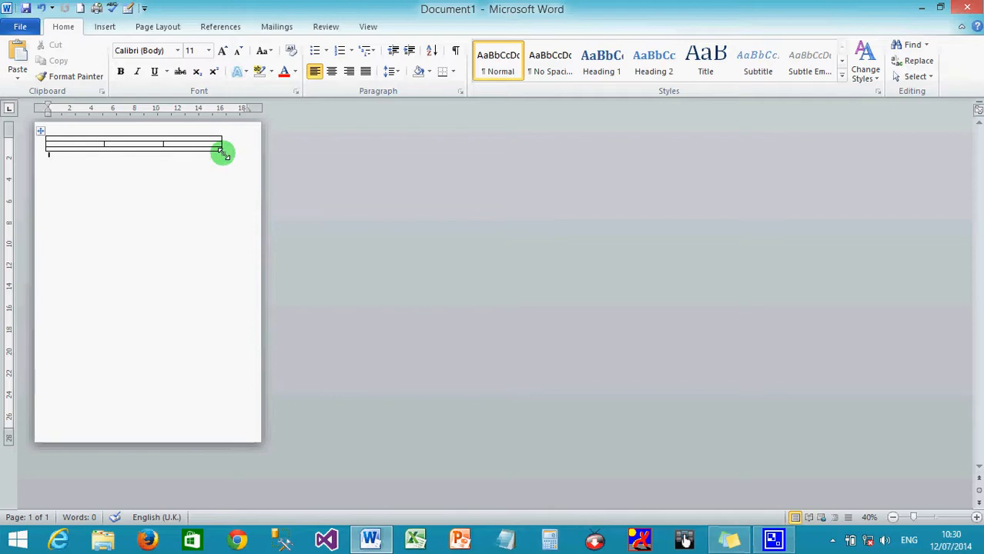
- Stretch the table to the page's bottom-right margin so its rows fill most of the page
left_click(222, 153)
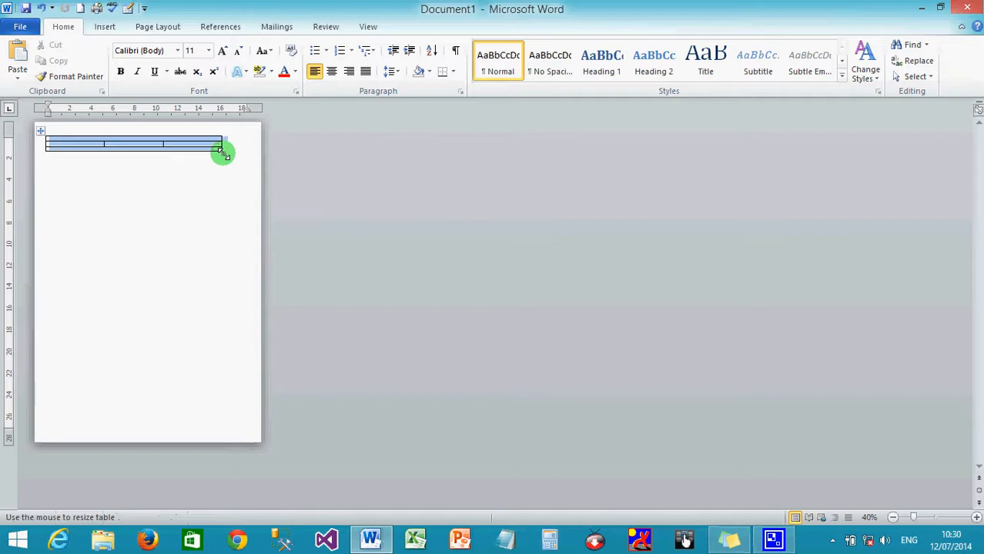
left_click_drag(223, 152, 243, 422)
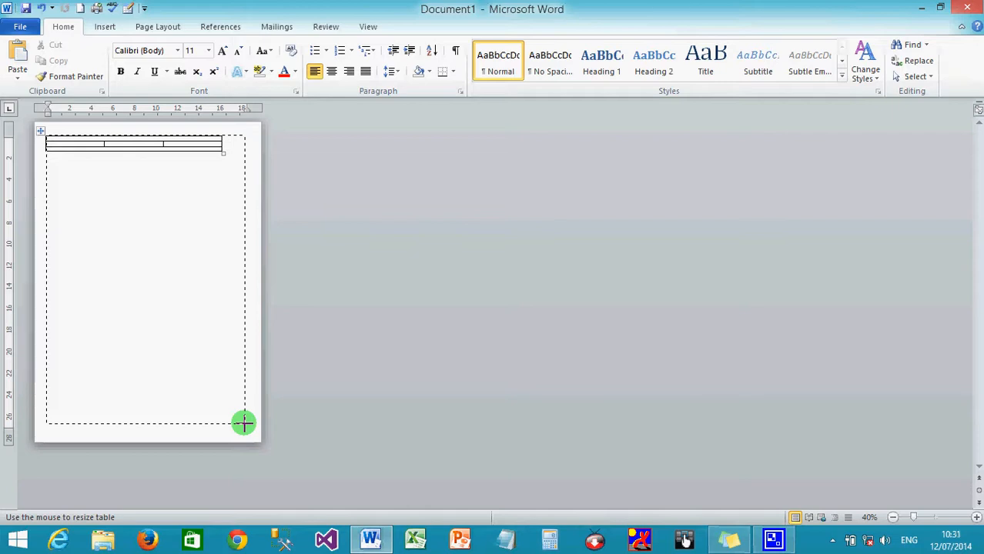
left_click_drag(244, 422, 244, 422)
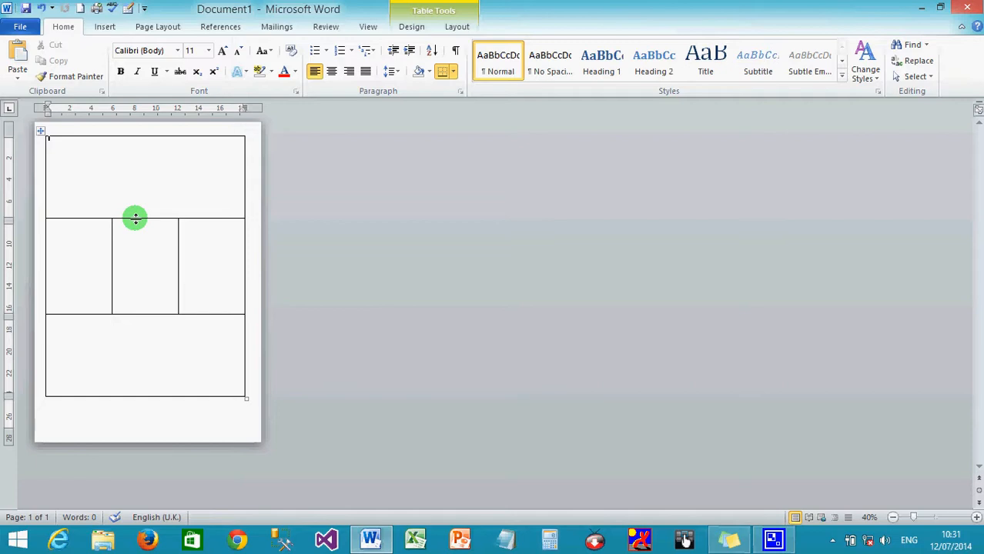
- Shorten the header row, thin the footer row, and lengthen the three-column middle row to fit one page
left_click_drag(135, 218, 136, 160)
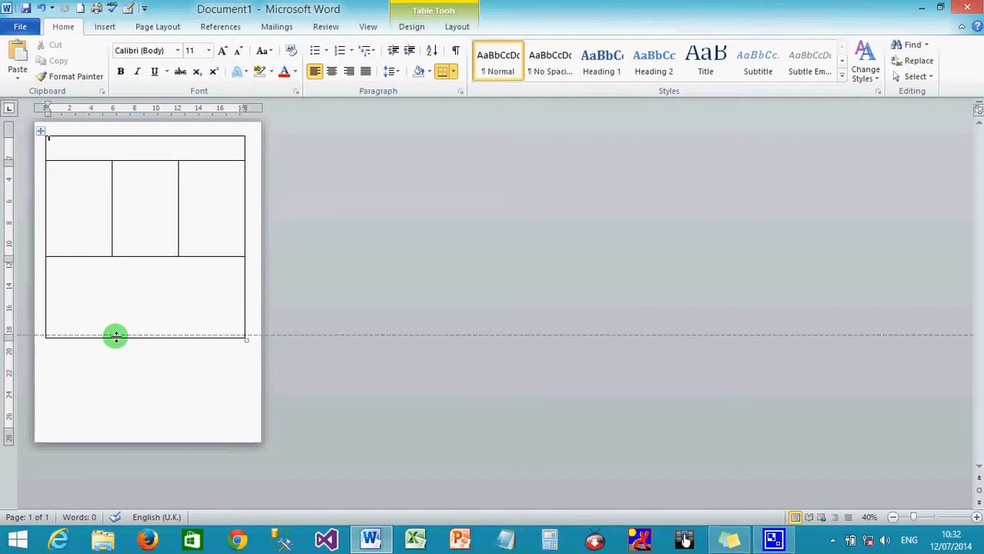
left_click_drag(116, 335, 126, 262)
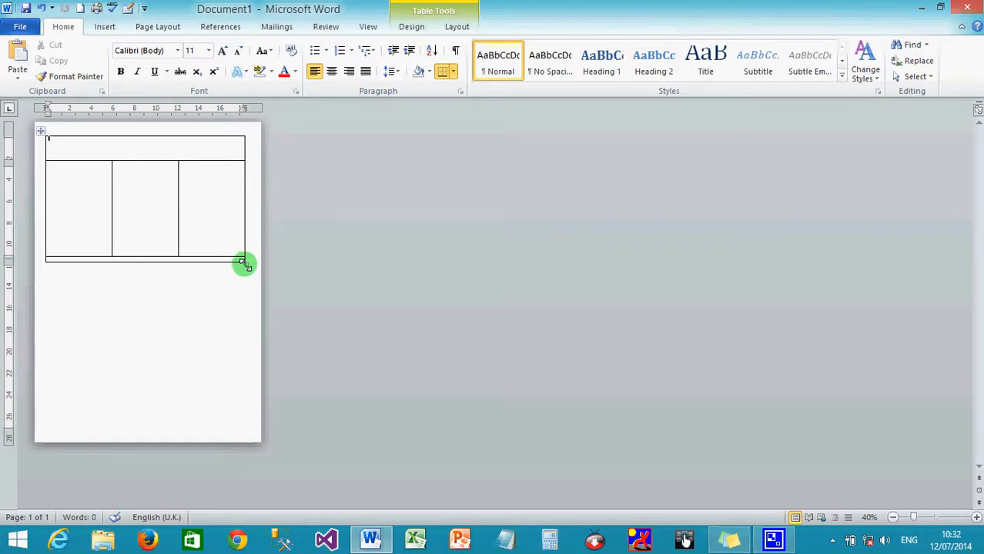
left_click_drag(243, 263, 244, 425)
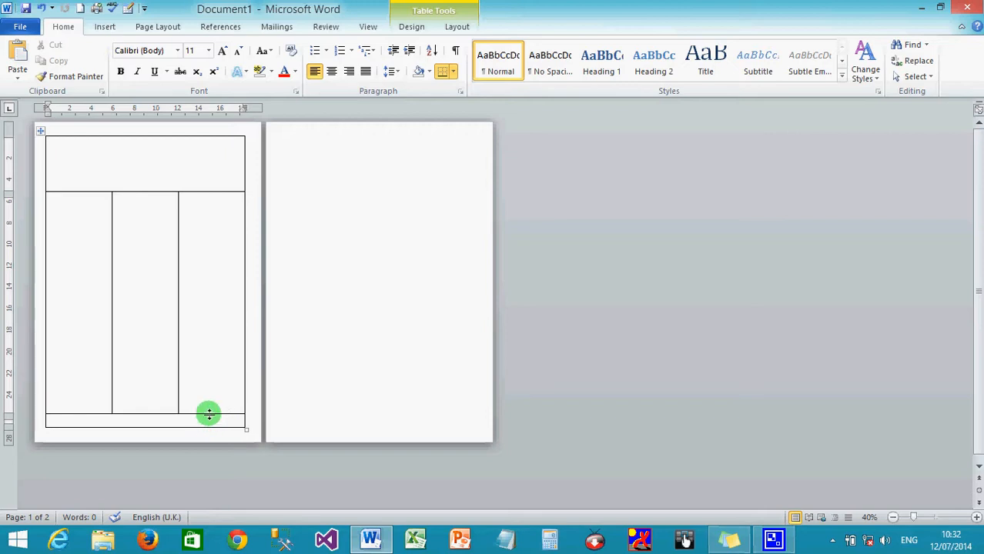
left_click_drag(204, 411, 205, 405)
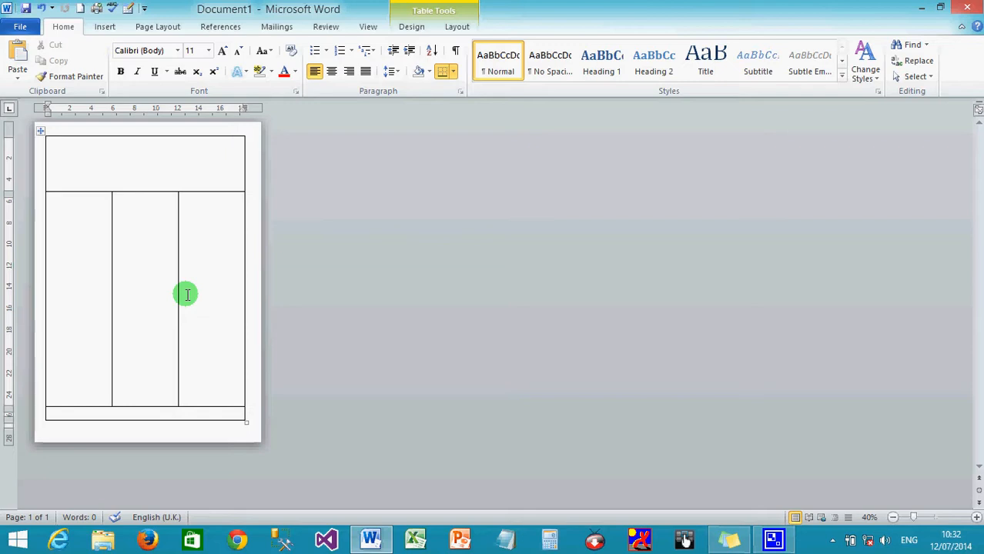
left_click(60, 229)
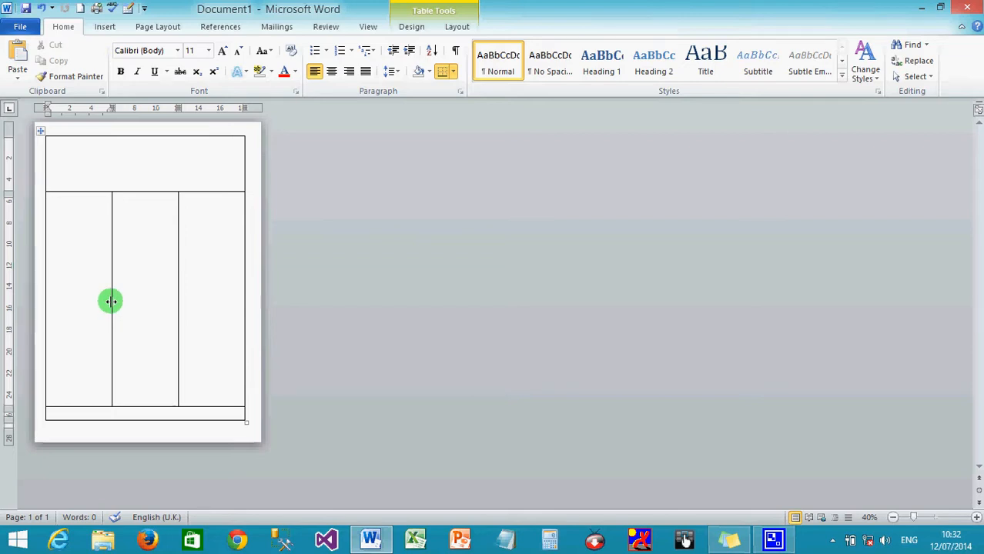
- Narrow the left column, widen the middle column, and slightly adjust the header and middle row heights
left_click_drag(111, 301, 80, 305)
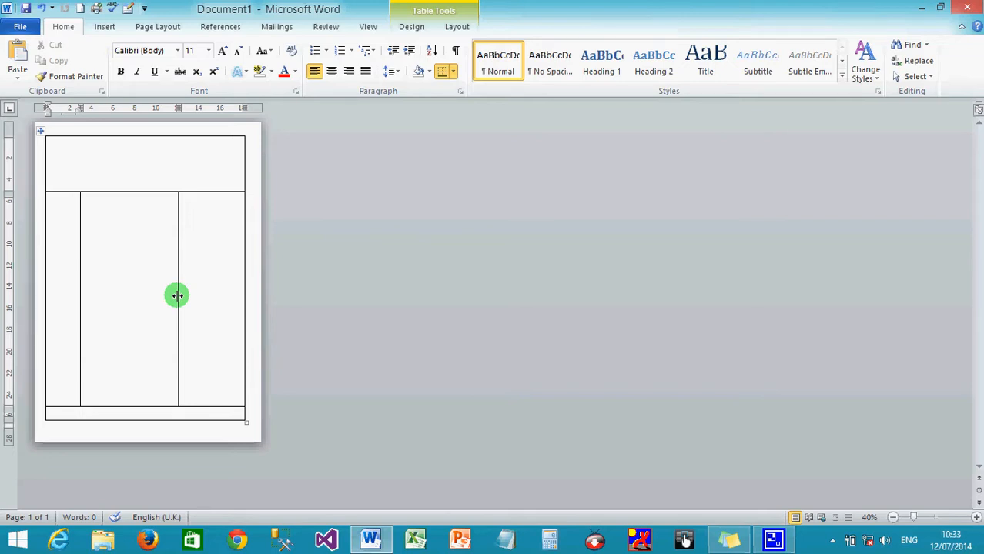
left_click_drag(176, 296, 203, 296)
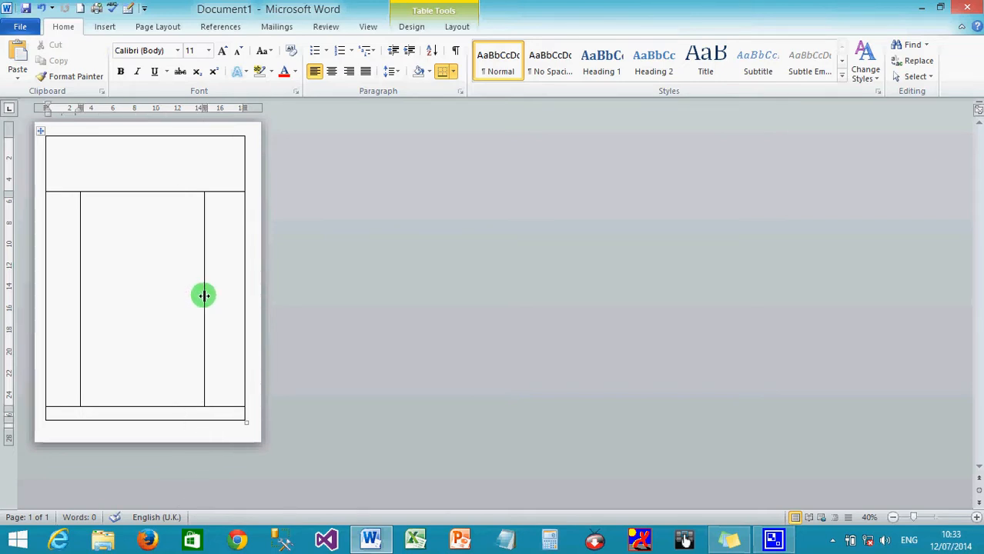
left_click_drag(126, 191, 124, 182)
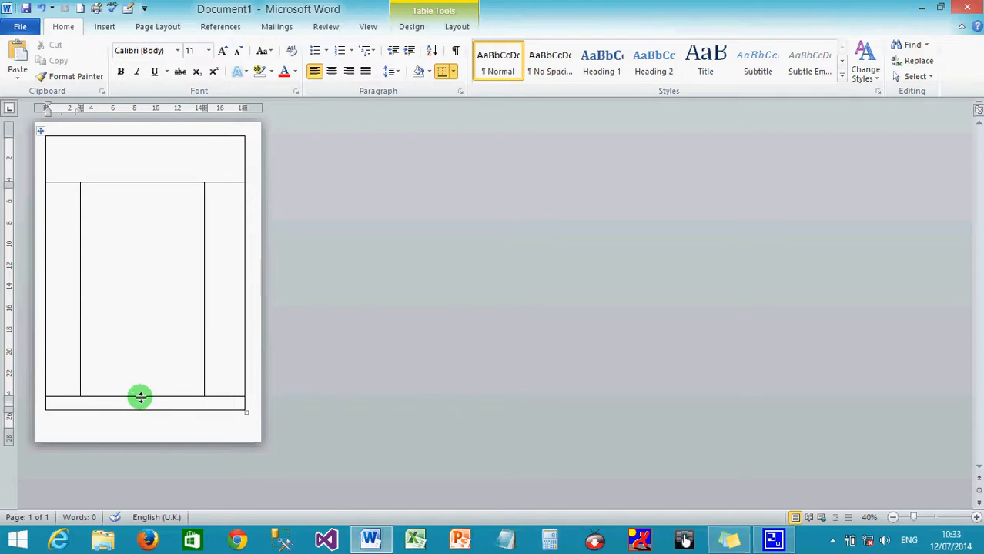
left_click_drag(140, 397, 140, 403)
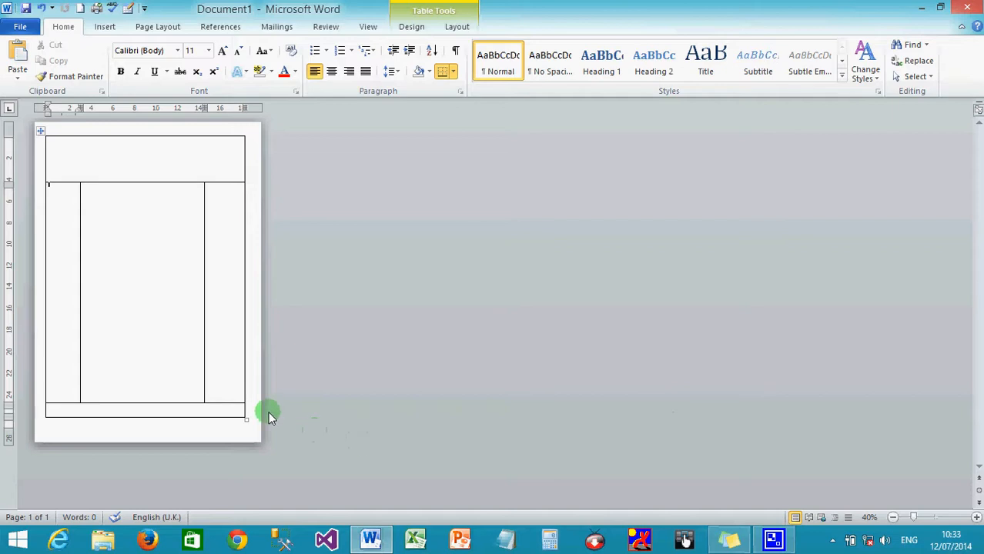
- Zoom the page in to 100% to work on the header row
left_click(977, 518)
left_click(977, 518)
left_click(977, 517)
left_click(977, 517)
left_click(977, 518)
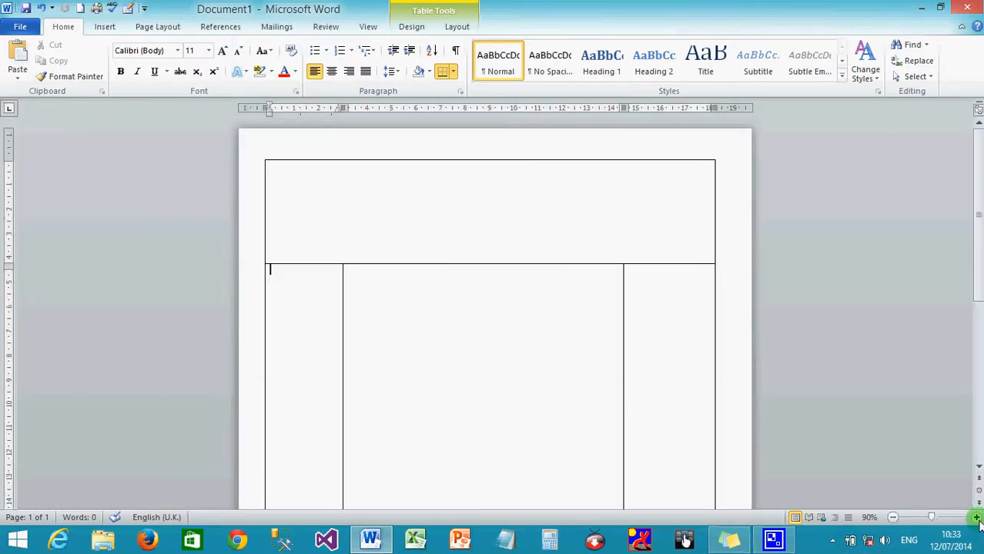
left_click(977, 518)
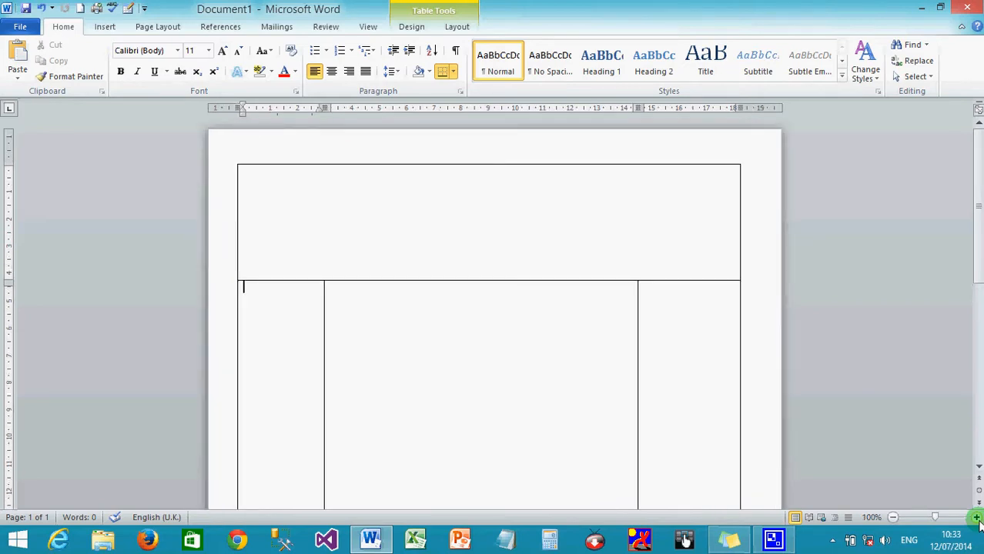
- Place the cursor in the header cell and add a blank line above the table, then undo it
left_click(537, 238)
key("Return")
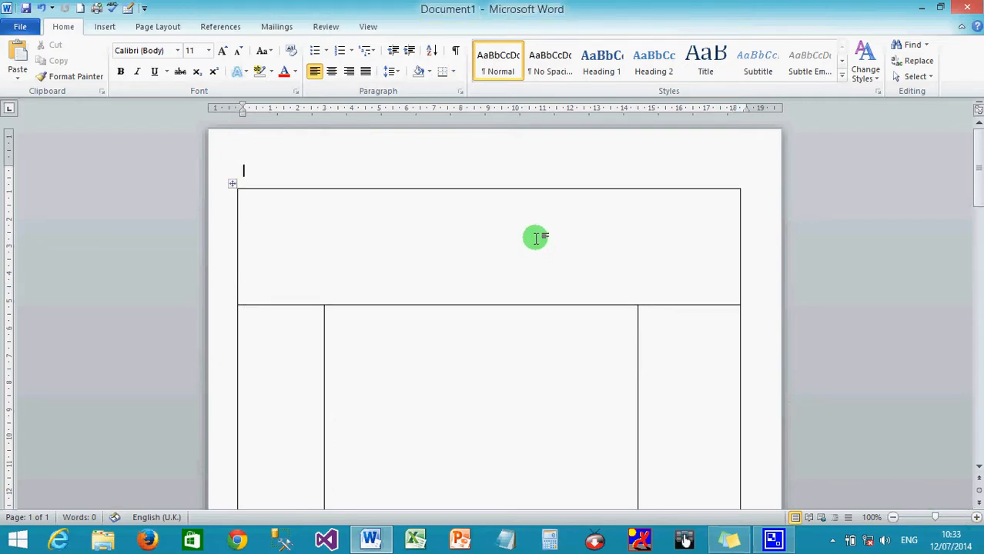
key("ctrl+z")
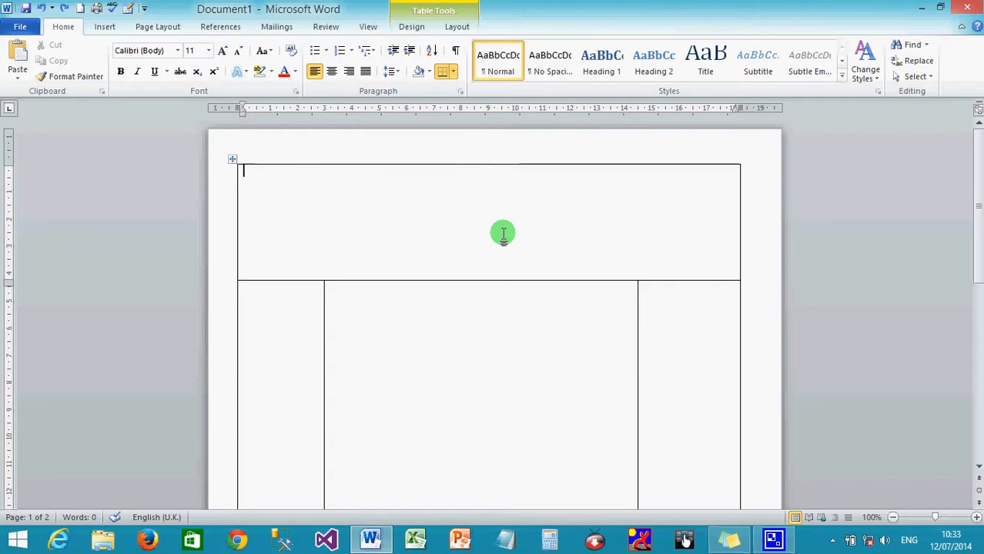
- Enter 'Winneba International School' and 'Motto: Knowledge is Power' on two lines, then select the name
type("Winn")
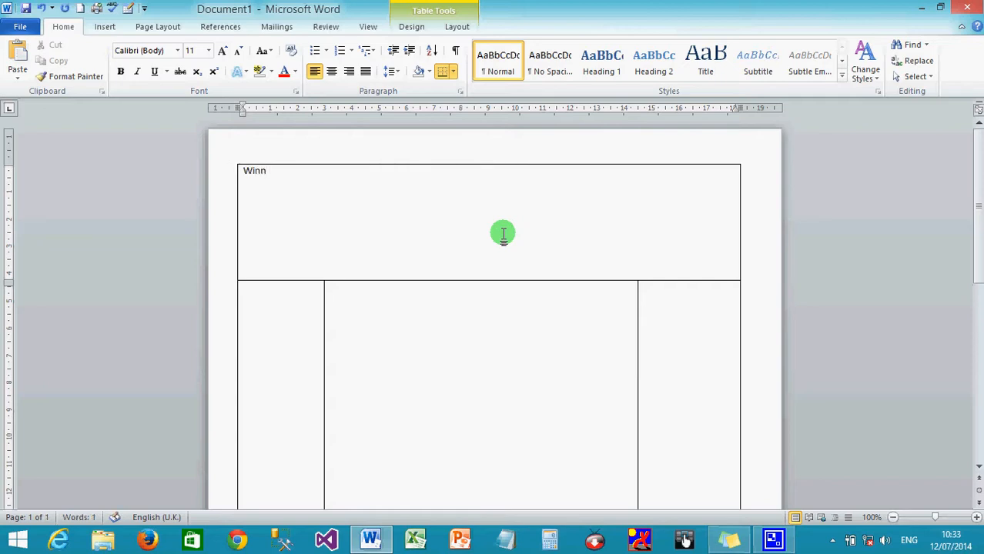
type("eba International")
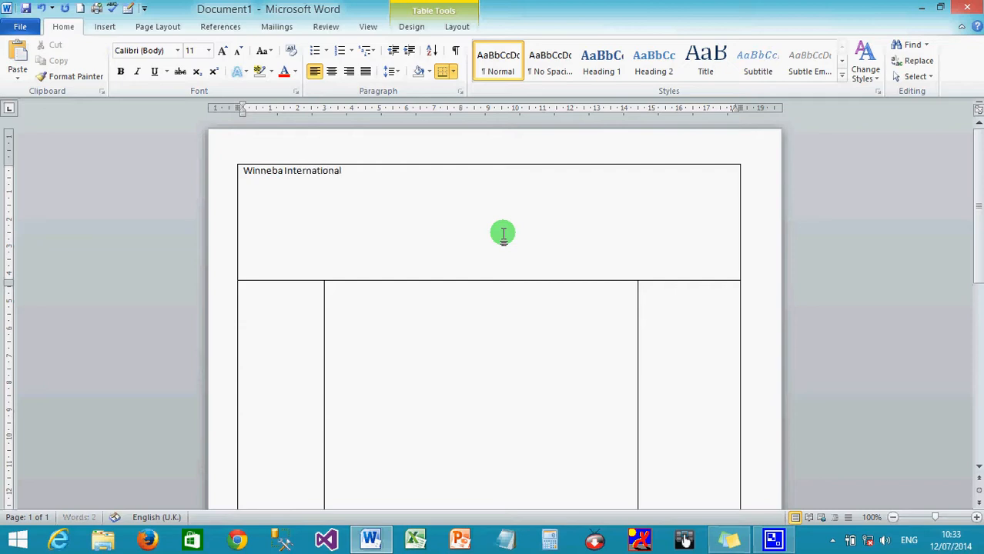
type(" School")
key("Return")
type("Motto: Knowle")
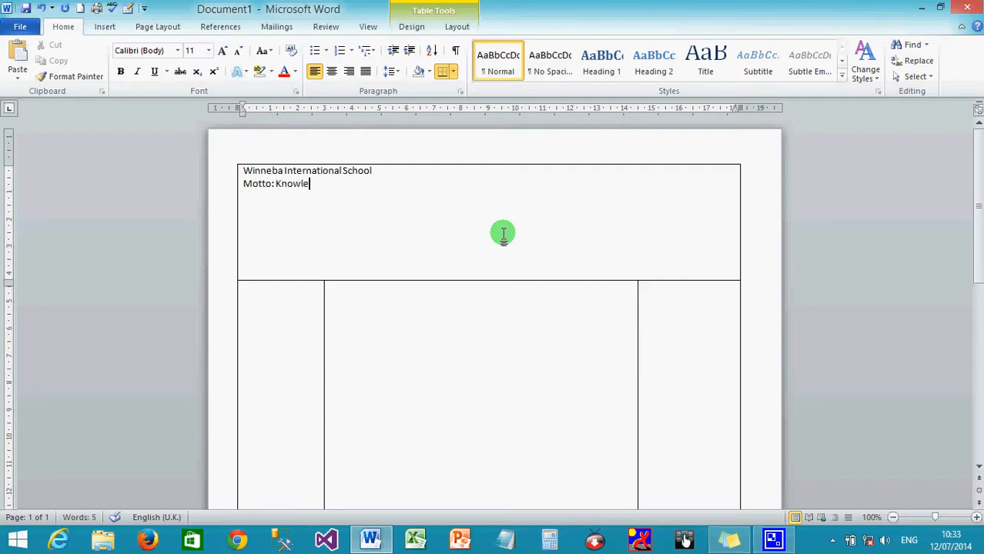
type("dge is Power")
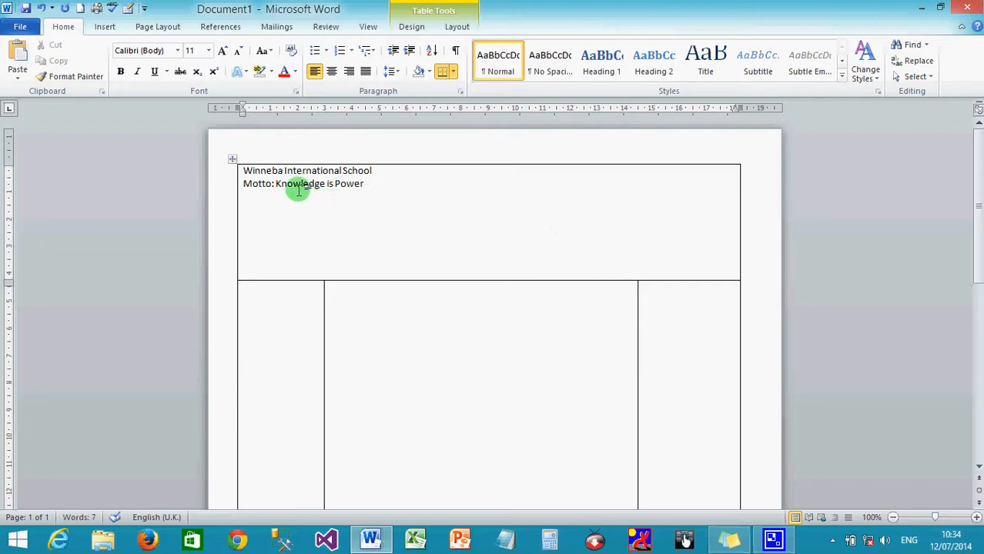
left_click_drag(243, 171, 359, 170)
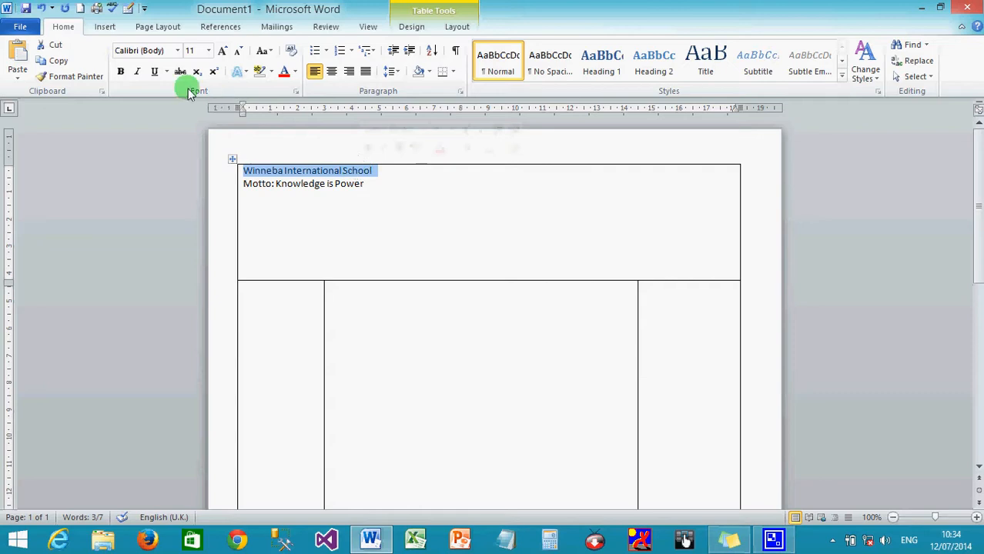
- Enlarge the selected school name to 48 pt with Grow Font, shrinking once before growing back
left_click(222, 51)
left_click(222, 51)
left_click(222, 51)
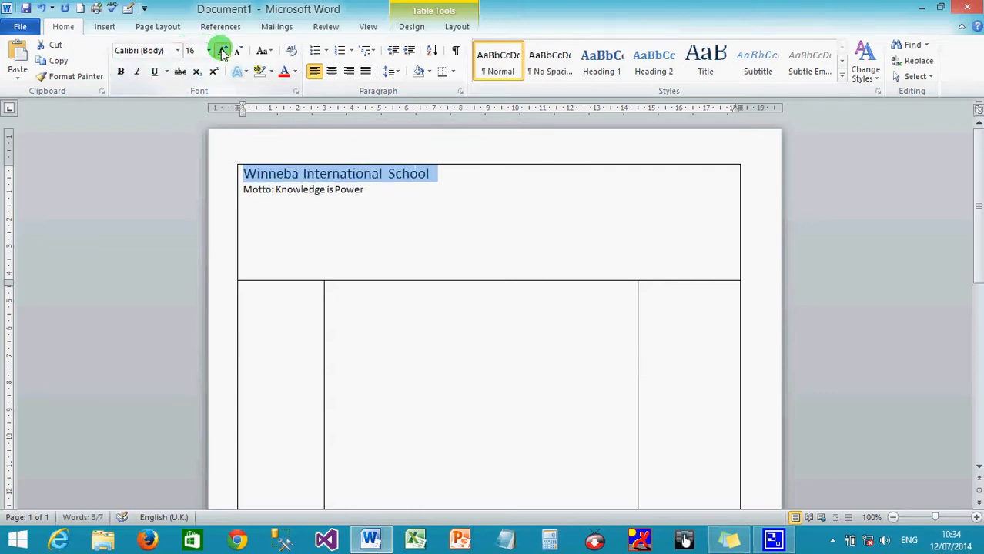
left_click(222, 51)
left_click(222, 51)
left_click(222, 51)
left_click(222, 51)
left_click(222, 51)
left_click(222, 51)
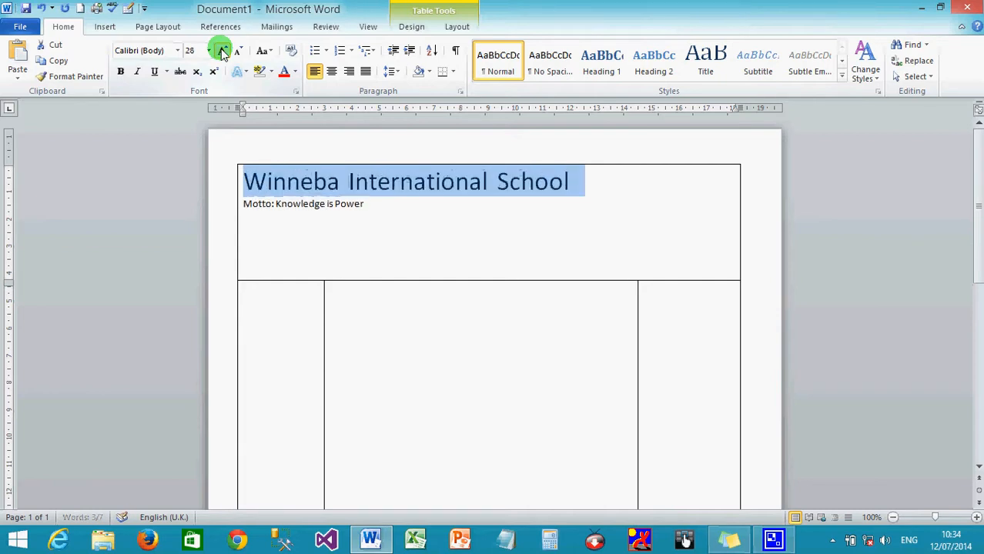
left_click(222, 51)
left_click(222, 51)
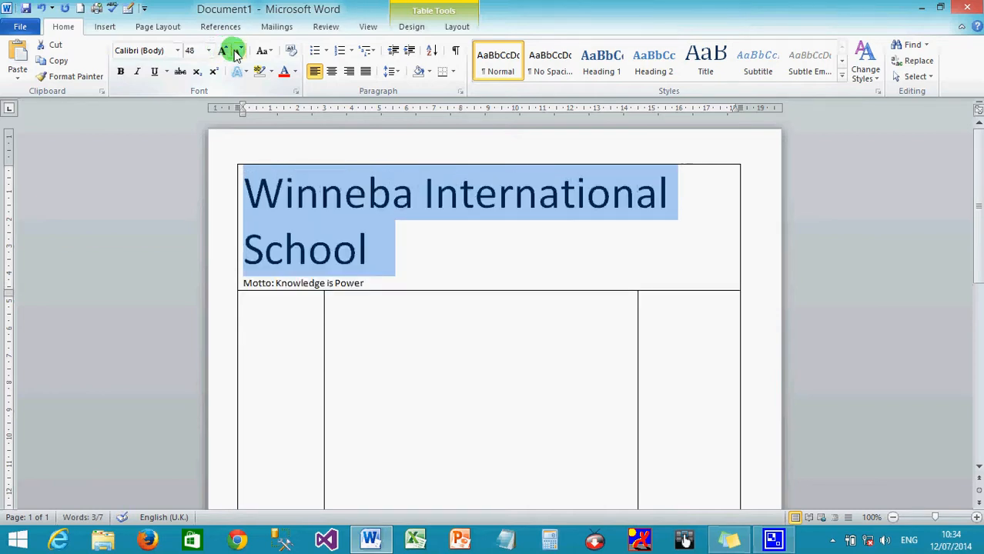
left_click(238, 51)
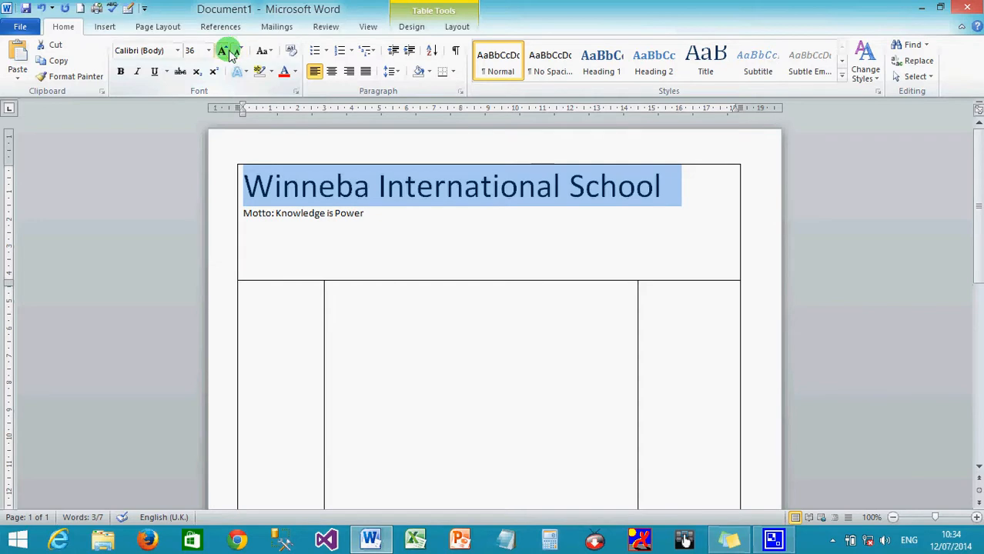
left_click(223, 51)
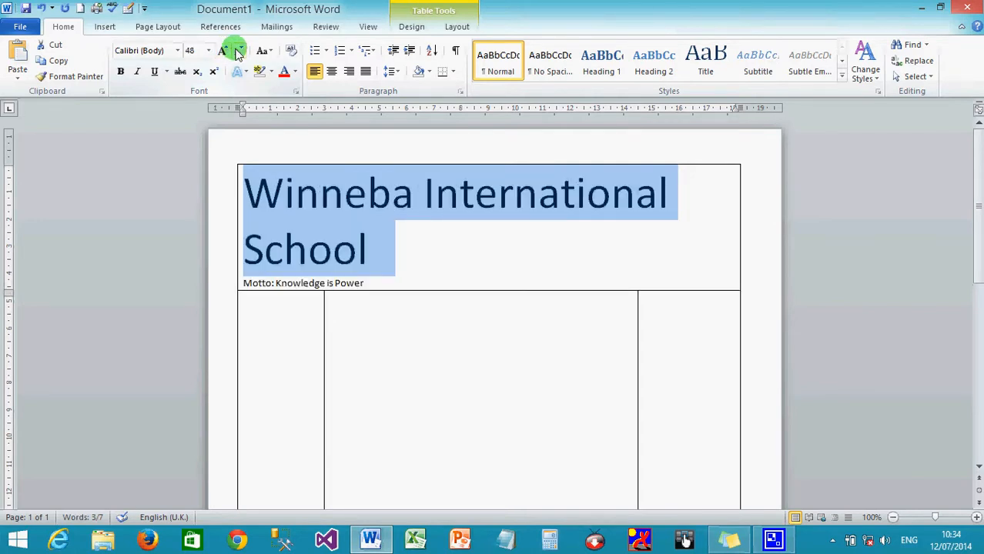
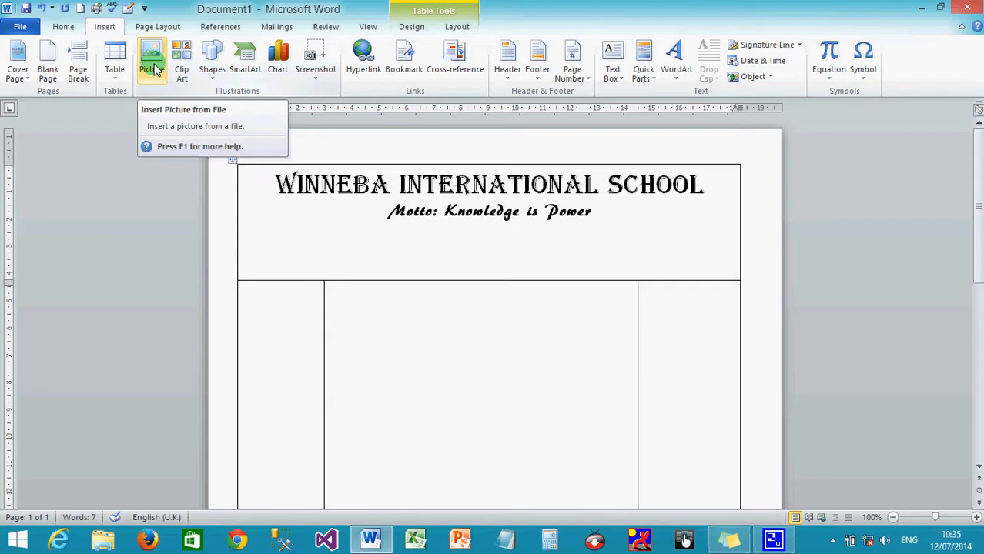
- Insert tianhe 2.jpg from the Pictures New folder into the header cell beside the school name
left_click(153, 68)
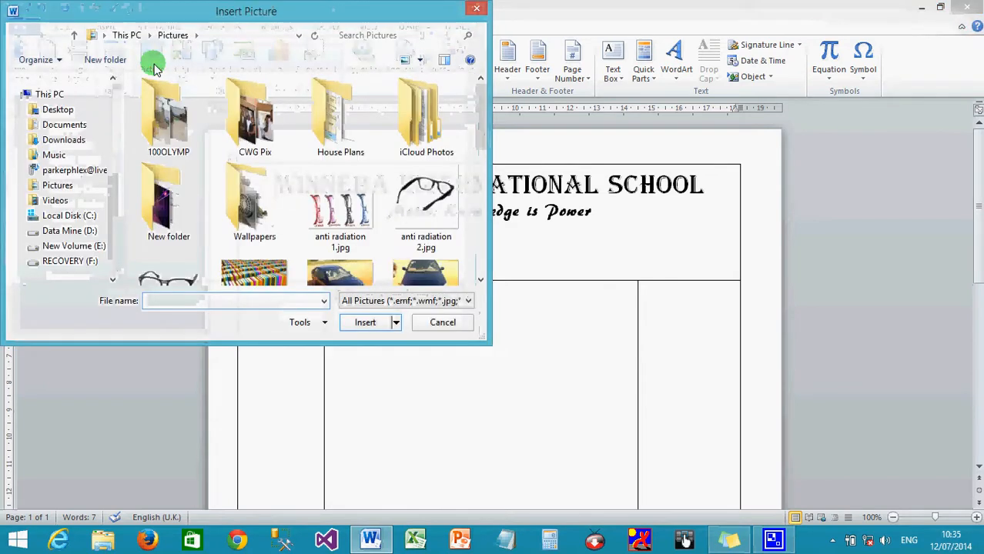
mouse_move(479, 125)
left_mouse_down()
mouse_move(499, 258)
mouse_move(482, 211)
mouse_move(486, 94)
mouse_move(485, 123)
left_mouse_up()
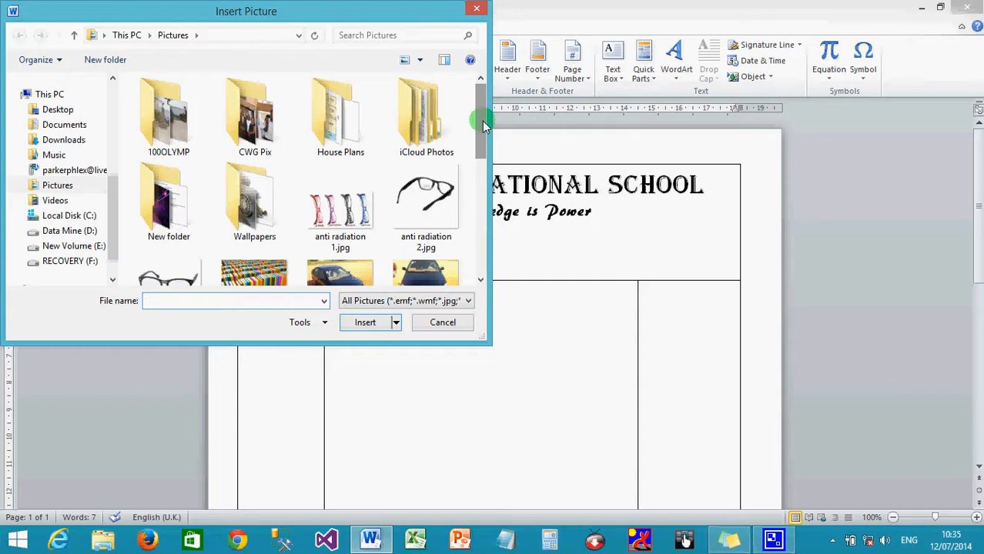
double_click(171, 202)
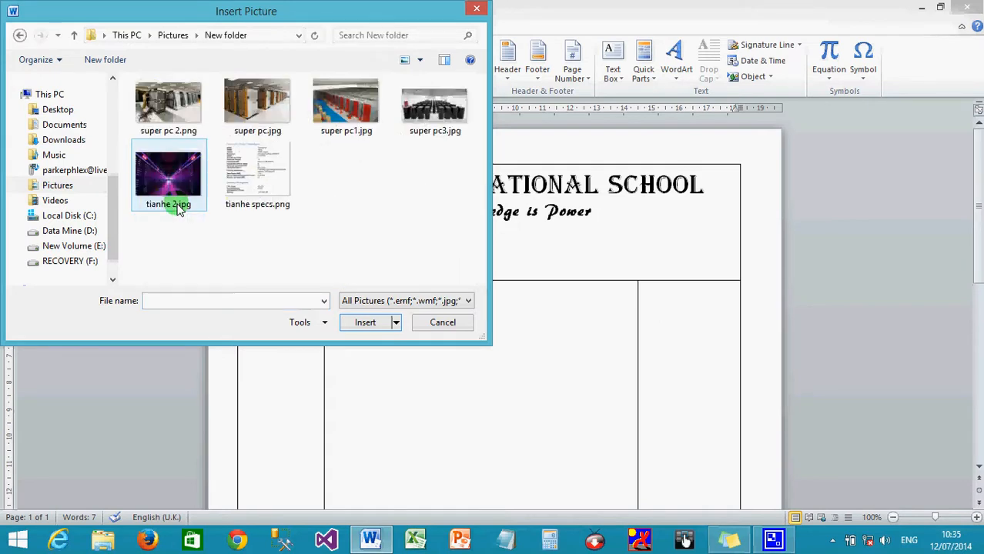
left_click(168, 182)
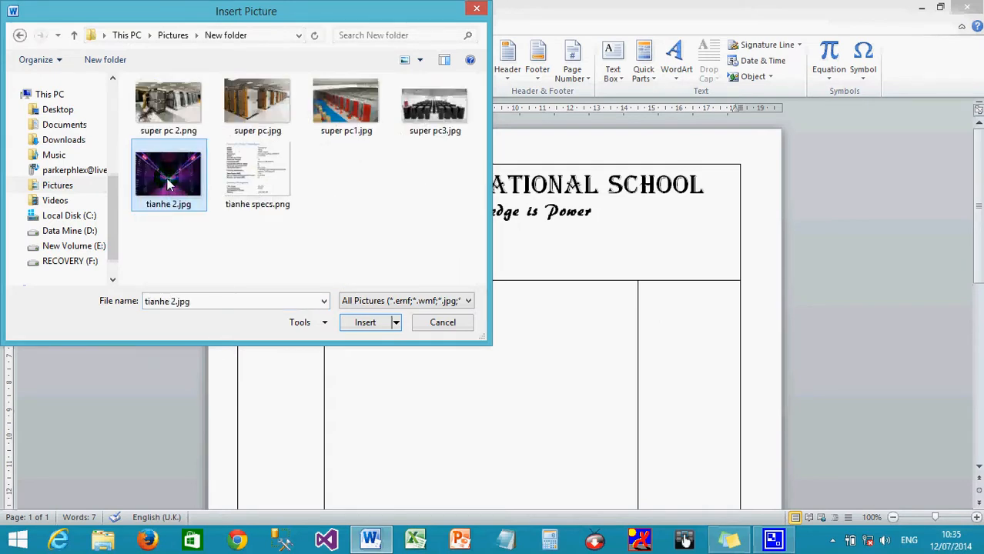
left_click(361, 324)
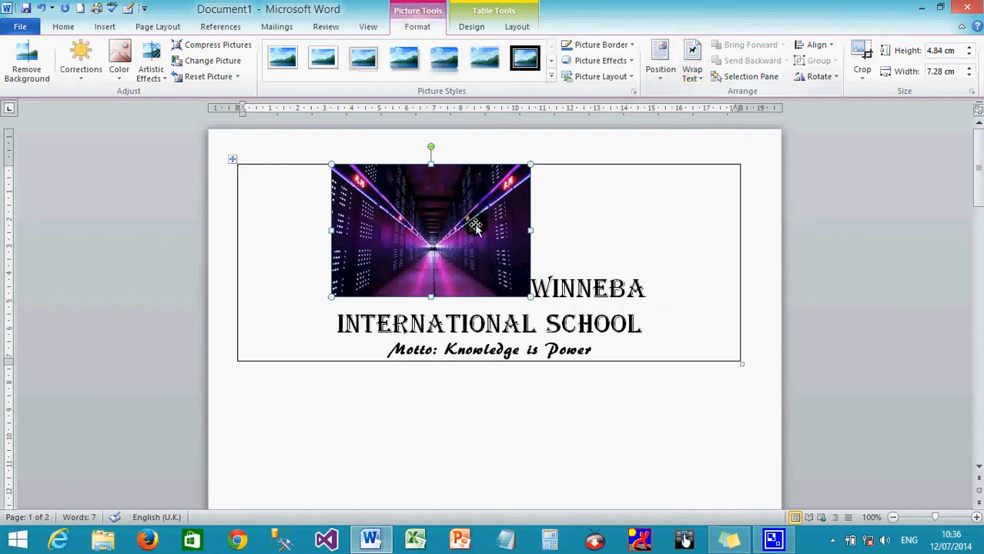
- Give the picture Square text wrapping and fit it top-left at about 3.83 × 3.97 cm
left_click(690, 76)
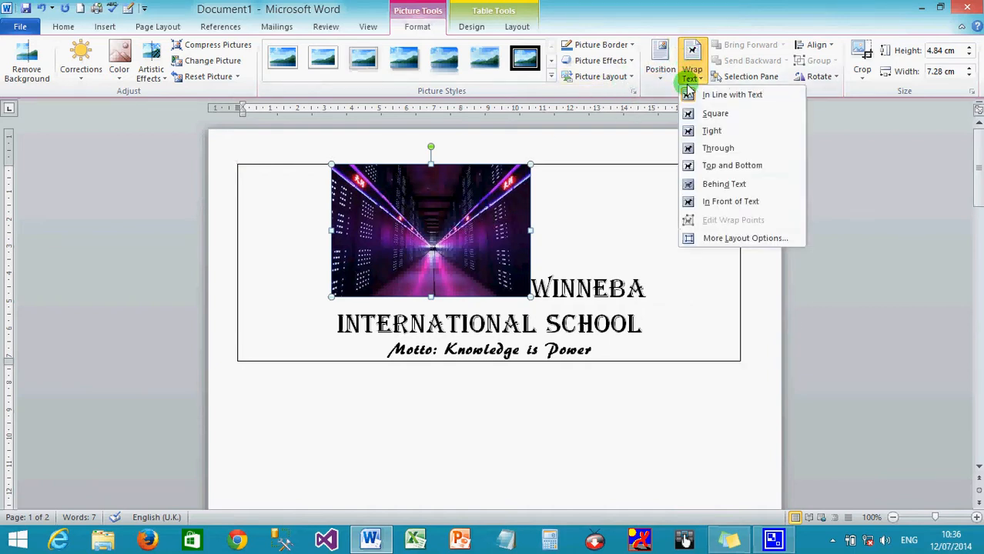
left_click(687, 114)
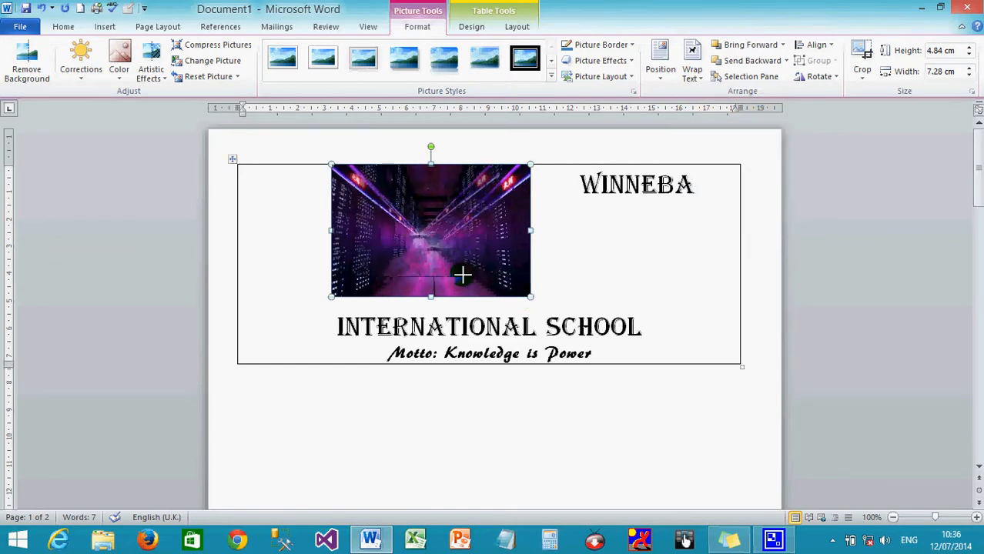
left_click_drag(390, 228, 308, 216)
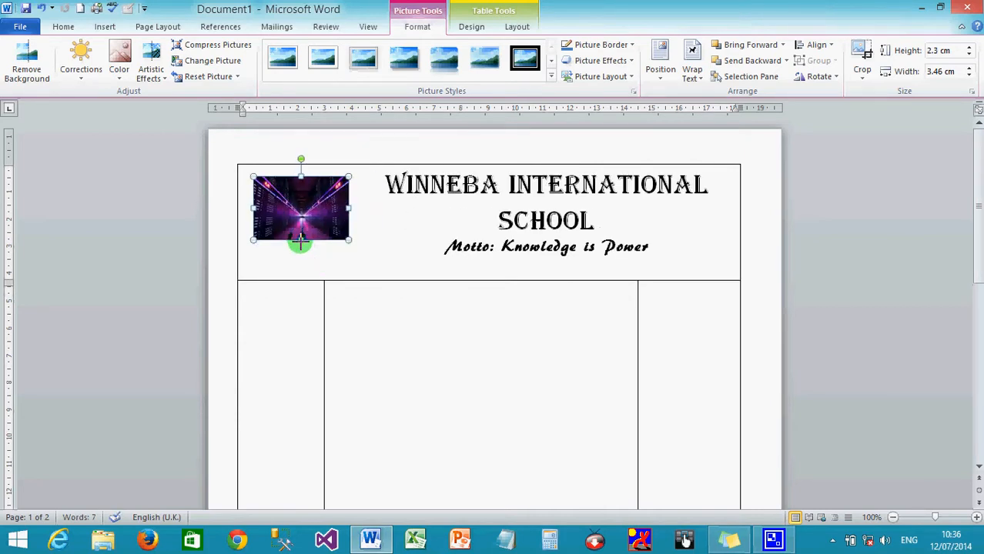
mouse_move(301, 239)
left_mouse_down()
mouse_move(301, 267)
mouse_move(293, 227)
left_mouse_up()
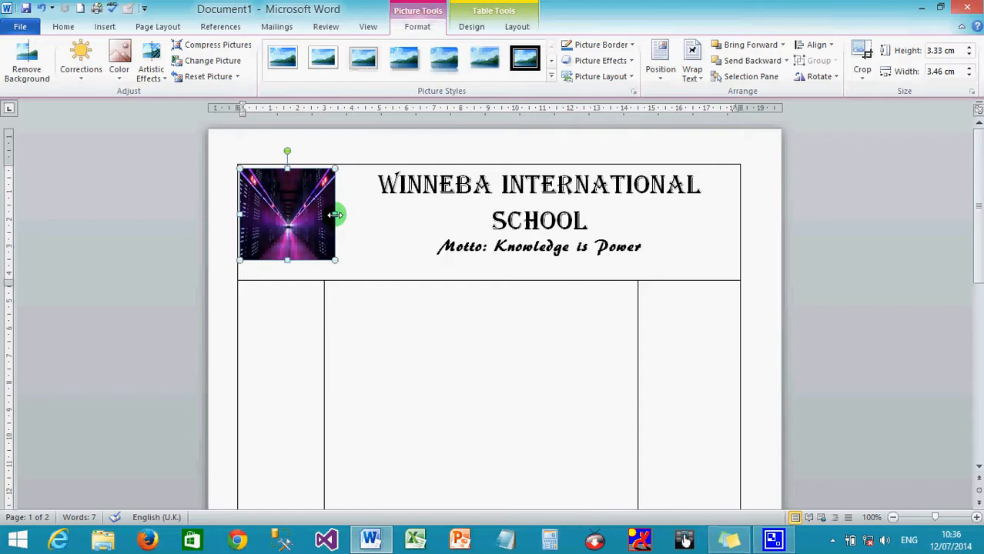
left_click_drag(341, 260, 376, 270)
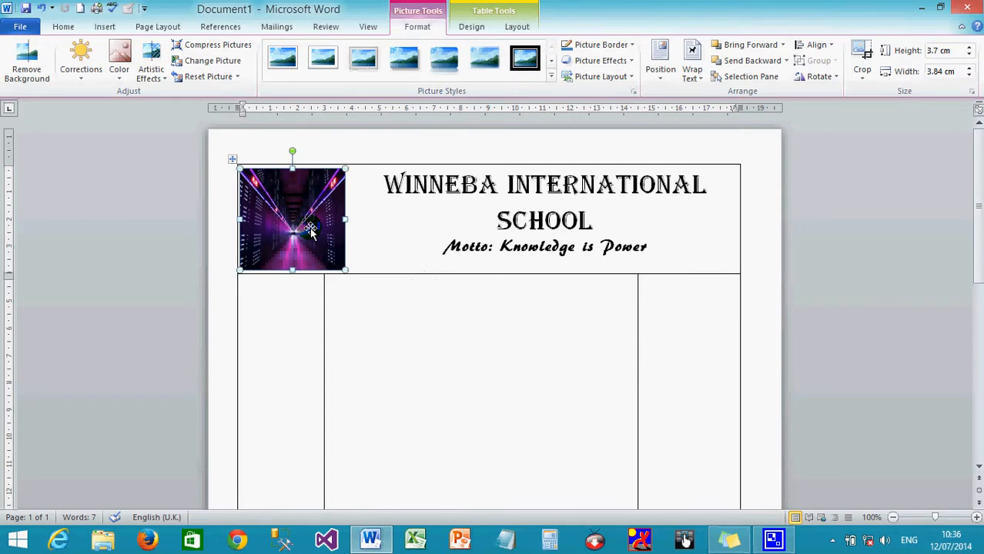
left_click_drag(346, 166, 349, 164)
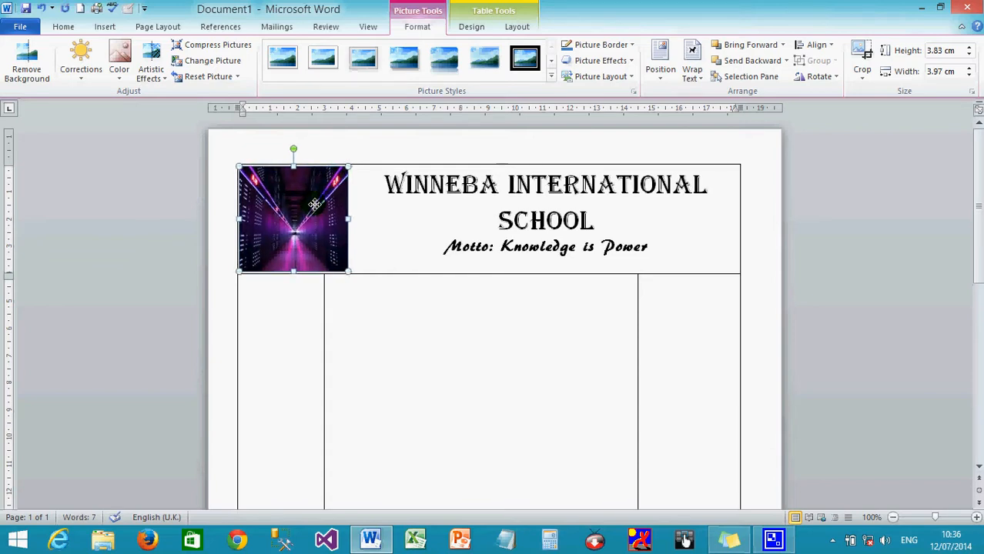
left_click(476, 256)
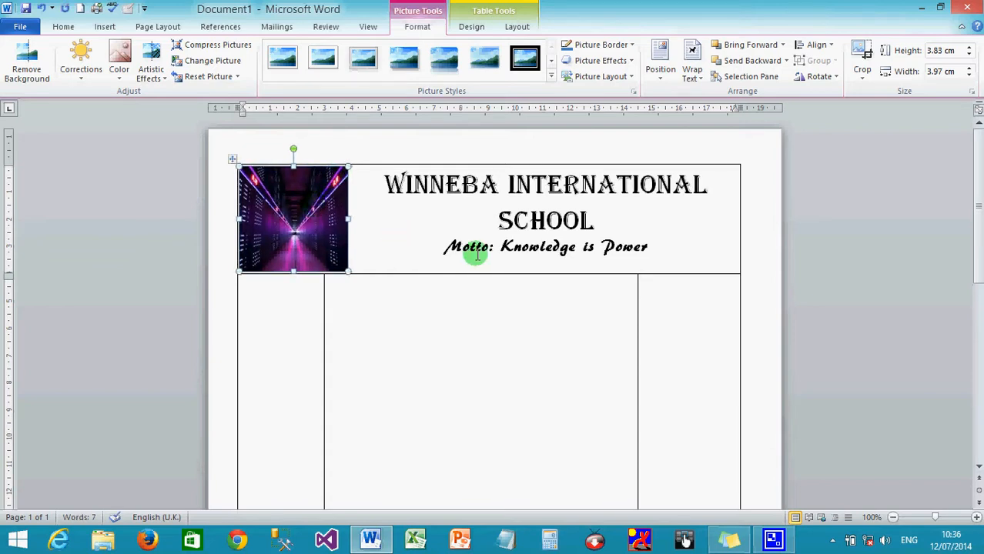
- Drag the lower row's first column border right so it lines up with the picture above
left_click(435, 311)
scroll(436, 313, "down", 1)
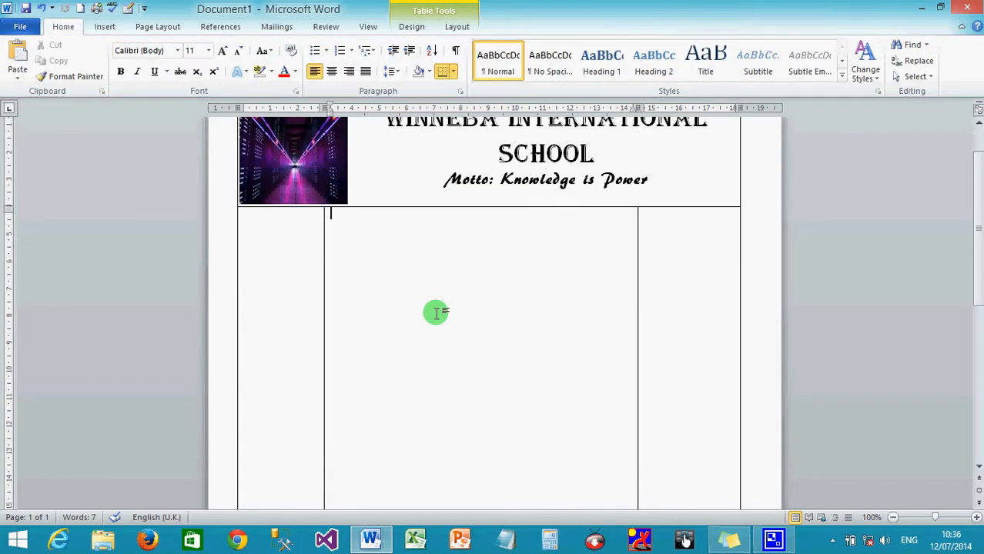
scroll(436, 312, "up", 2)
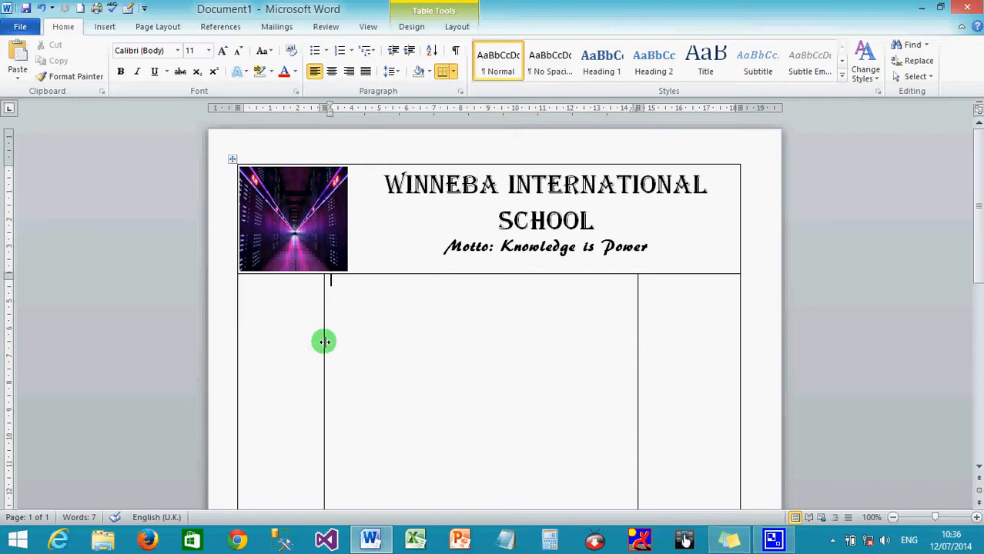
left_click_drag(321, 343, 343, 343)
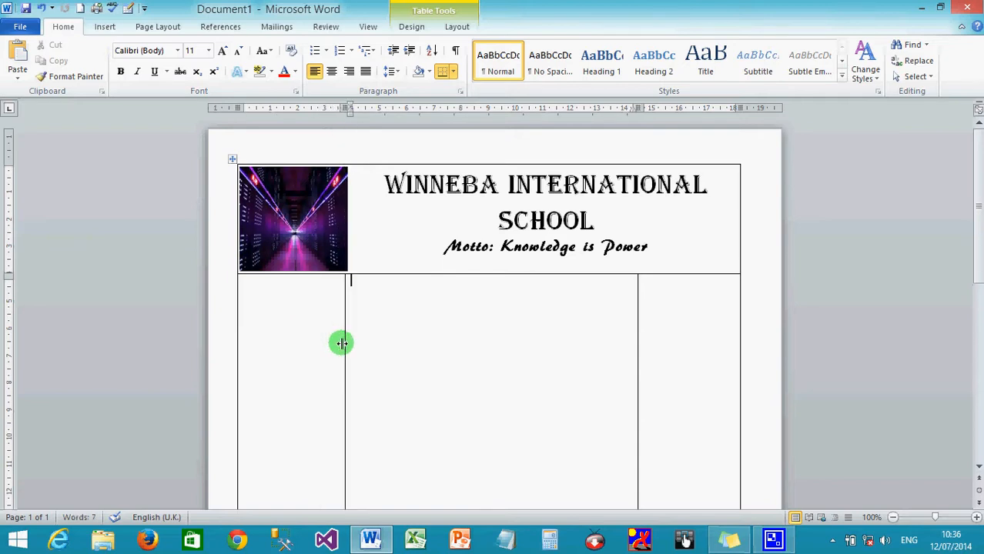
left_click(314, 336)
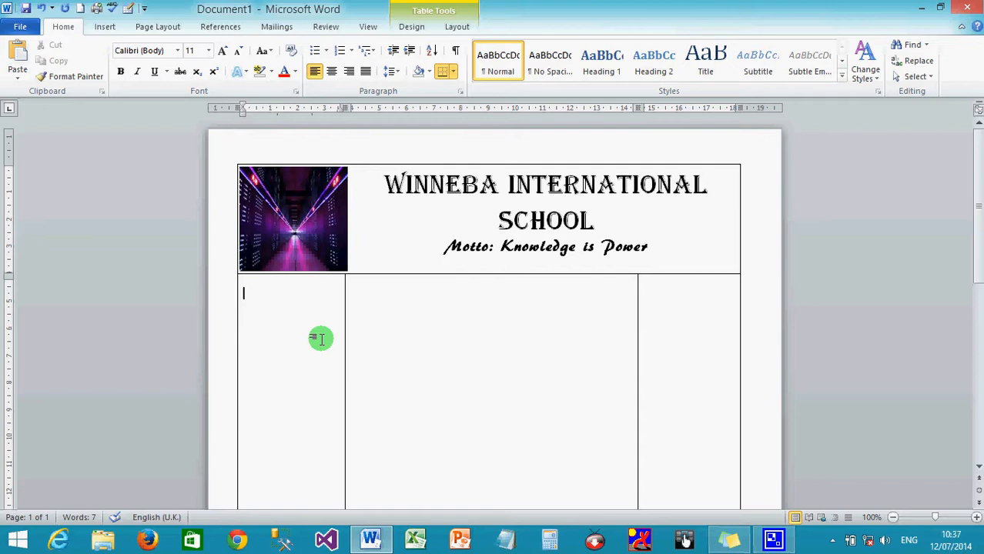
- Type Home, Lessons, Assignment and About Teacher on separate lines in the left cell
type("Home")
key("Return")
type("Lessons")
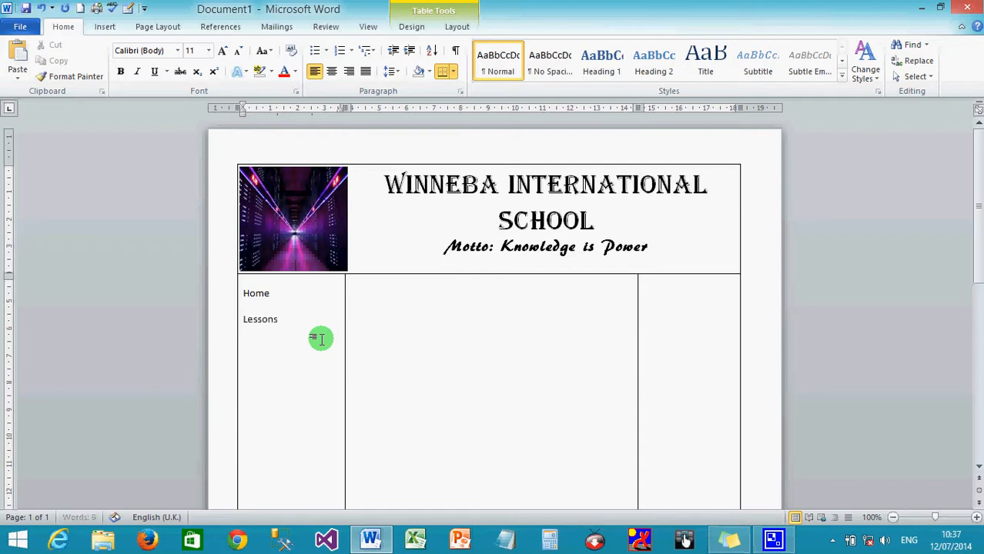
key("Return")
type("A")
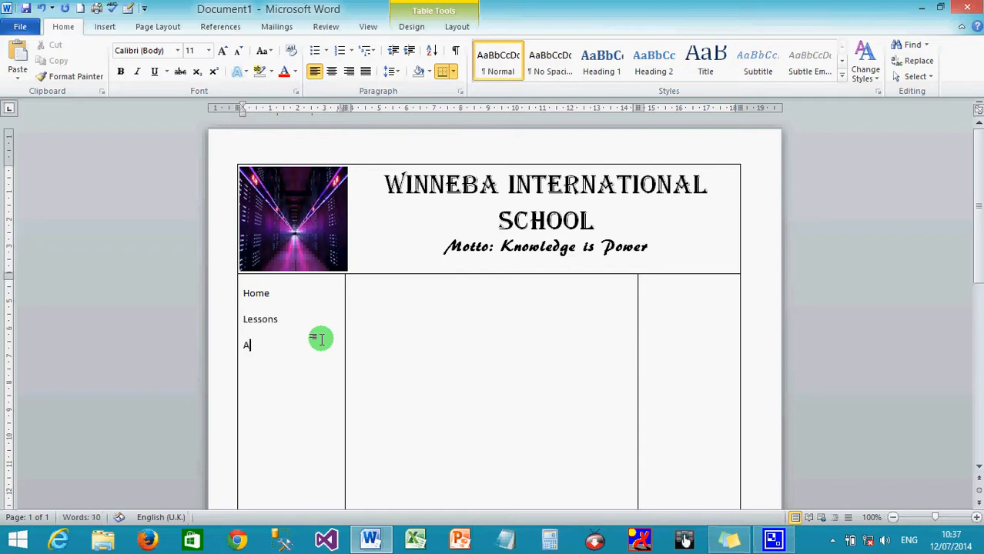
type("ssignment")
key("BackSpace")
type("About Teacher")
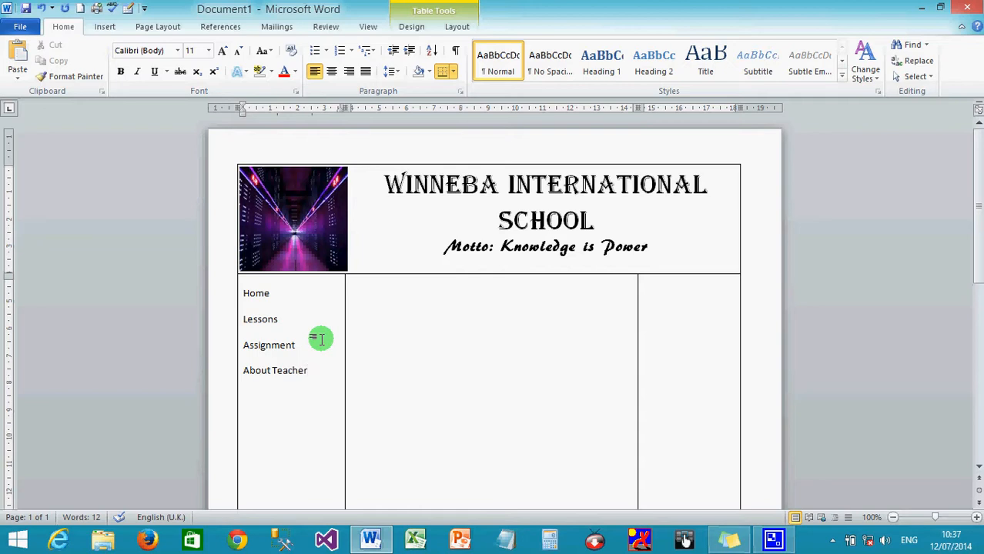
- Make the menu links bold and enlarge them to 14 pt
left_click(240, 293)
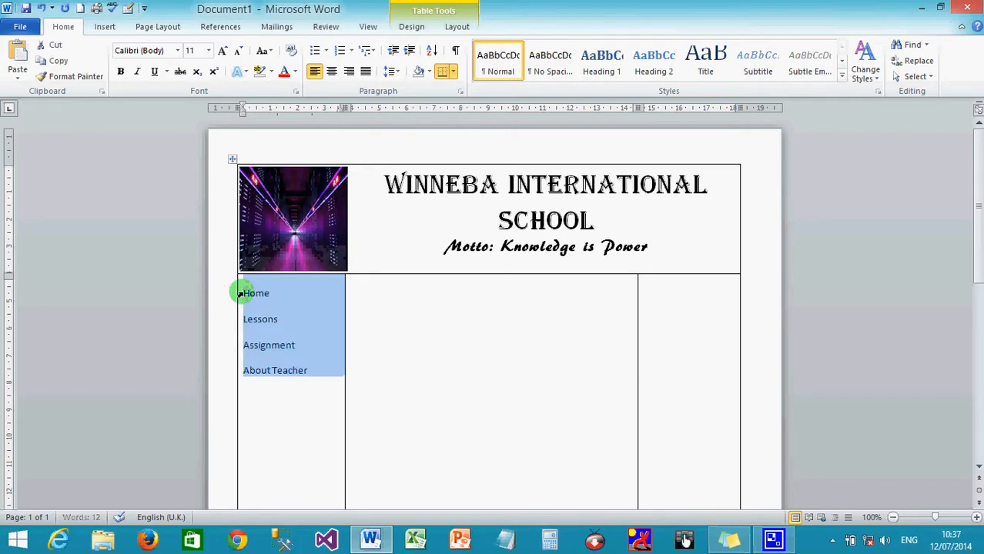
left_click(121, 72)
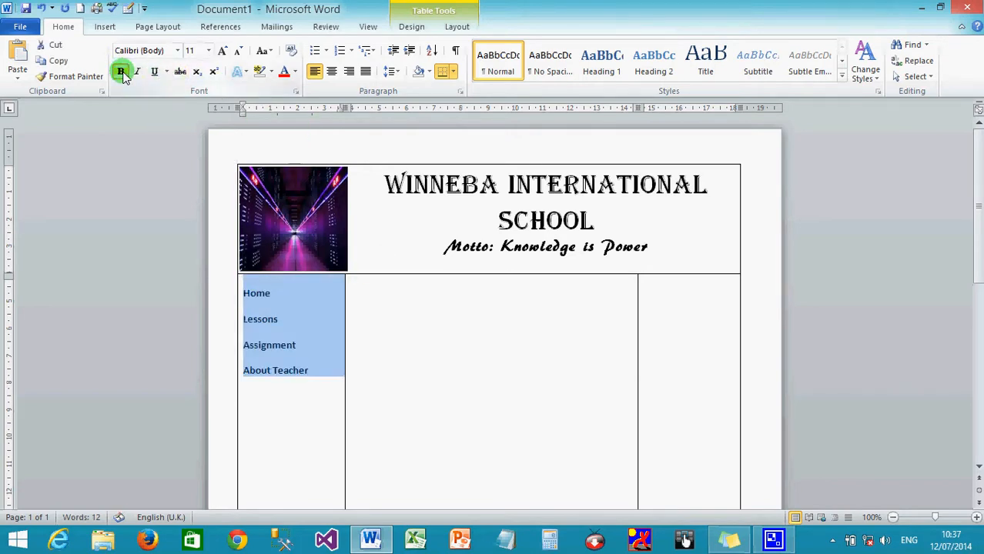
left_click(222, 51)
left_click(223, 51)
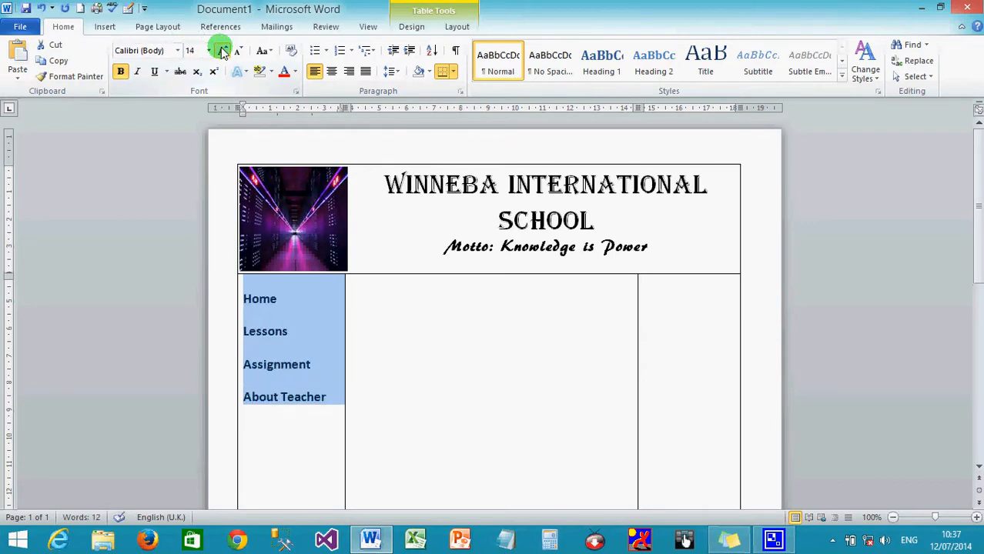
- Set the menu links in the Franklin Gothic font
left_click(177, 50)
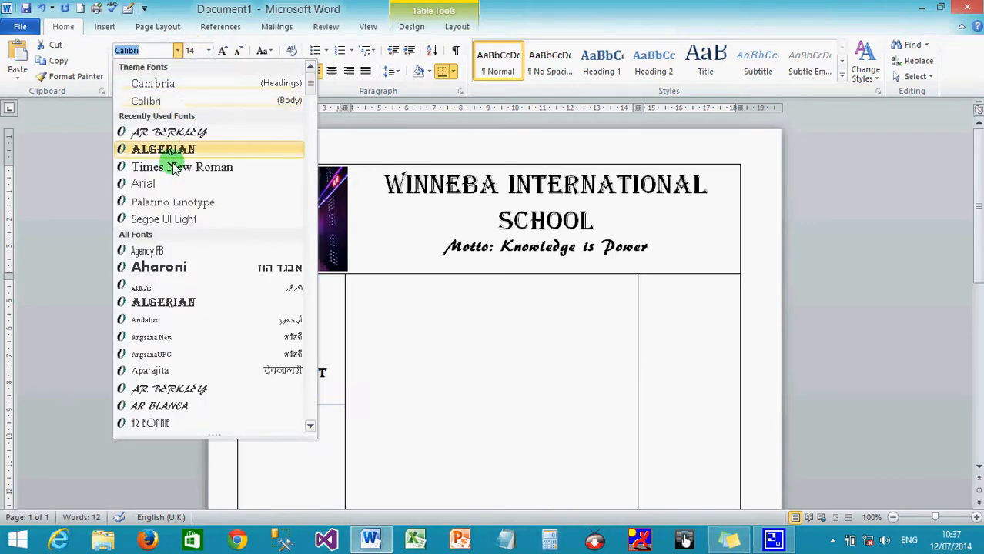
scroll(190, 446, "down", 3)
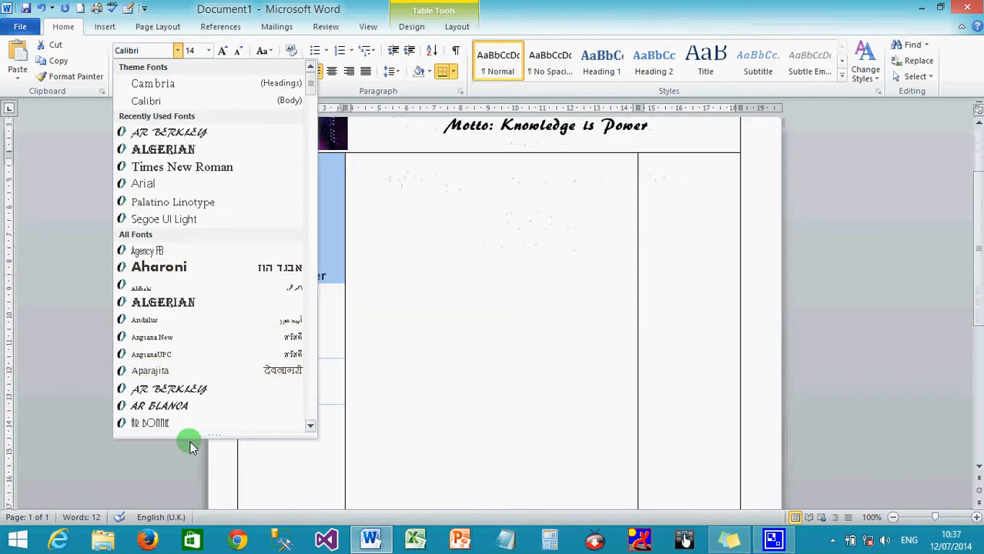
scroll(154, 334, "down", 9)
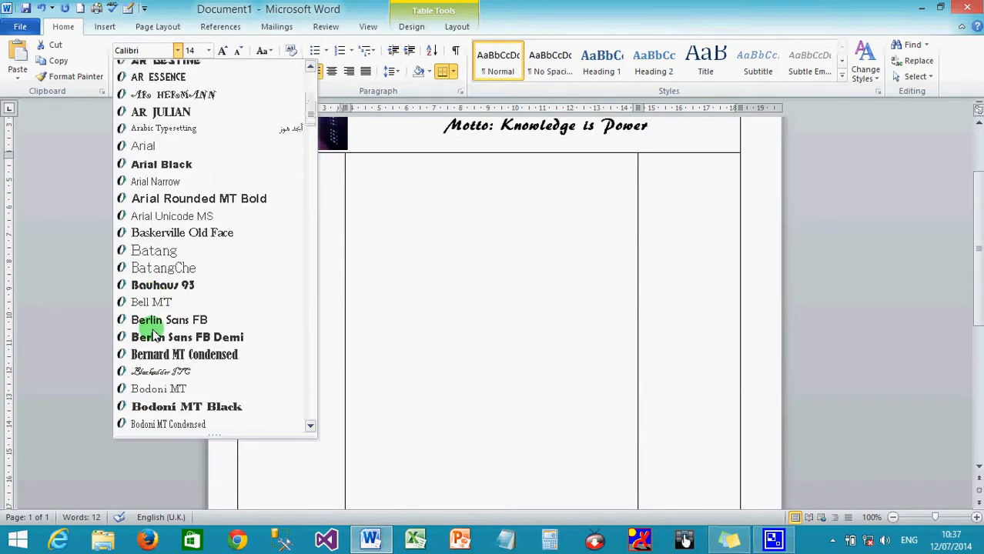
scroll(154, 335, "down", 7)
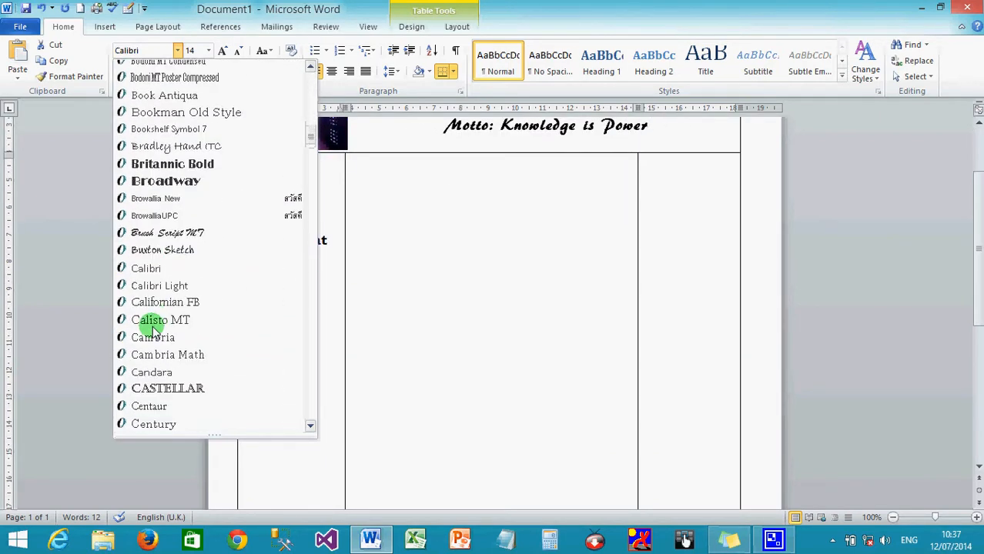
scroll(154, 328, "down", 5)
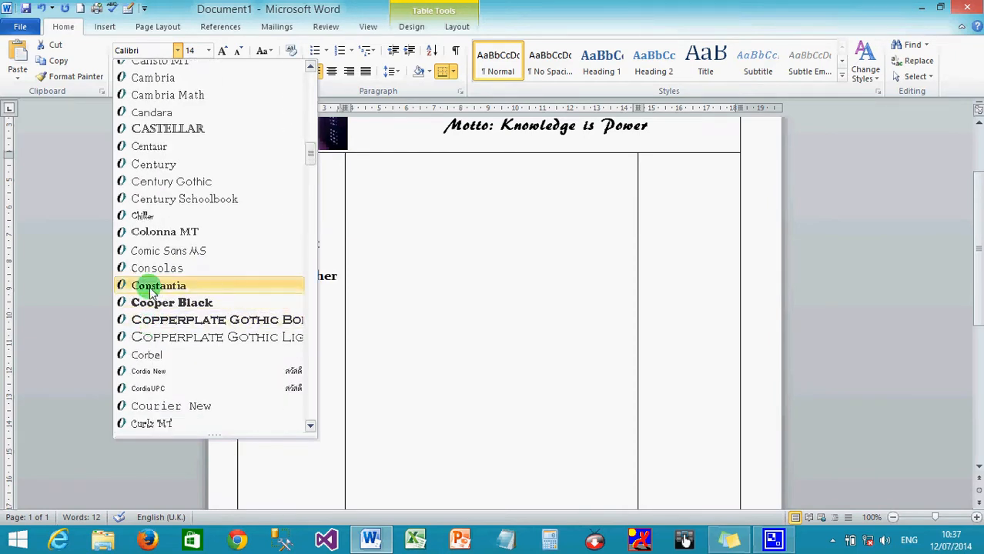
scroll(150, 322, "down", 6)
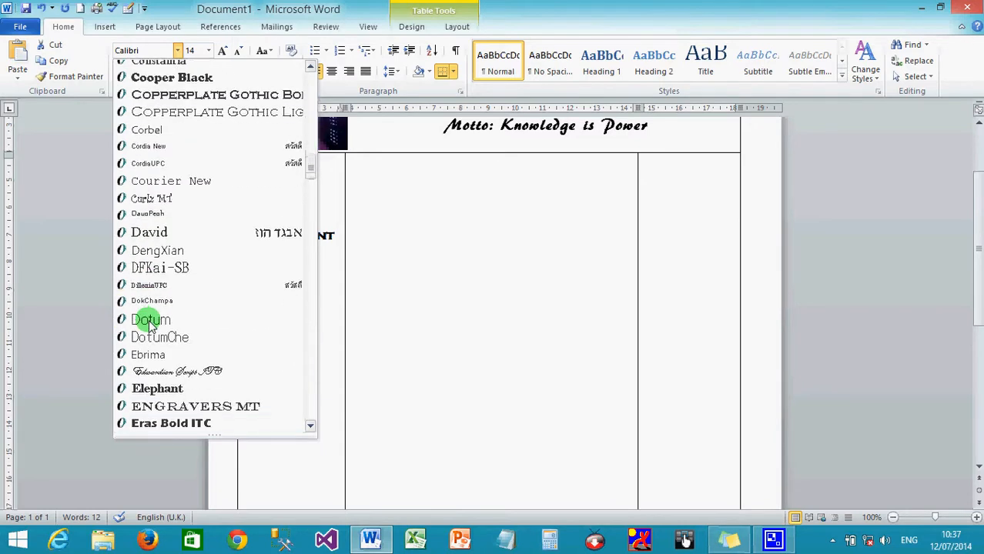
scroll(149, 324, "down", 6)
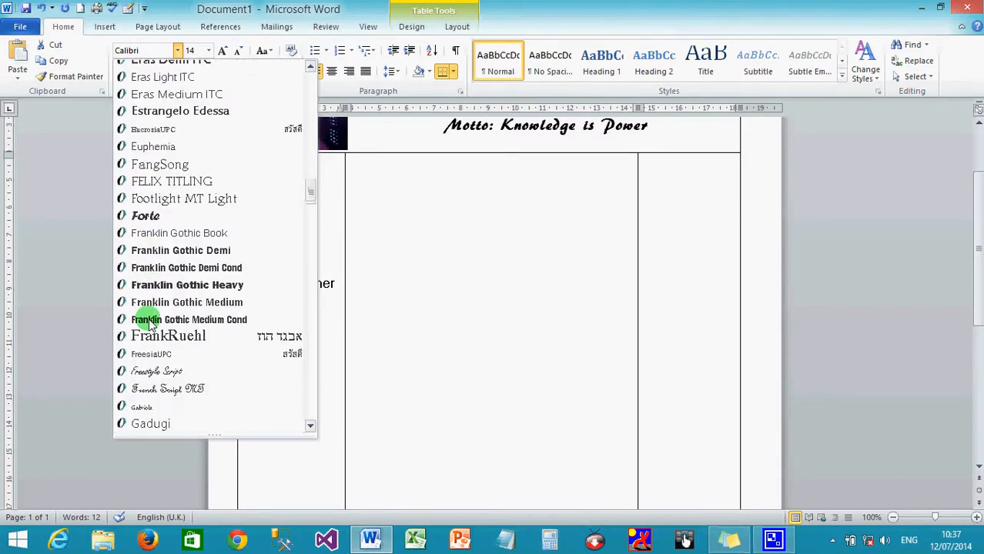
left_click(165, 234)
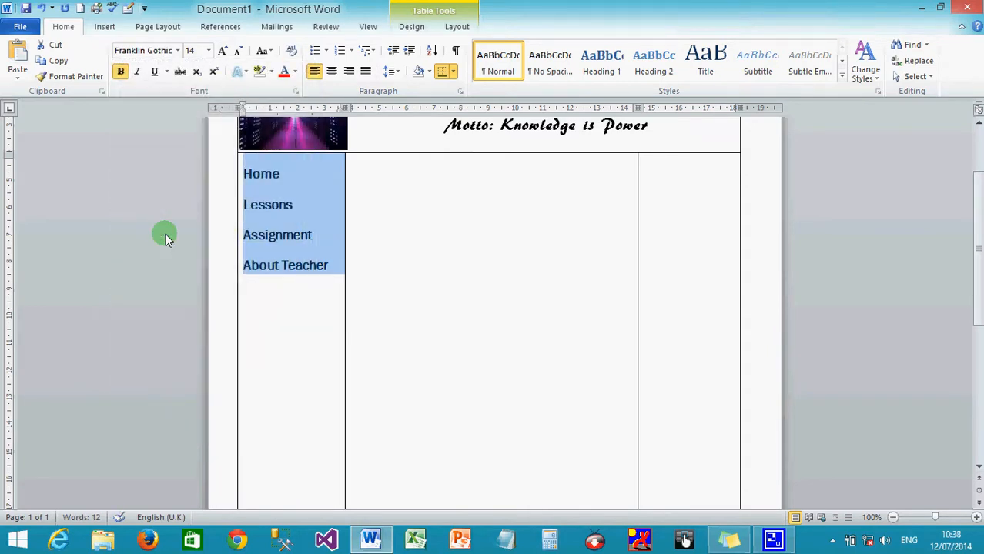
left_click(276, 300)
left_click(414, 167)
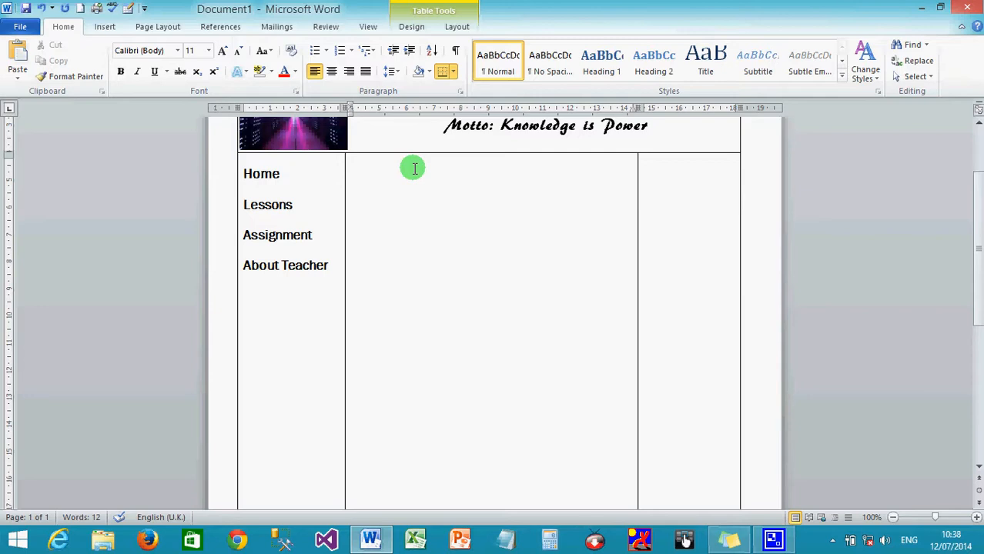
- Type 'welcome' in the centre cell and begin the next line with 'Winneba International School'
type("welcome")
key("Return")
type("Winneba")
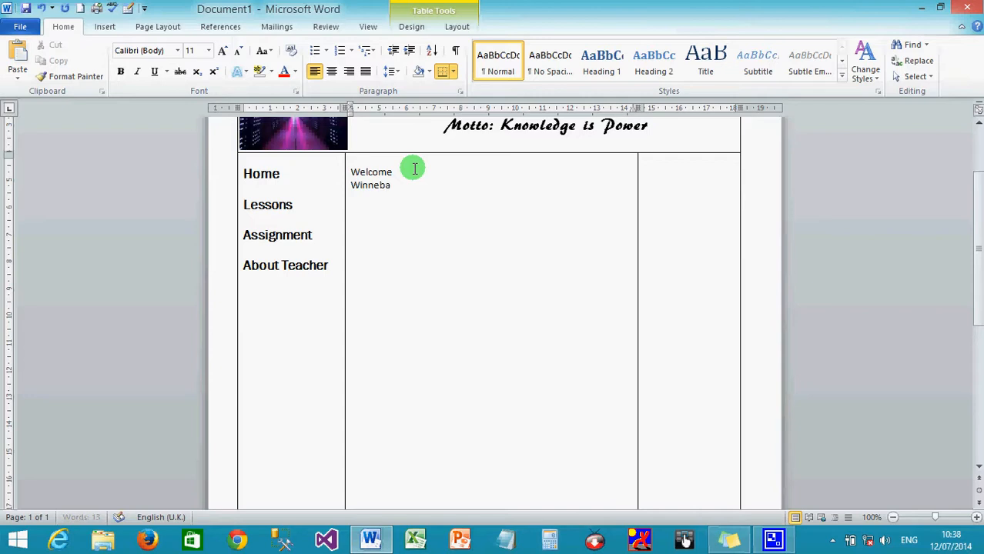
type(" International Sc")
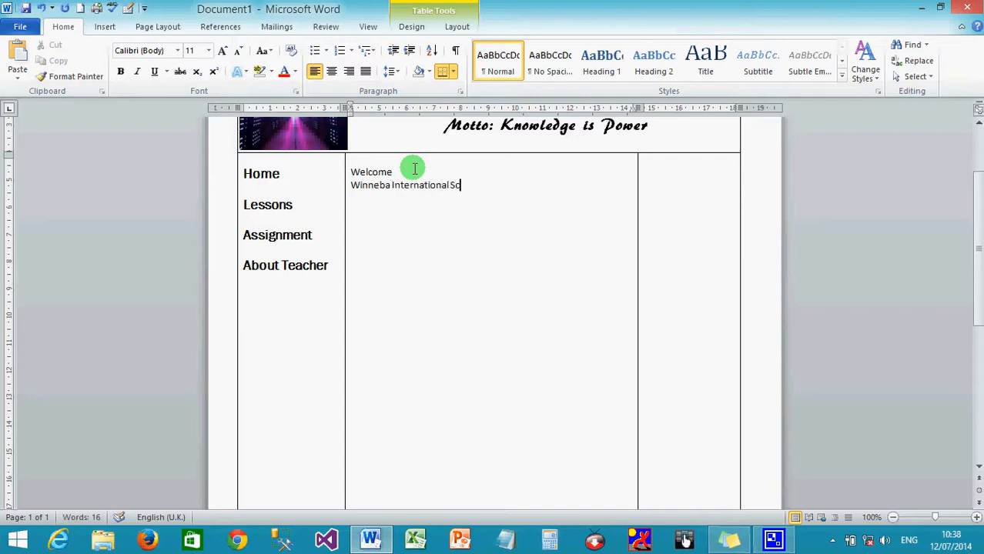
type("hool")
- Zoom to 140% and continue the sentence: 'was established in 2010 and is a top class school'
left_click(977, 518)
left_click(976, 518)
left_click(976, 518)
left_click(977, 519)
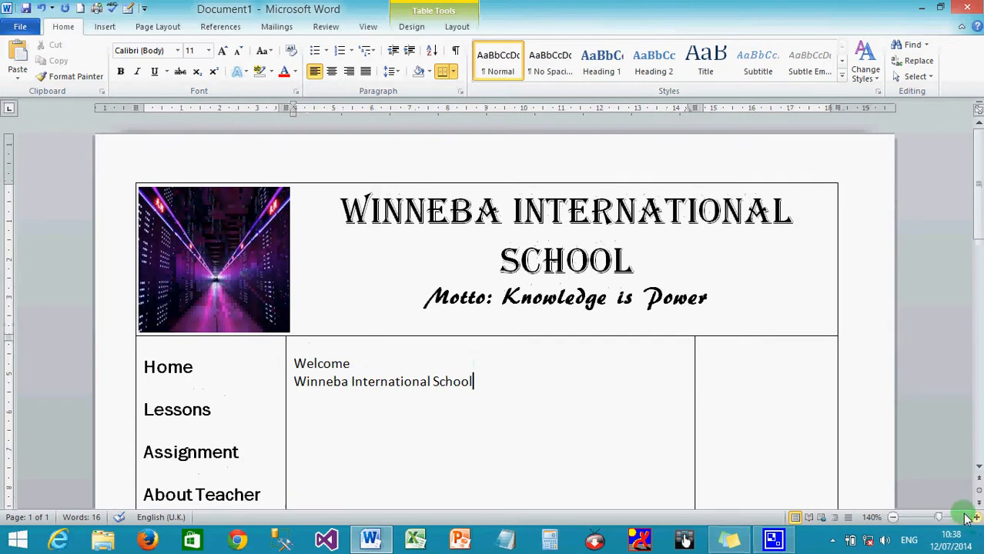
scroll(704, 466, "down", 3)
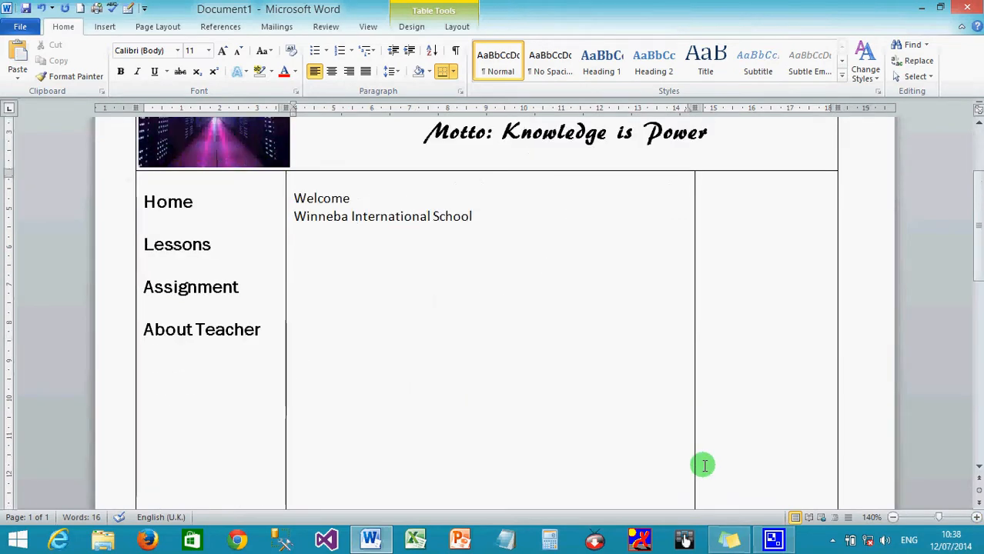
type("was establ")
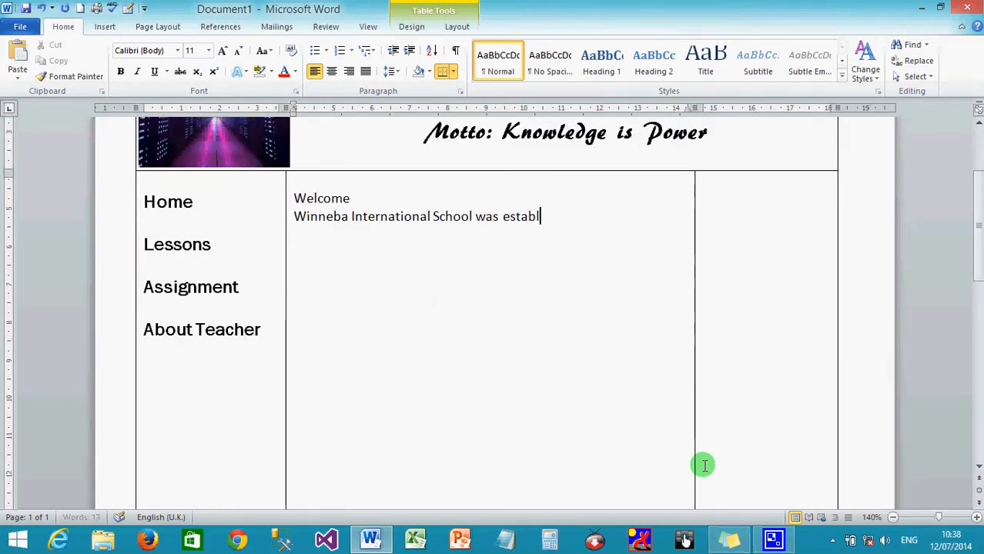
type("ished in 2010")
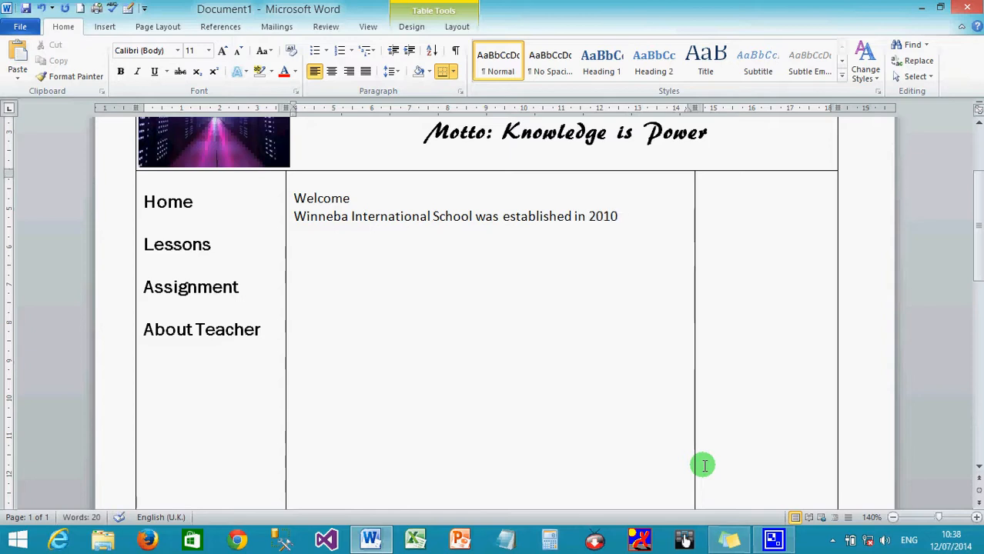
type(" and is a")
type("top")
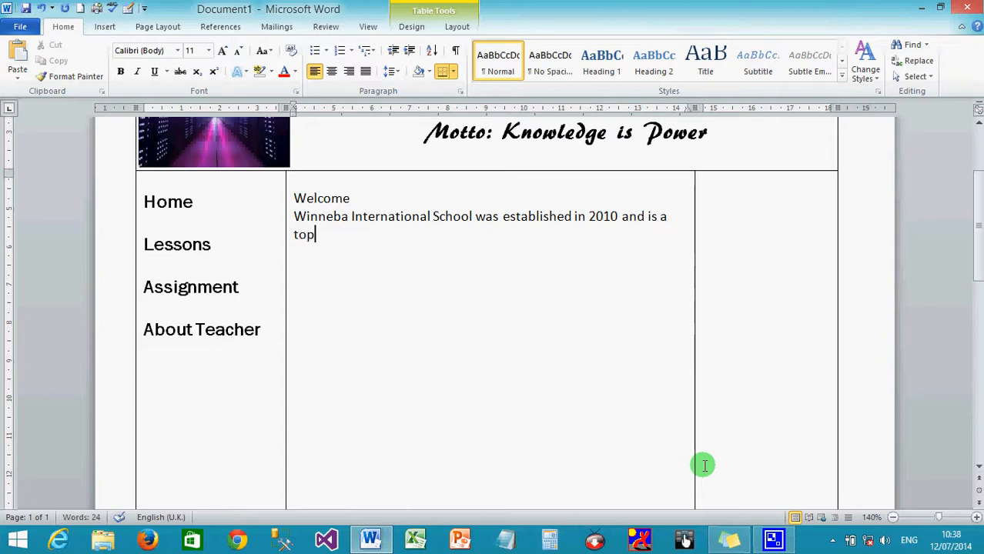
type(" class ")
type("school")
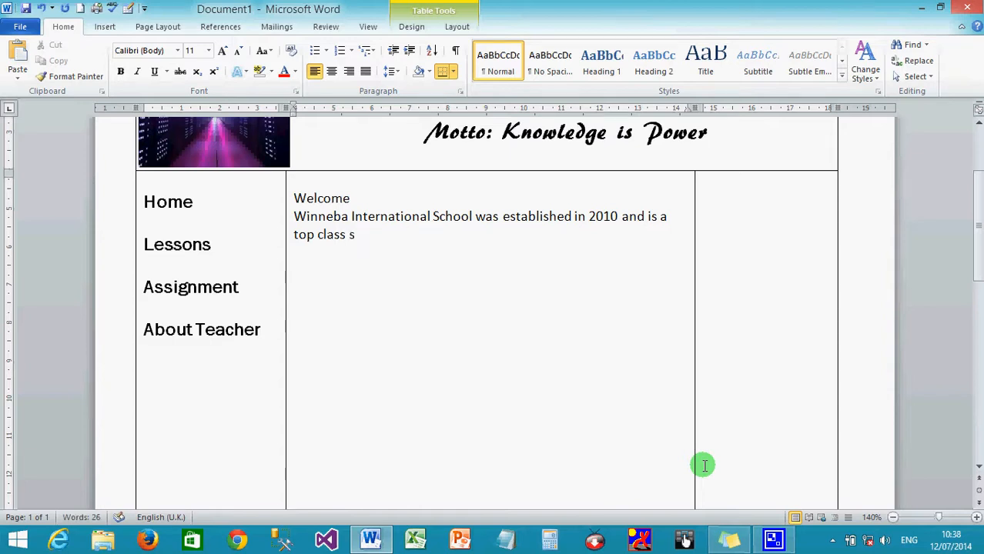
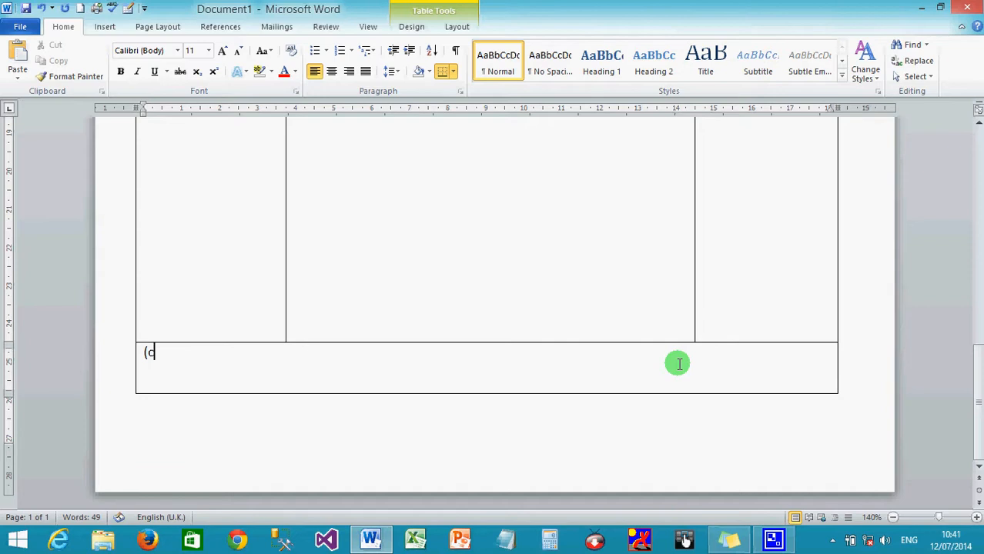
- Type (c) in the bottom footer cell to begin the copyright line
type(")")
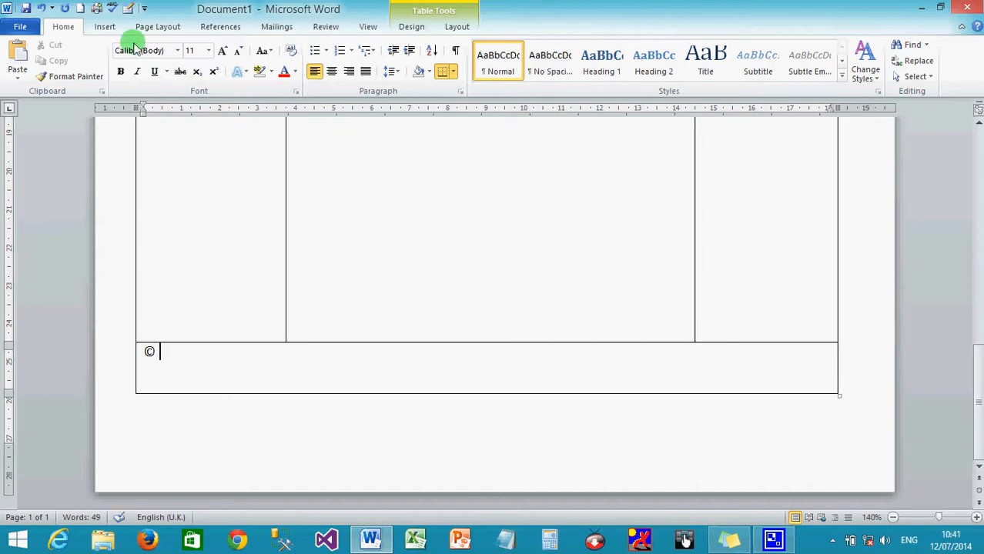
- Insert the © symbol, then type 'New Age Media, 2014' with 'All Rights Reserved.' below
left_click(100, 27)
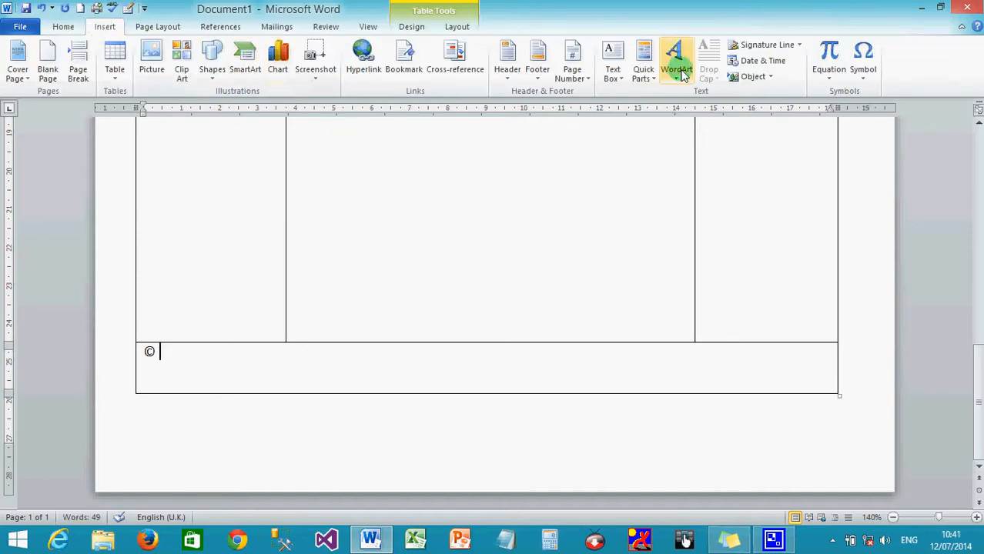
left_click(864, 62)
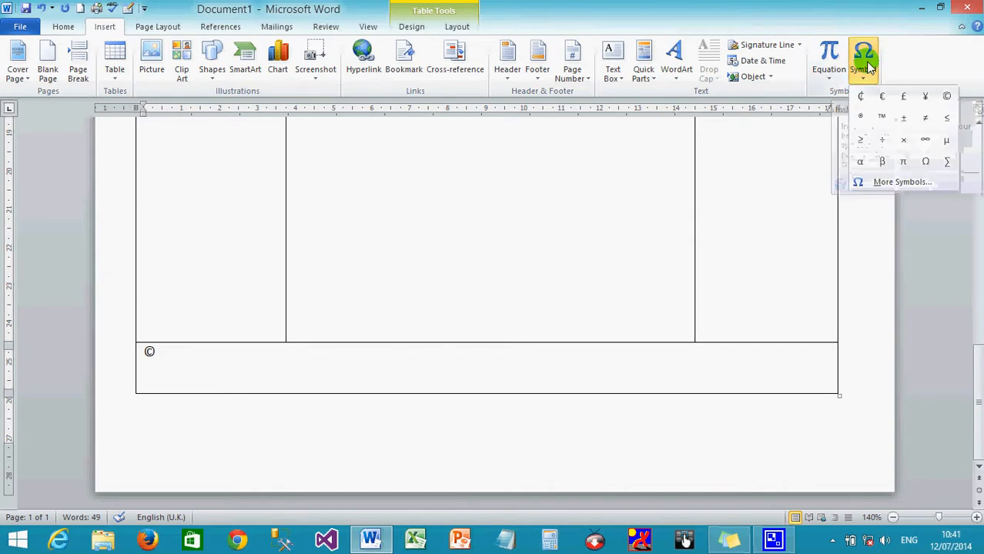
left_click(947, 98)
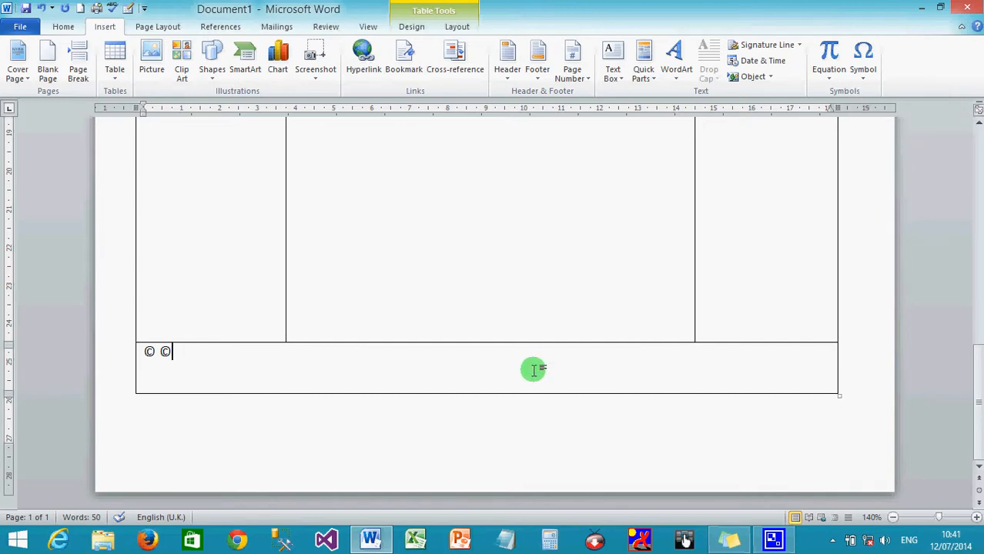
key("BackSpace")
type("New Age MEdia")
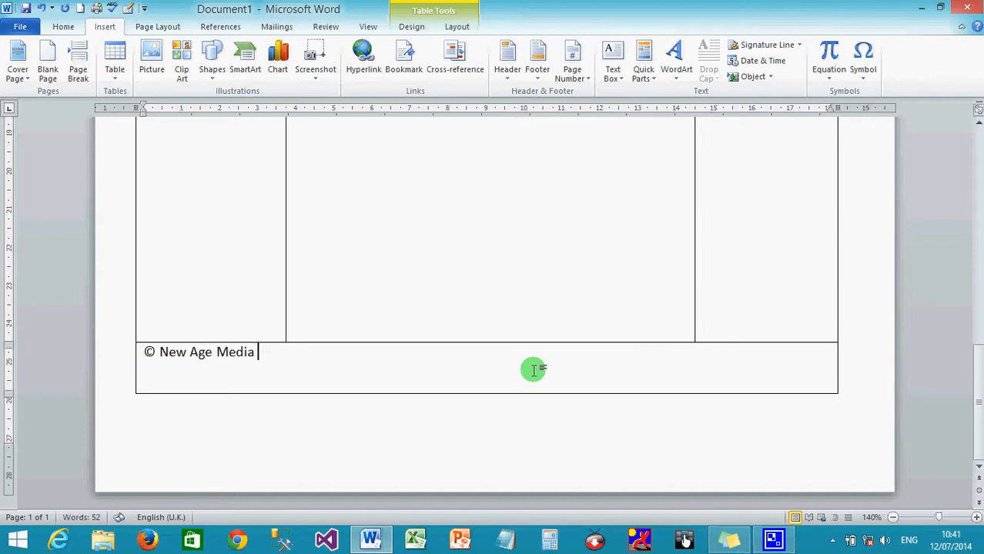
key("BackSpace")
type(", 2014")
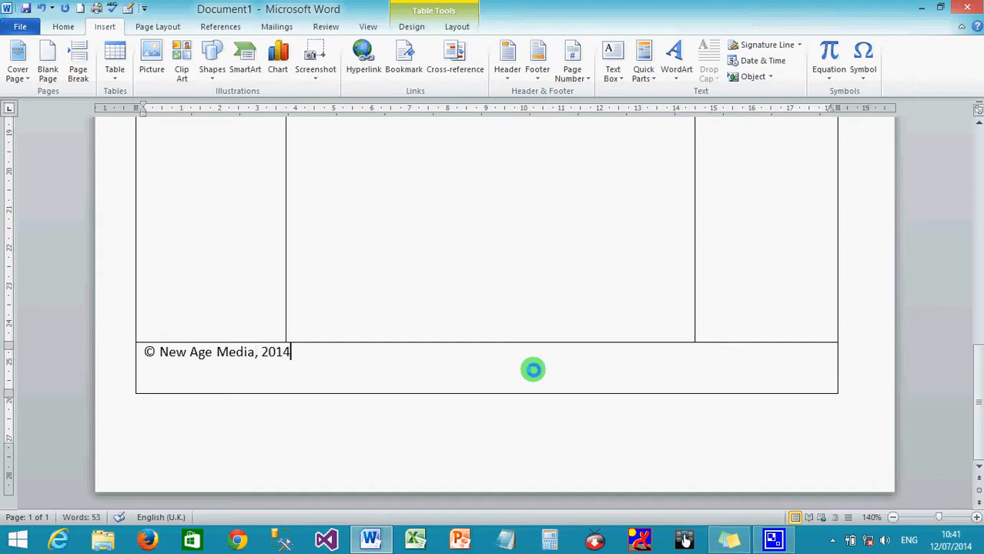
key("Return")
type("All Rights R")
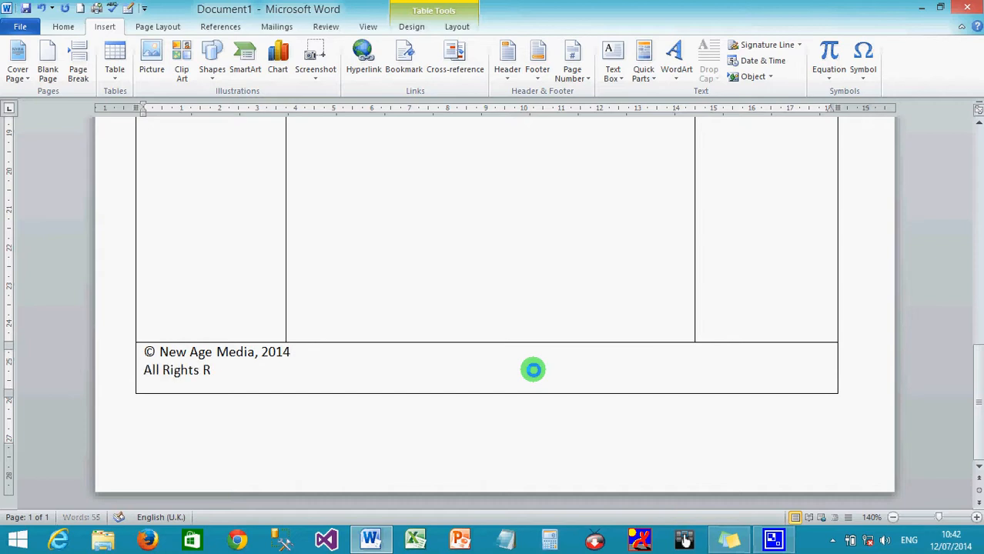
type("eserved.")
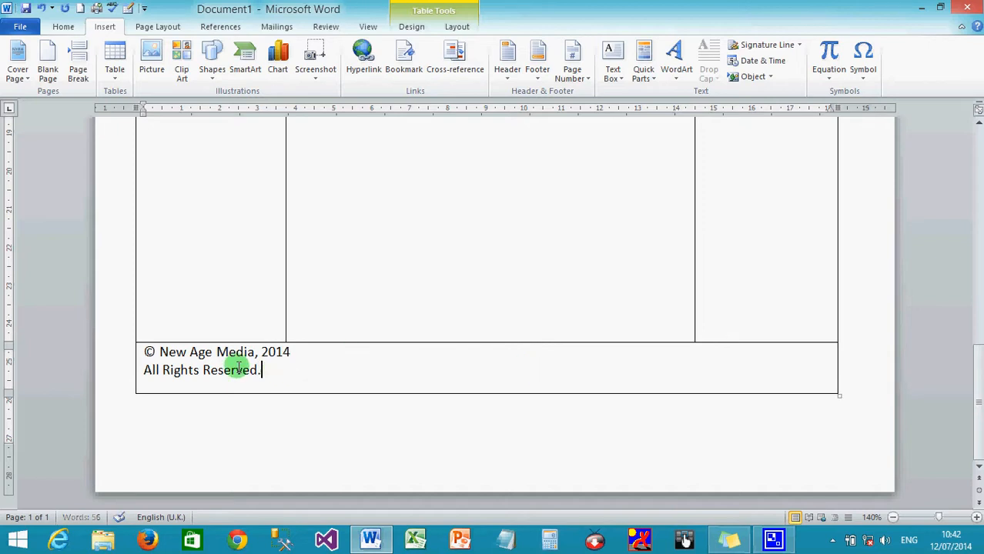
- Centre both footer lines and make them bold
left_click_drag(235, 367, 149, 353)
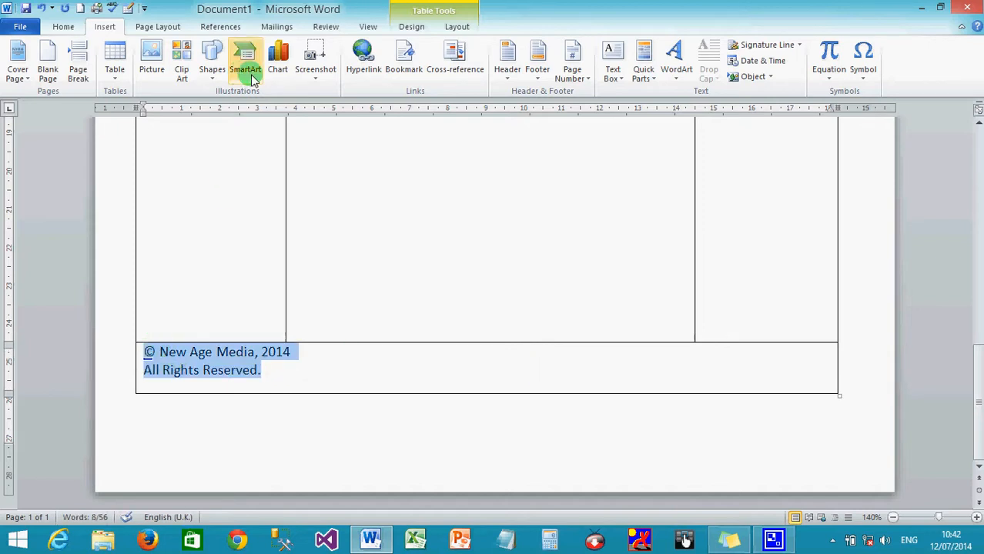
left_click(63, 26)
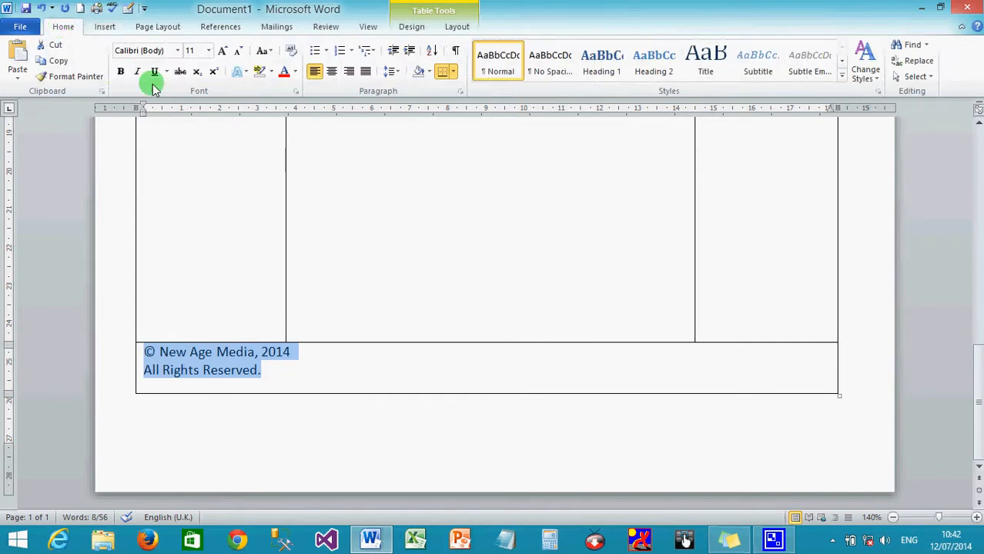
left_click(331, 71)
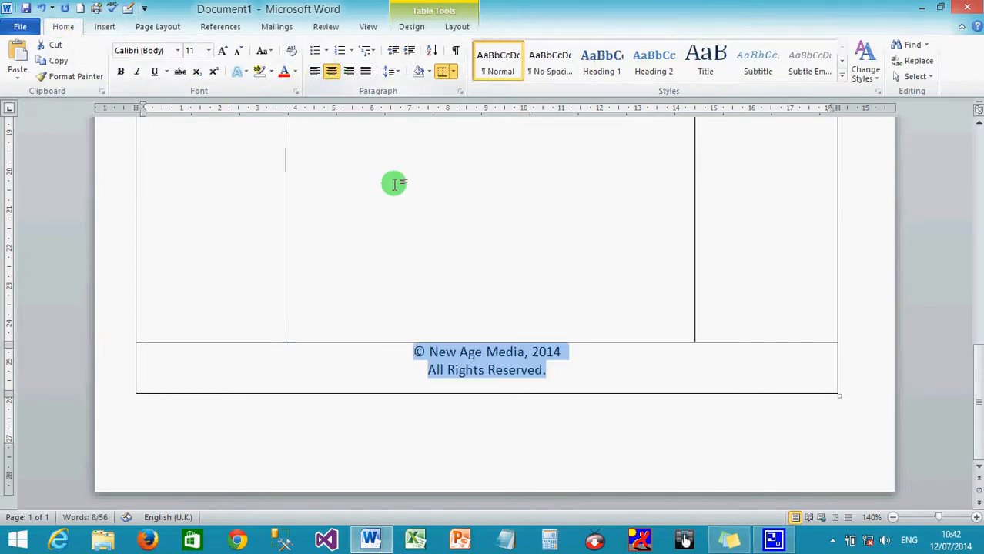
left_click(121, 71)
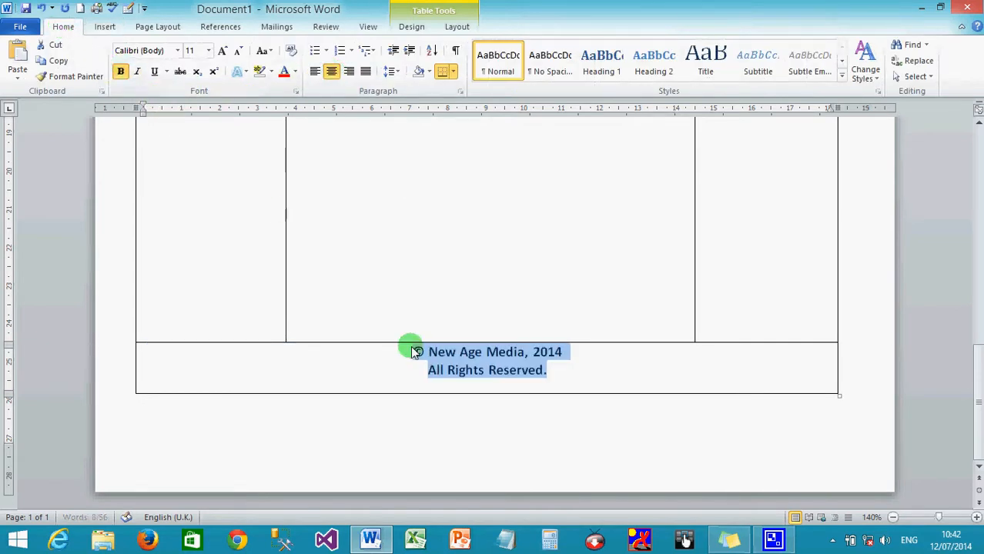
left_click(436, 388)
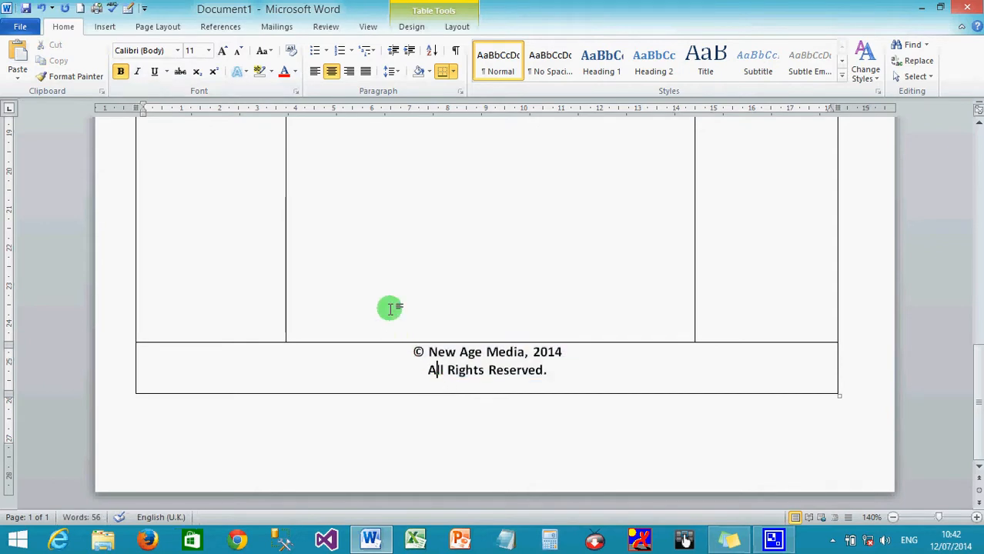
scroll(389, 308, "up", 5)
scroll(397, 362, "up", 3)
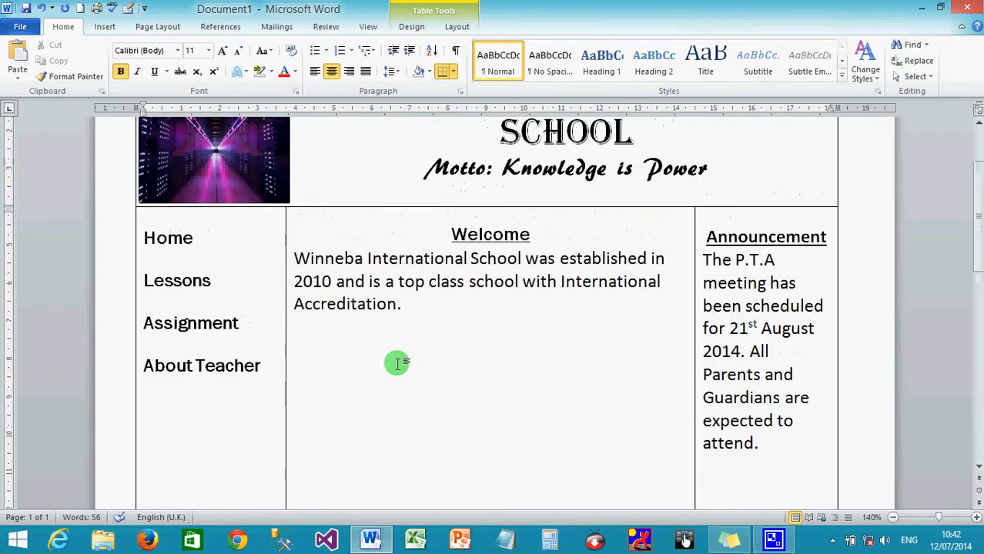
scroll(396, 362, "up", 3)
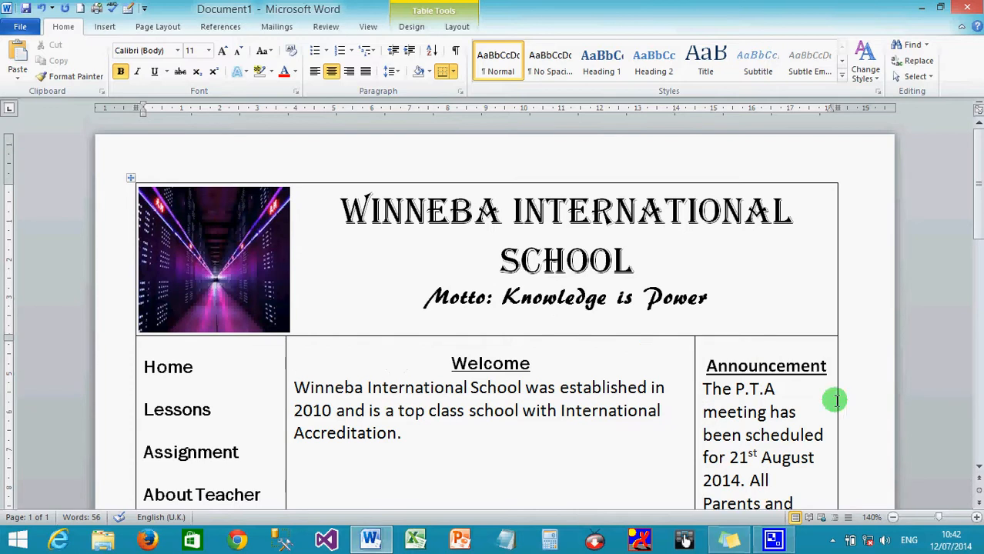
- Zoom out to 100% and click into the motto and title lines of the header
left_click(894, 520)
left_click(894, 520)
left_click(894, 520)
left_click(894, 521)
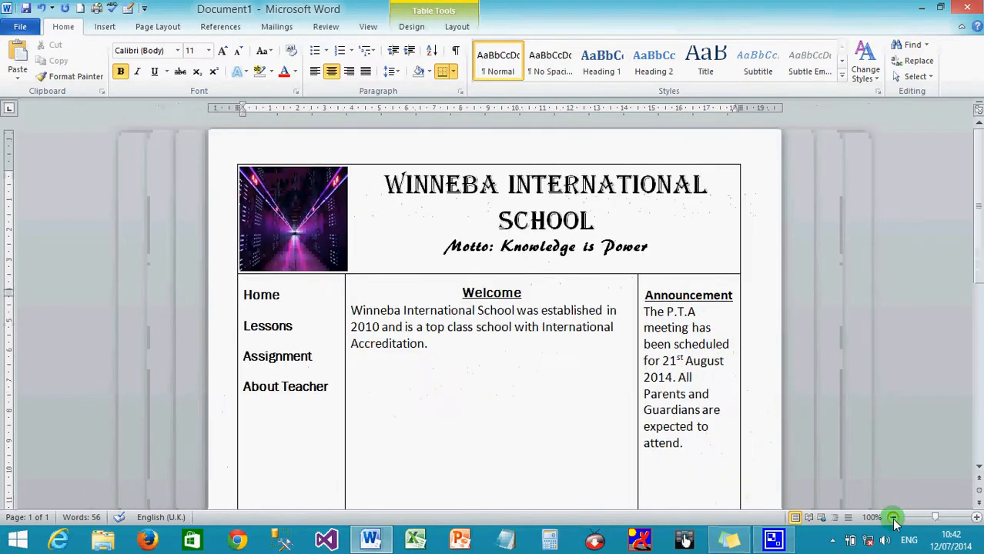
scroll(590, 435, "down", 3)
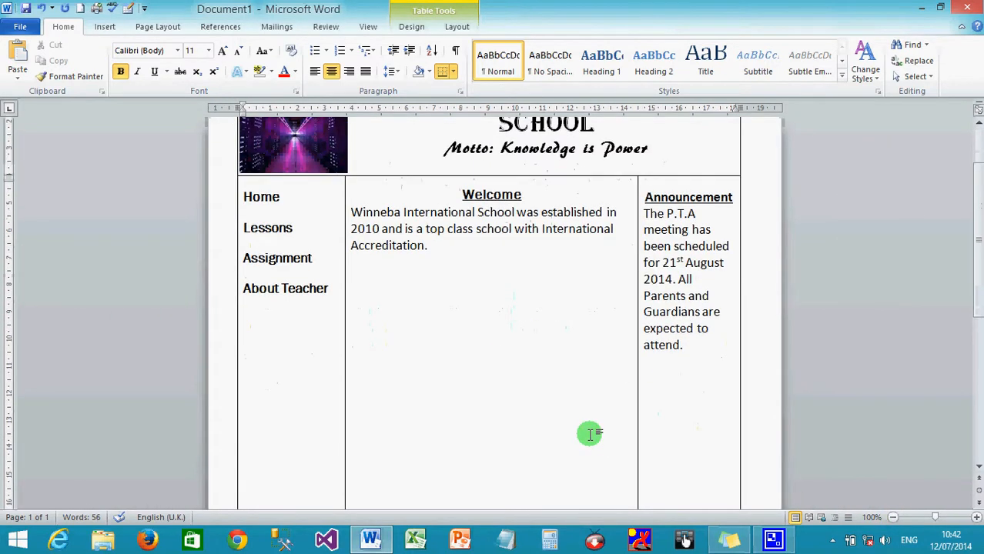
scroll(590, 435, "up", 3)
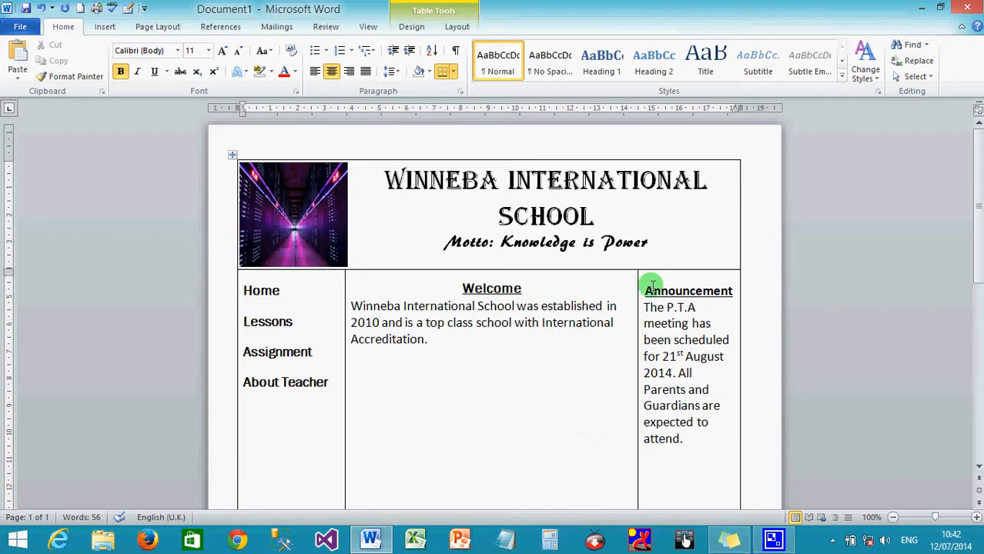
left_click(716, 247)
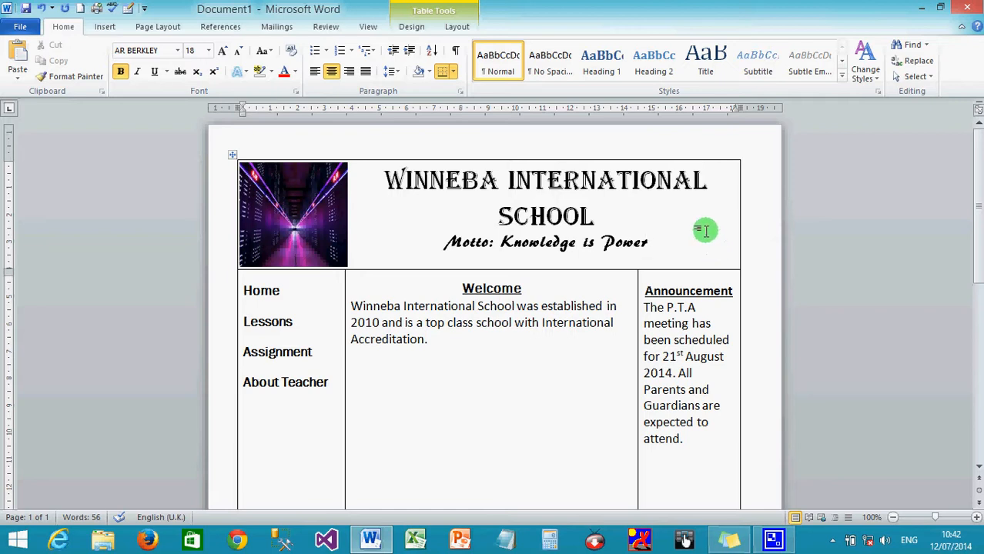
left_click(699, 219)
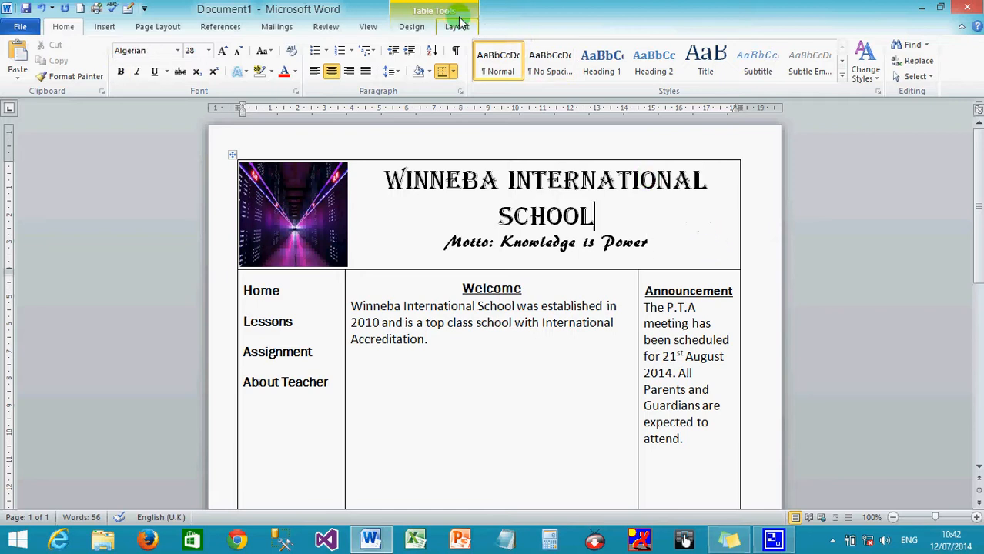
- Shade the header row bright green using Shading > More Colors
left_click(414, 29)
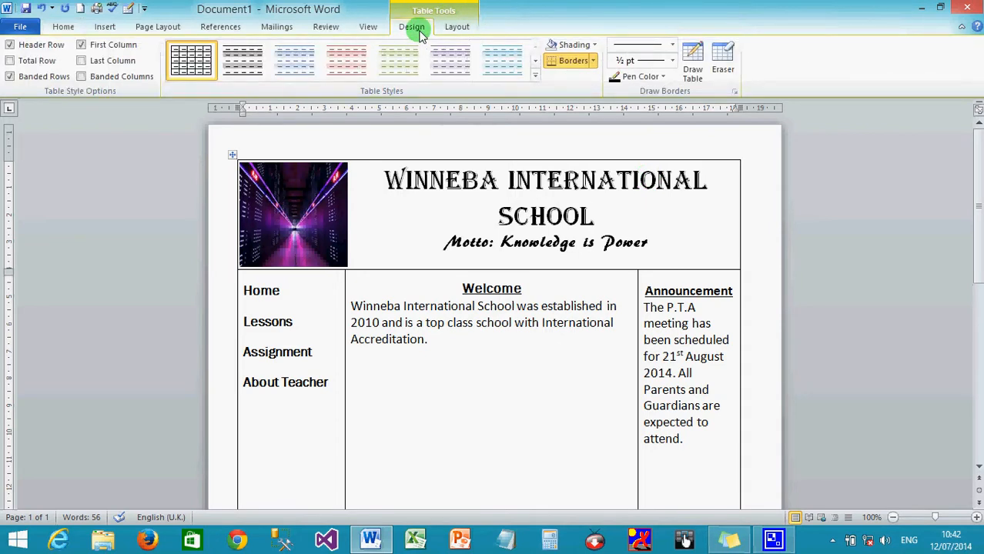
left_click(598, 46)
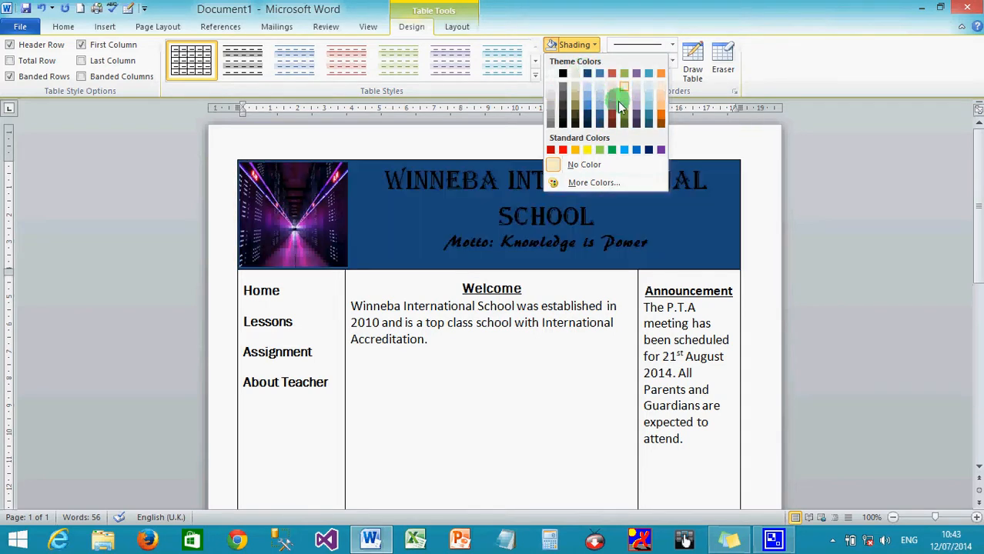
left_click(591, 185)
left_click_drag(515, 136, 805, 82)
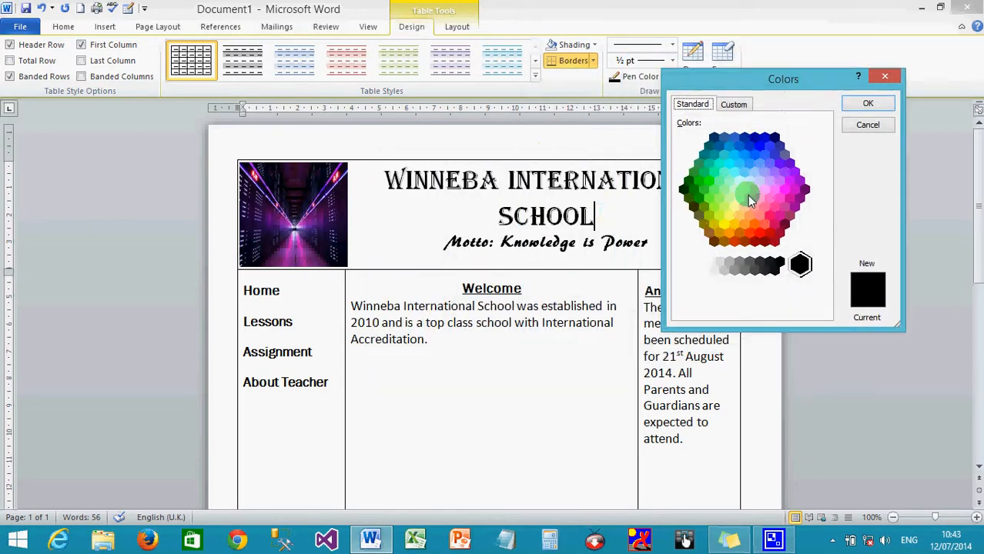
left_click(715, 171)
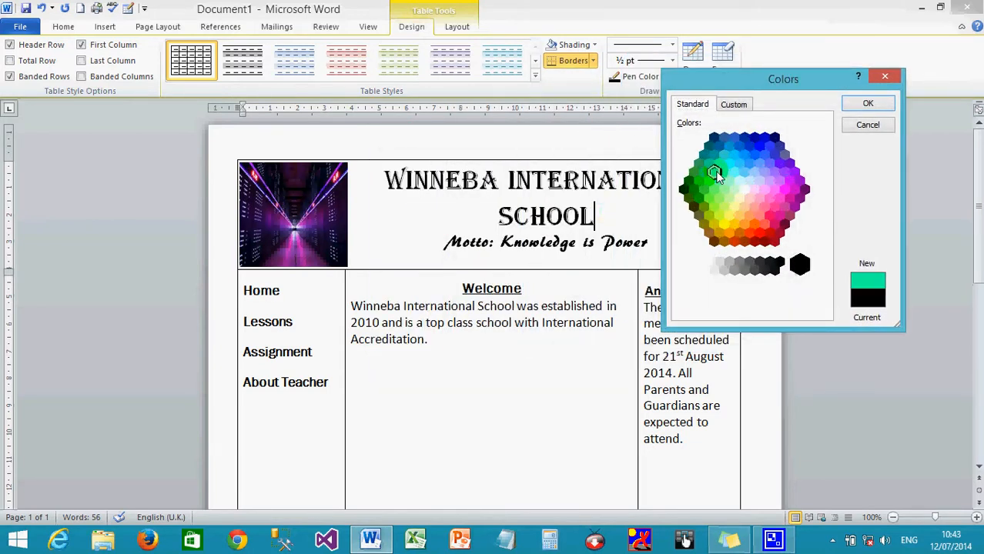
left_click(719, 163)
left_click(720, 181)
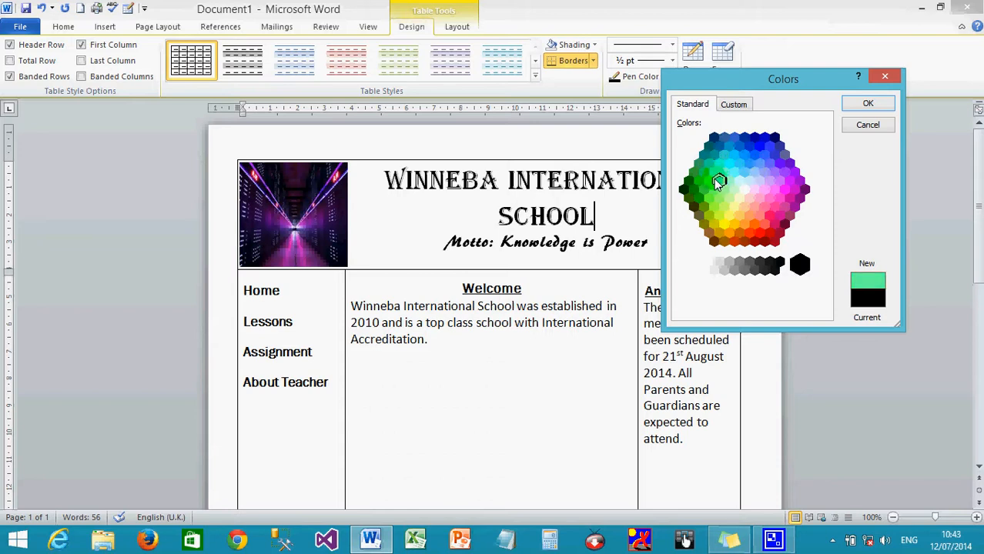
left_click(707, 182)
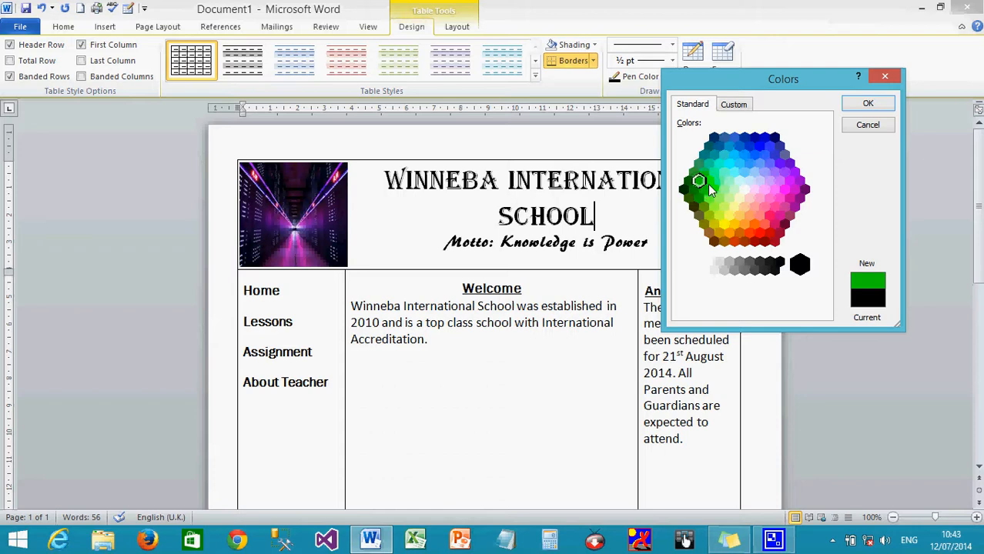
left_click(715, 190)
left_click(868, 103)
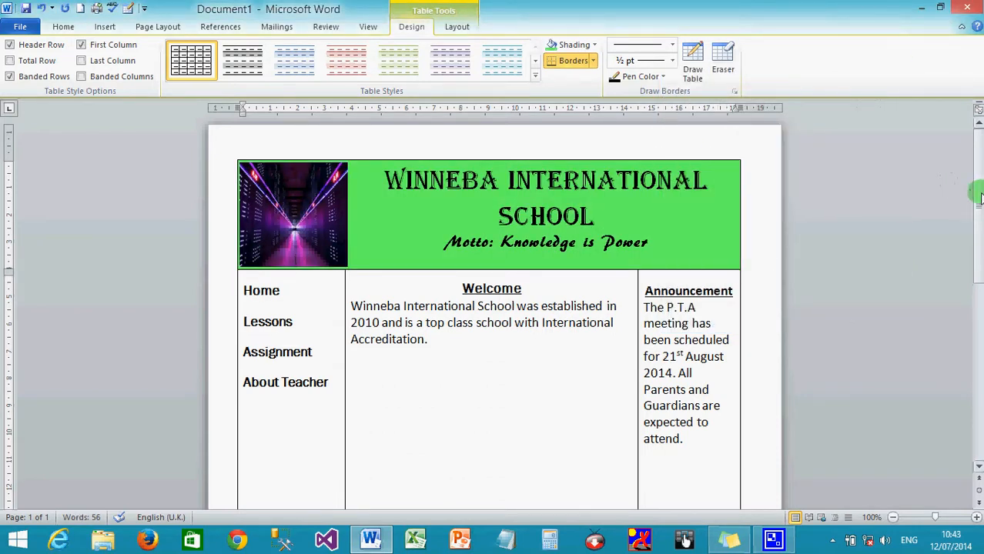
left_click_drag(980, 198, 975, 376)
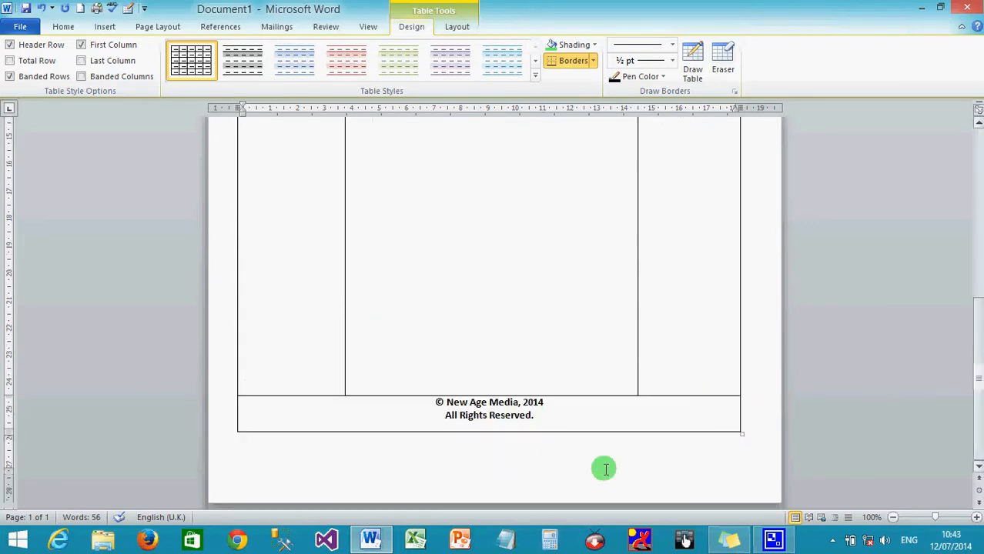
- Fill the copyright footer row with the recently used bright green
left_click(568, 46)
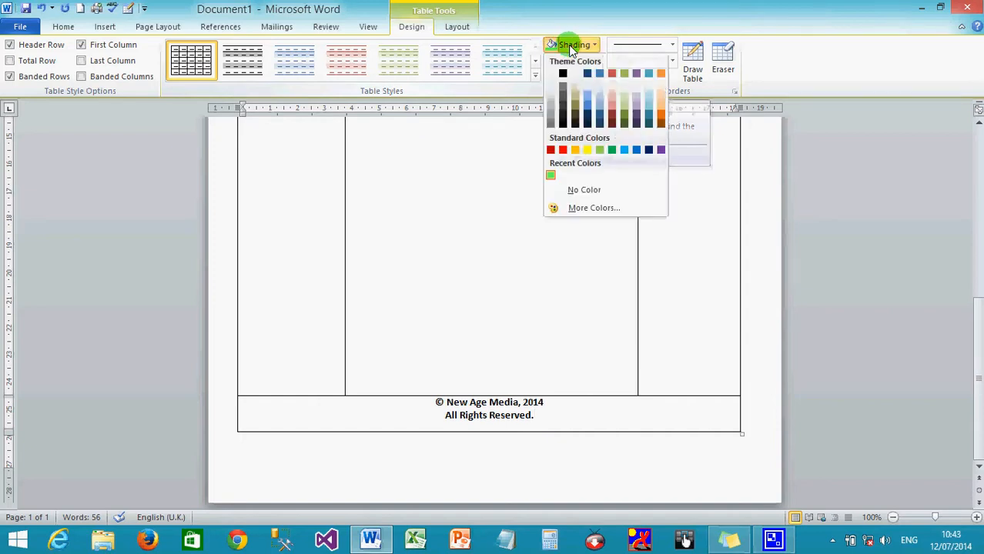
left_click(553, 45)
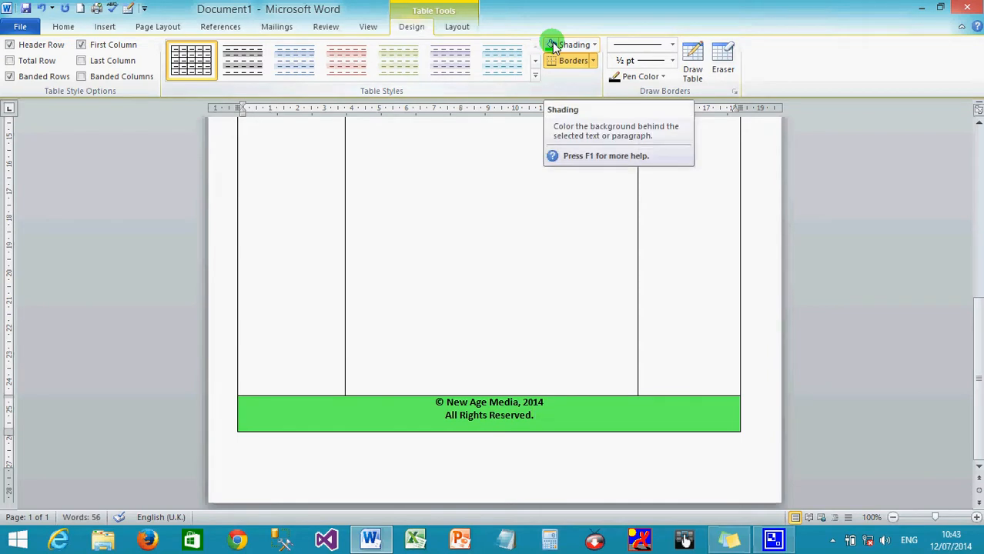
scroll(742, 226, "up", 8)
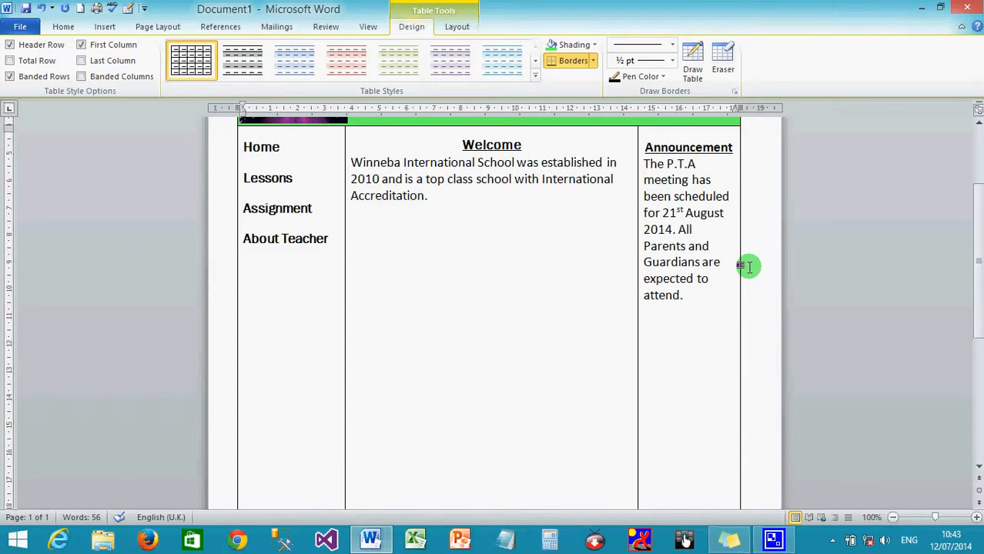
scroll(749, 267, "up", 3)
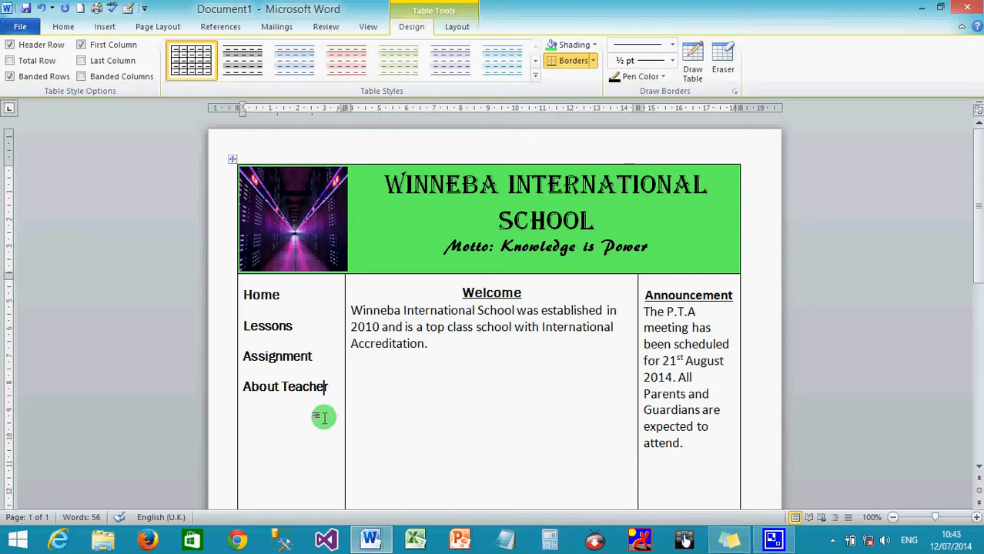
- Shade the left Home/Lessons column and the right Announcement column light blue
left_click(595, 45)
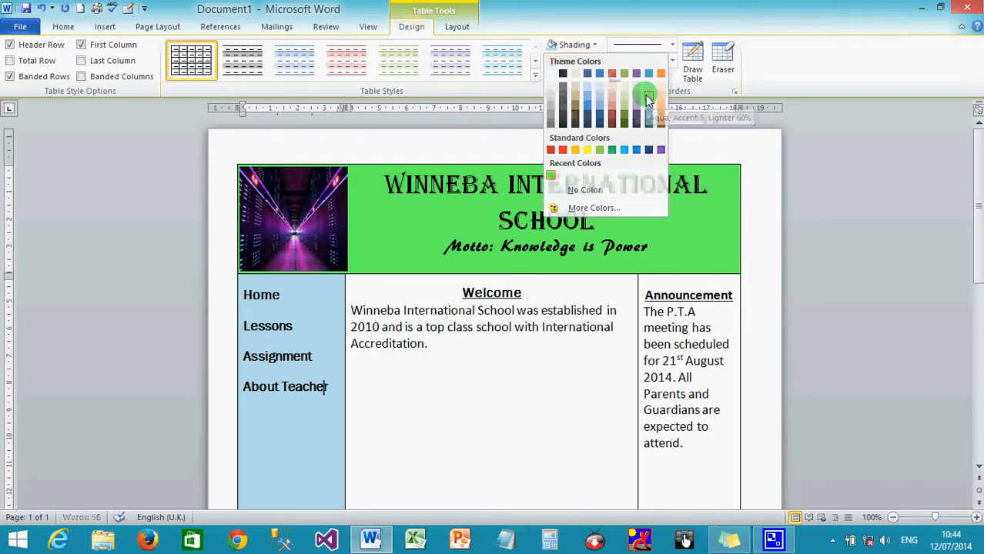
left_click(645, 97)
left_click(727, 359)
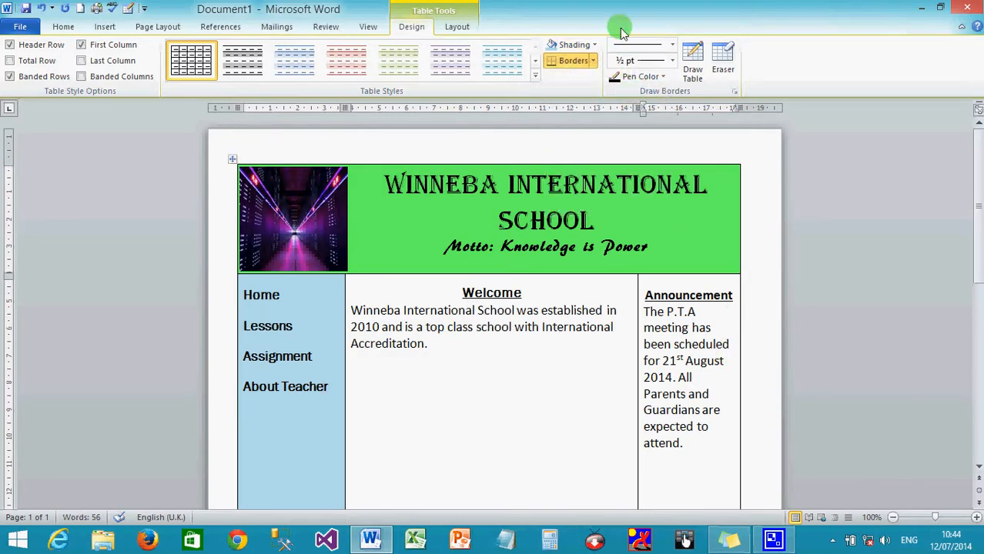
left_click(552, 46)
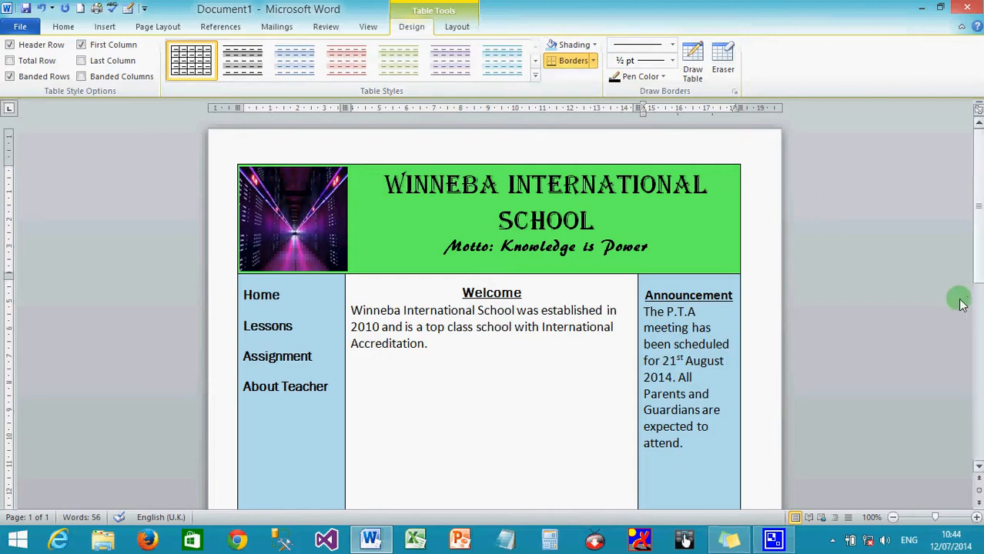
mouse_move(979, 229)
left_mouse_down()
mouse_move(973, 404)
mouse_move(969, 231)
left_mouse_up()
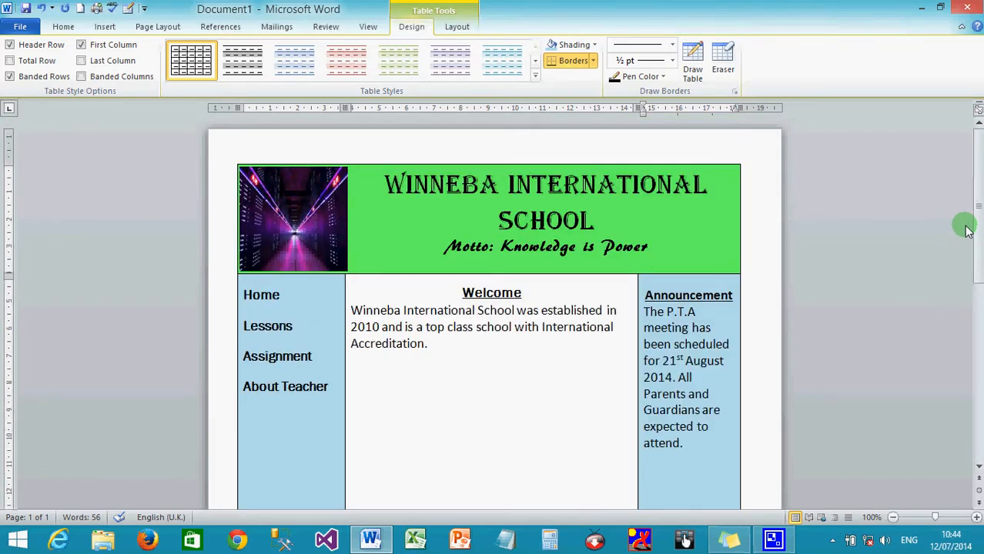
scroll(969, 231, "down", 2)
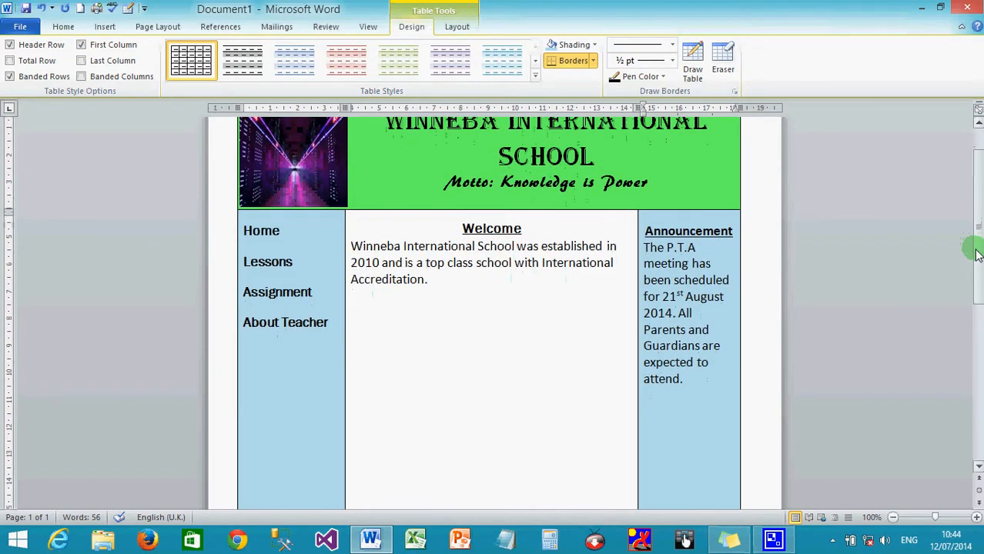
left_click_drag(977, 254, 978, 260)
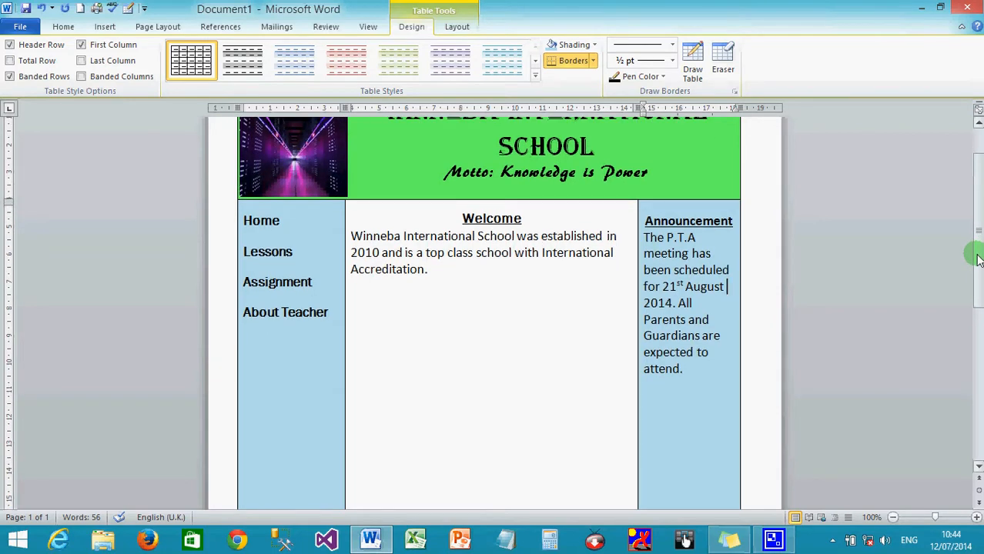
left_click_drag(978, 260, 979, 200)
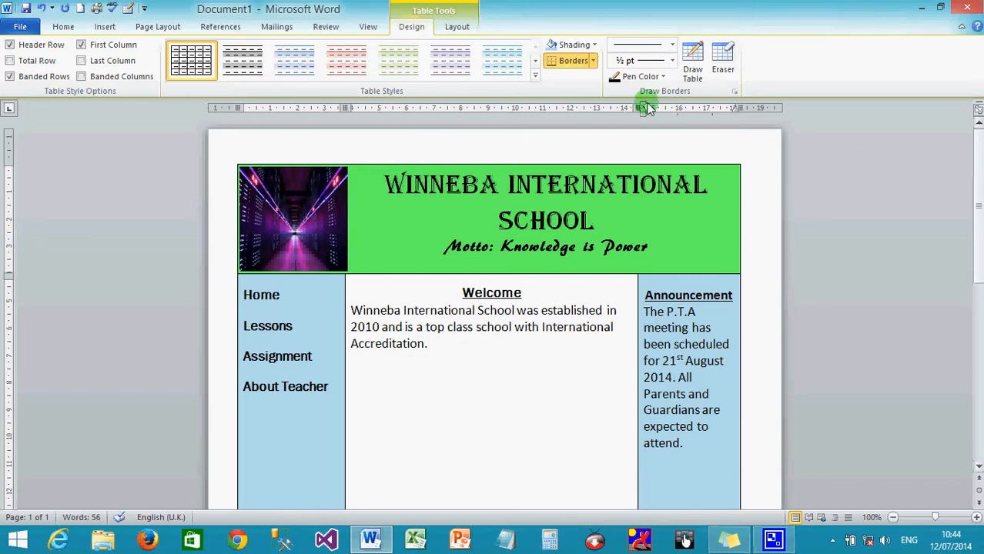
- Open Save As and navigate into the My Website folder on the Desktop
left_click(20, 30)
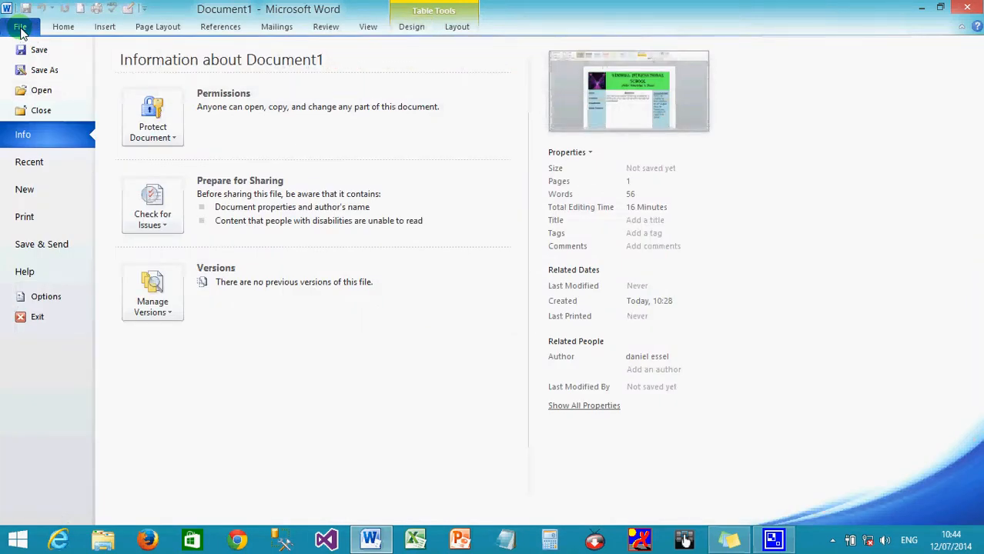
left_click(39, 70)
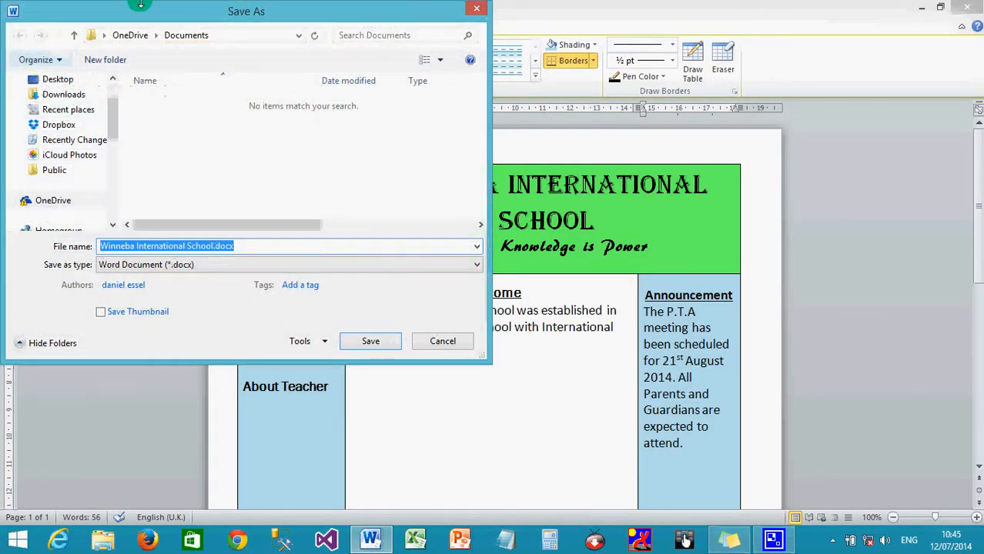
left_click_drag(180, 17, 322, 63)
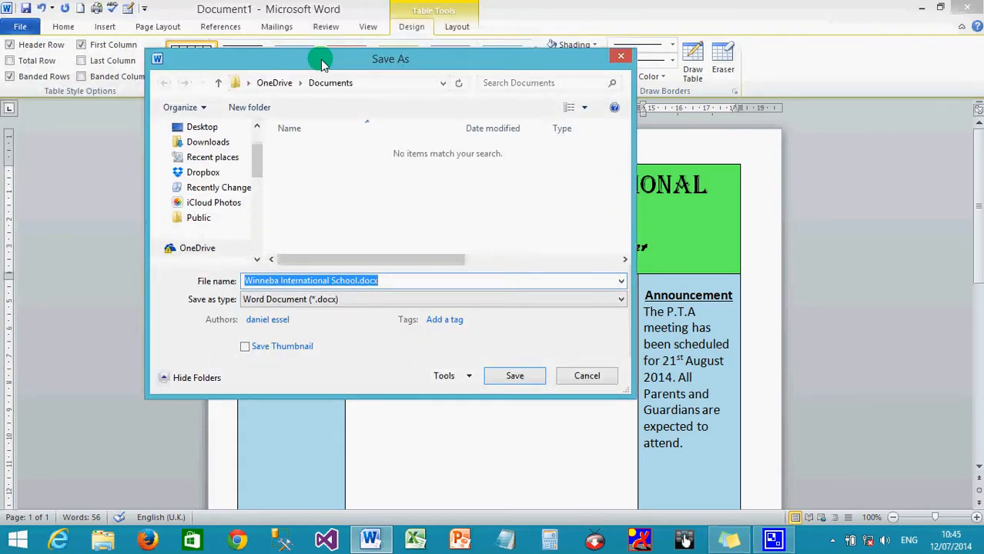
left_click(190, 131)
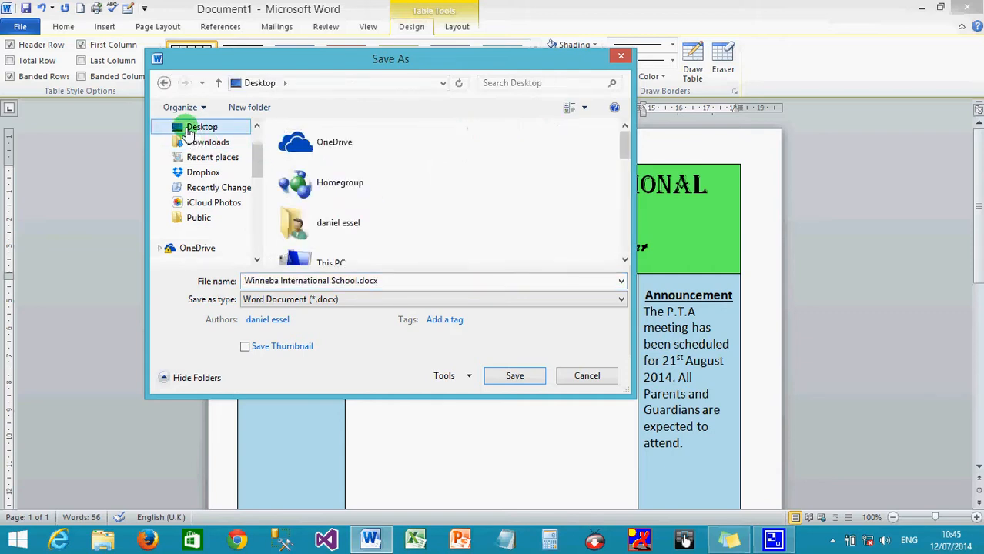
left_click_drag(631, 136, 627, 230)
left_click(326, 168)
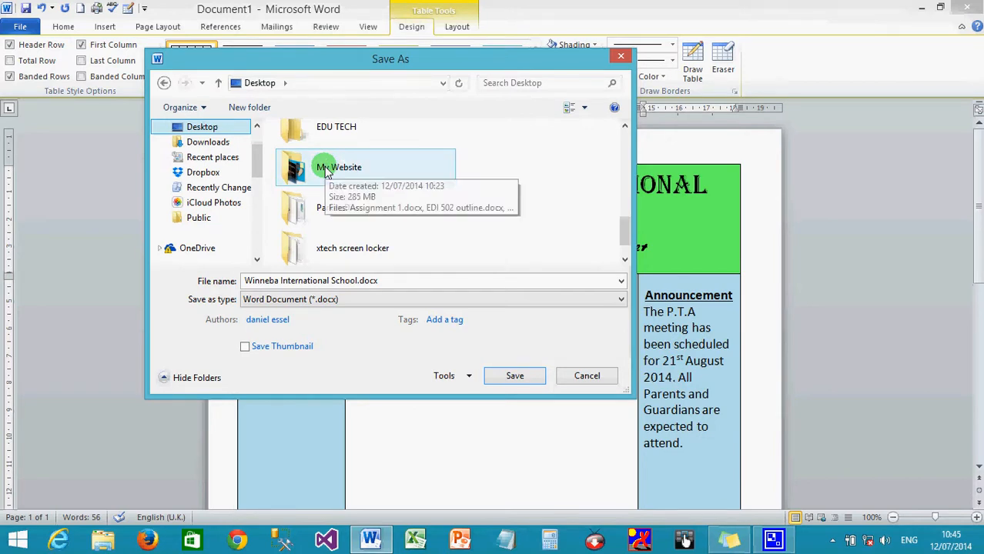
left_click(328, 172)
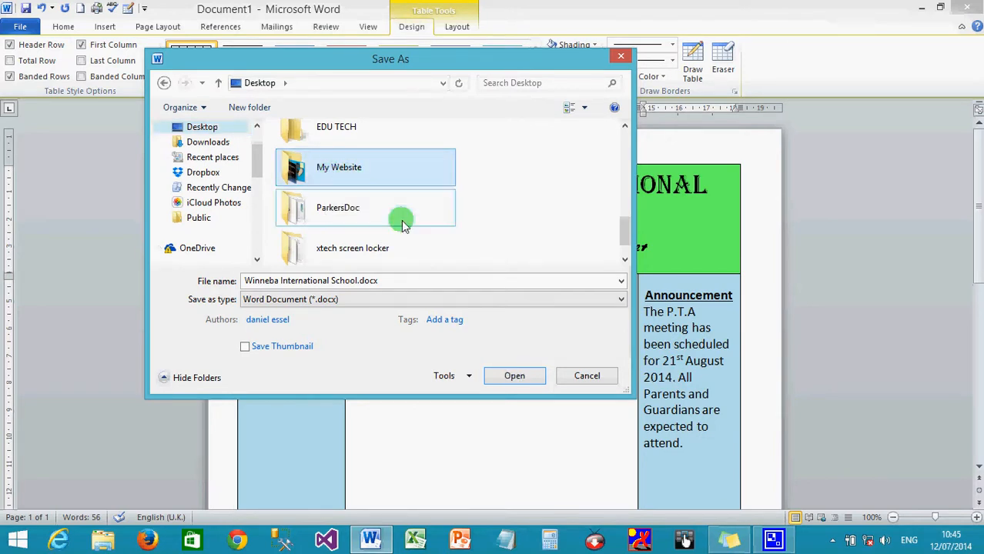
left_click(513, 377)
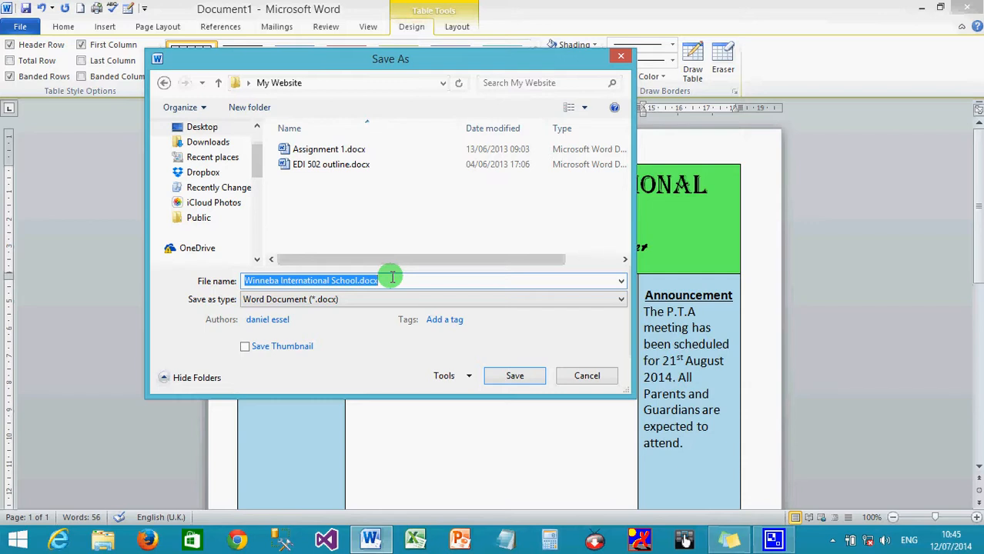
- Save the page as 'index' in Web Page (*.htm;*.html) format
type("index")
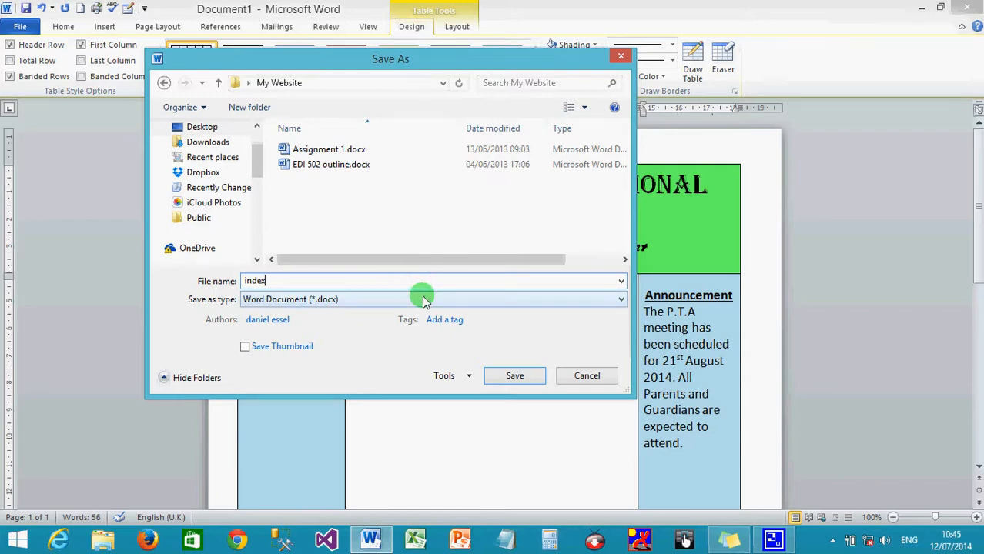
left_click(423, 298)
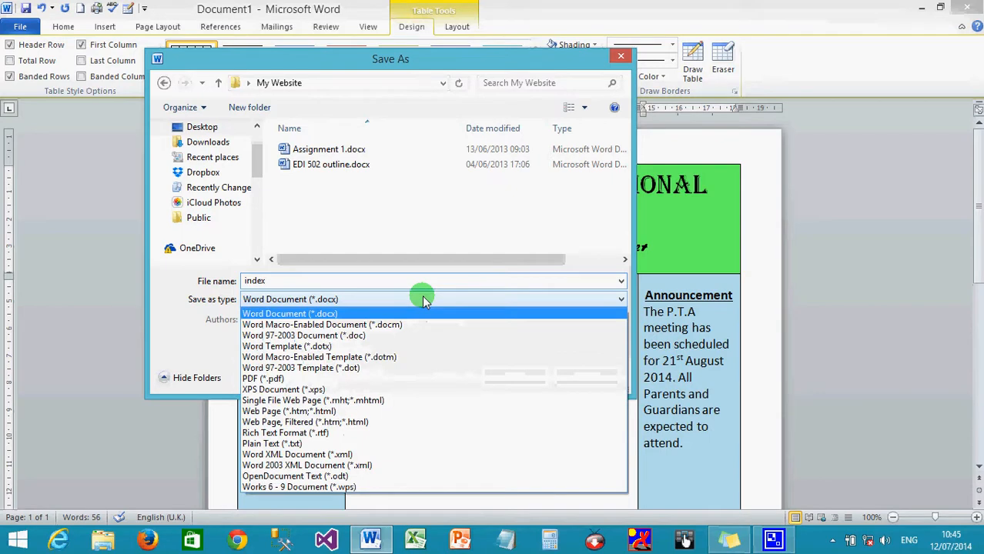
left_click(383, 412)
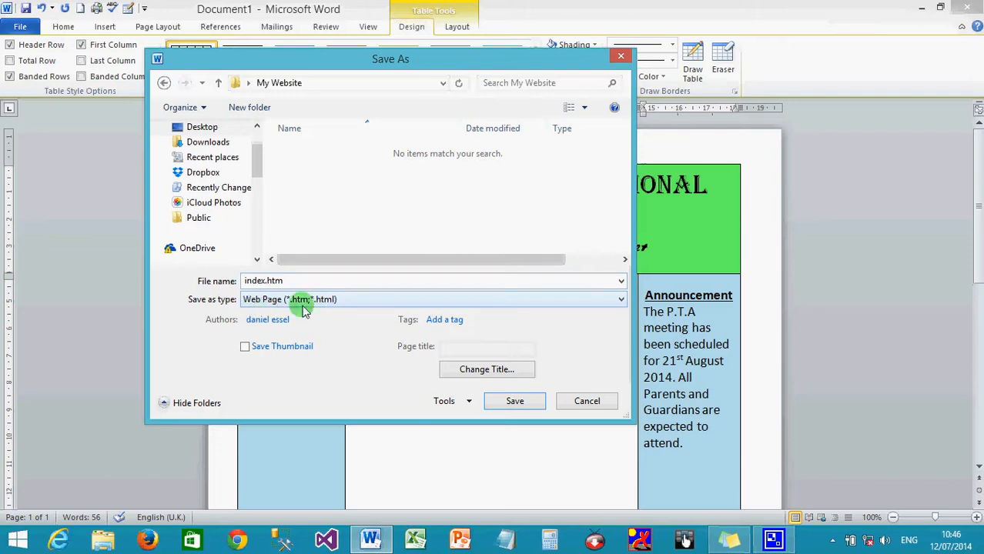
left_click(512, 402)
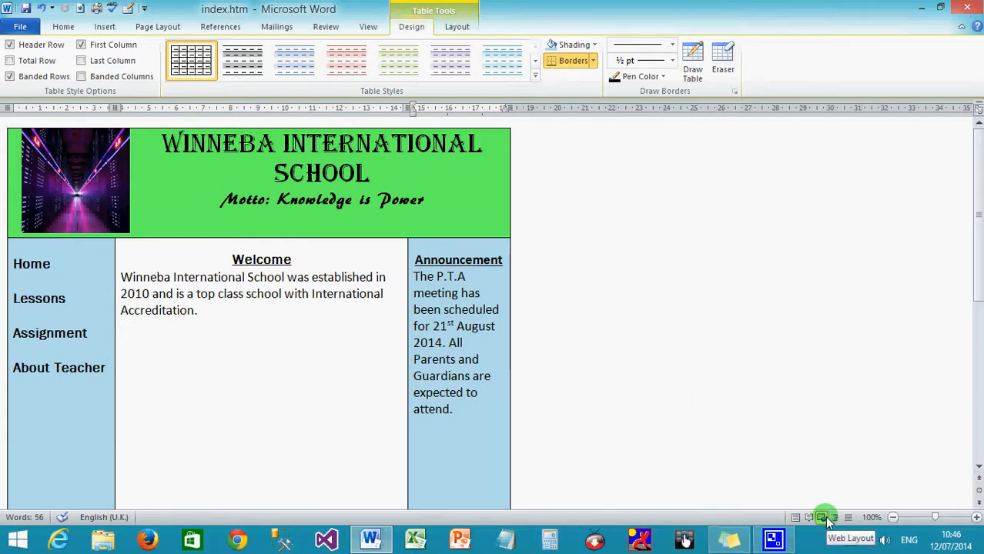
- Scroll through the saved web page, then return to Print Layout view
scroll(660, 411, "down", 3)
scroll(660, 412, "down", 8)
scroll(660, 412, "up", 10)
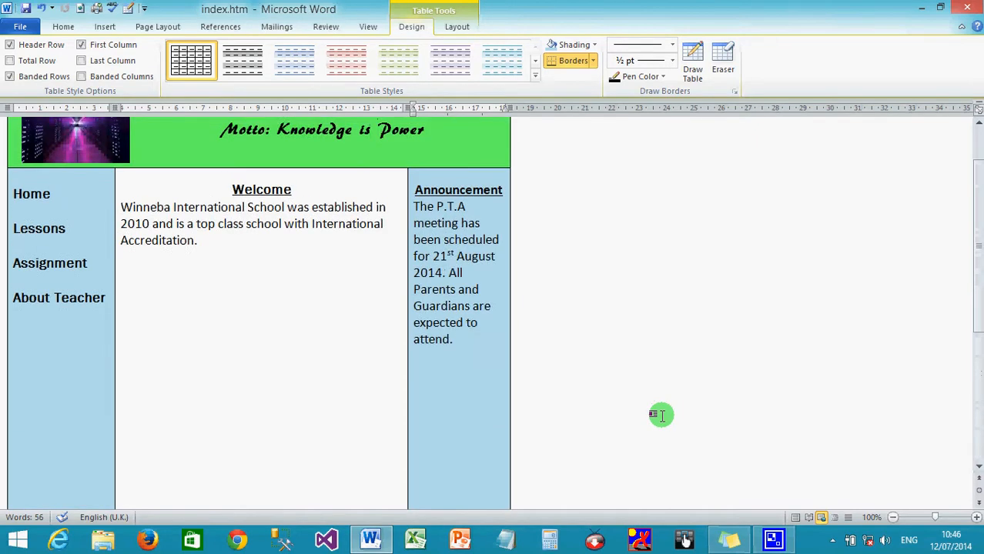
scroll(660, 415, "up", 2)
scroll(660, 415, "down", 3)
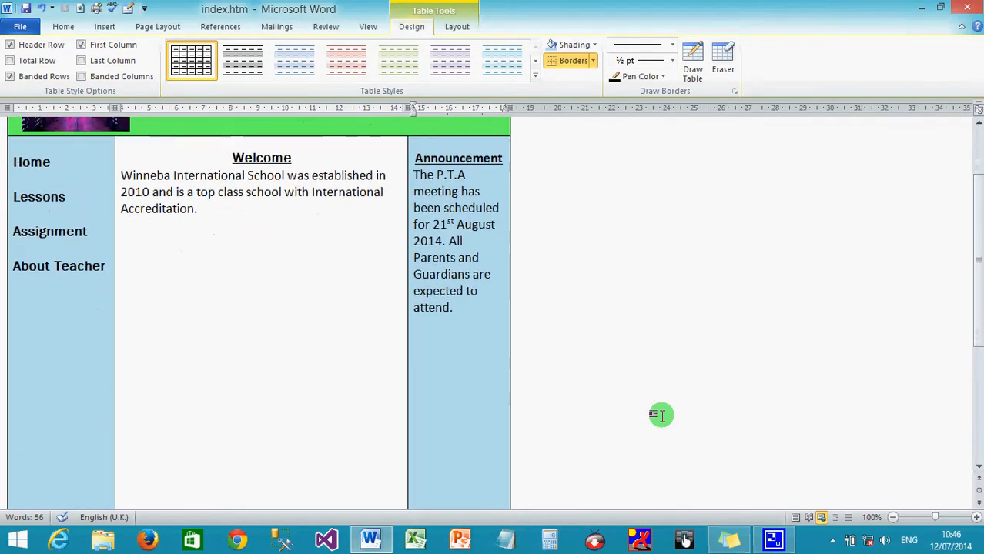
scroll(660, 415, "up", 3)
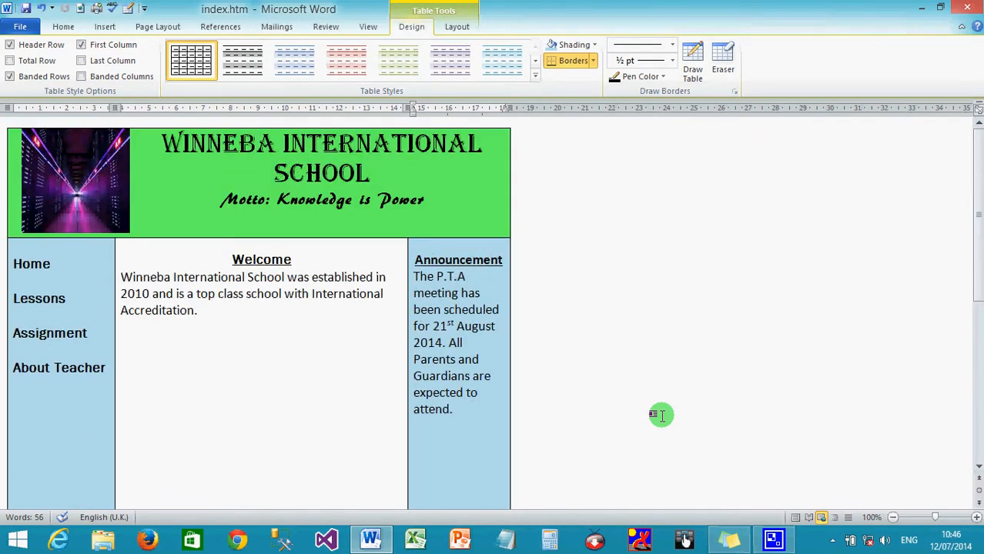
scroll(660, 415, "down", 8)
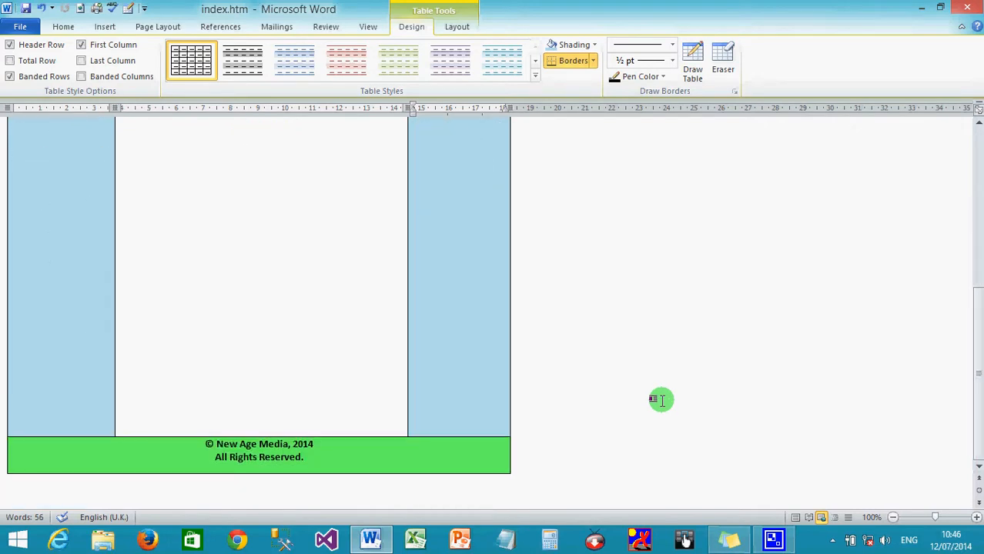
left_click(796, 518)
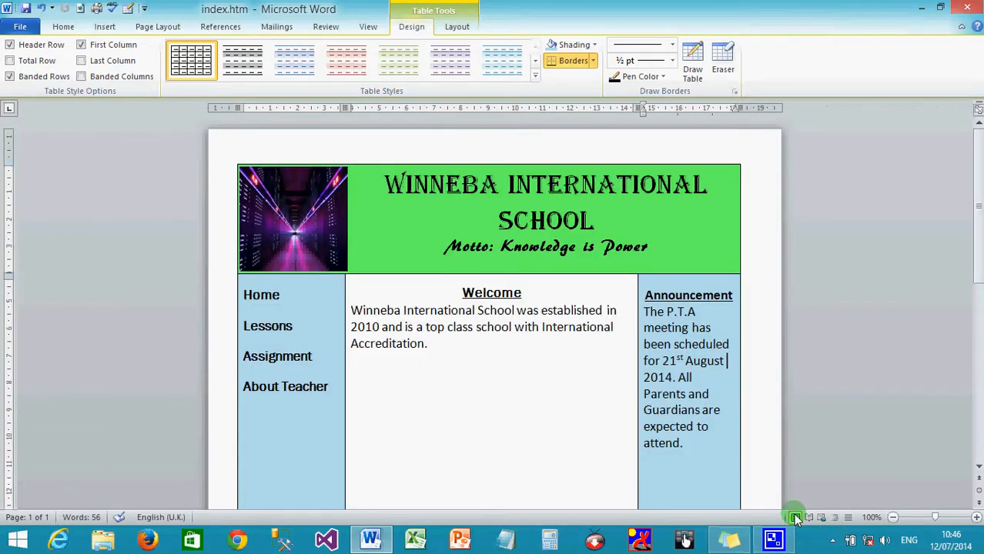
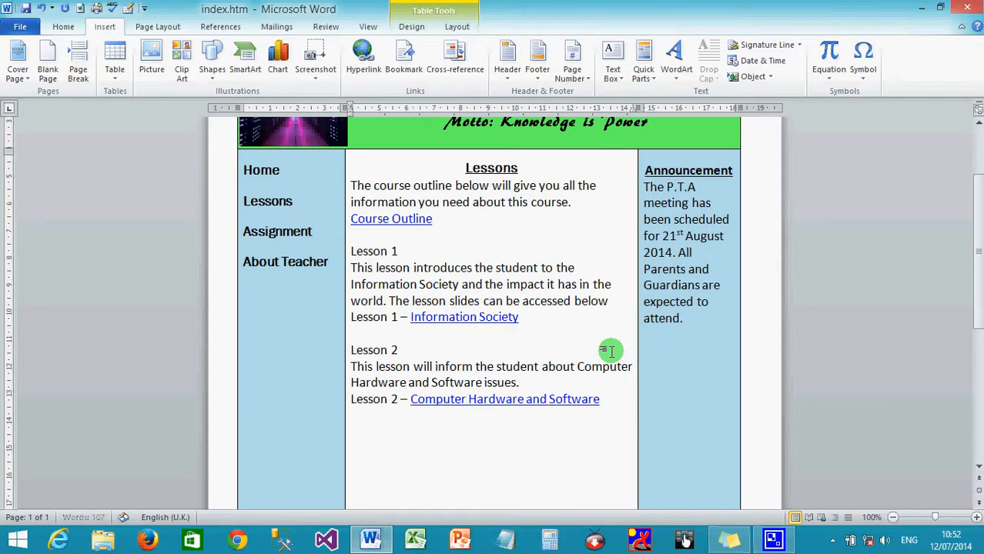
- Start a new empty line below the Lesson 2 link
key("Return")
- Type the 'Video Tutorials' heading and a sentence saying the Microsoft Excel tutorial is available via the link below
type("Video Tut")
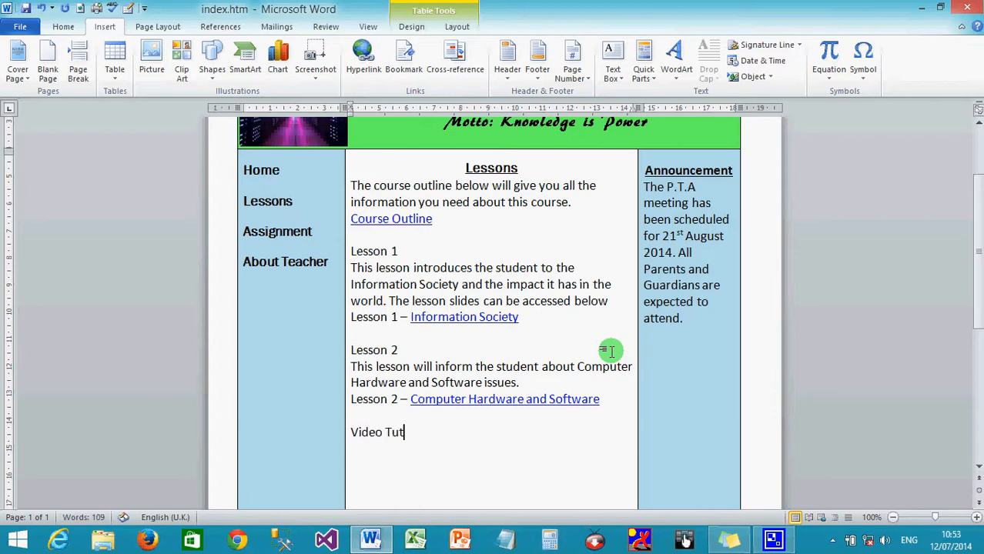
type("orials")
type("A")
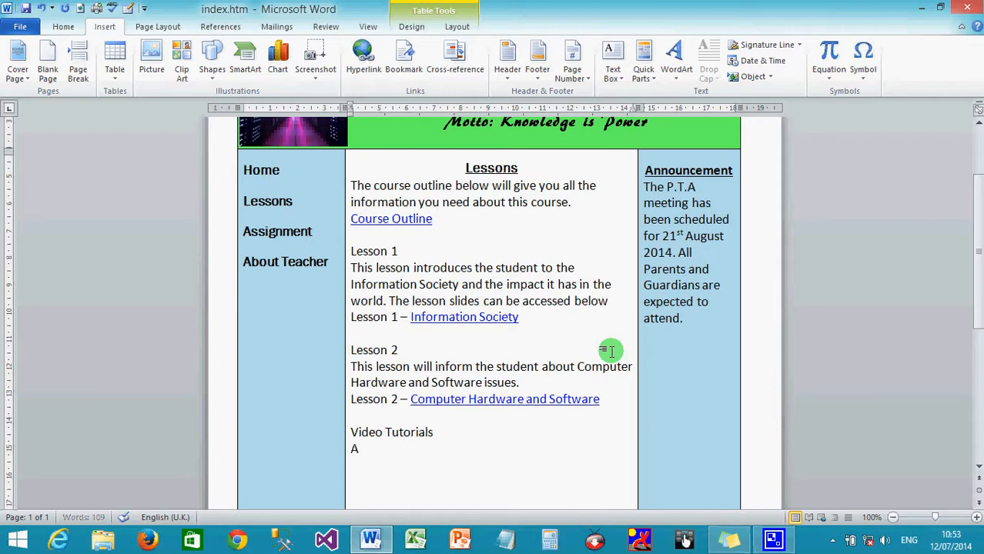
type(" video tu")
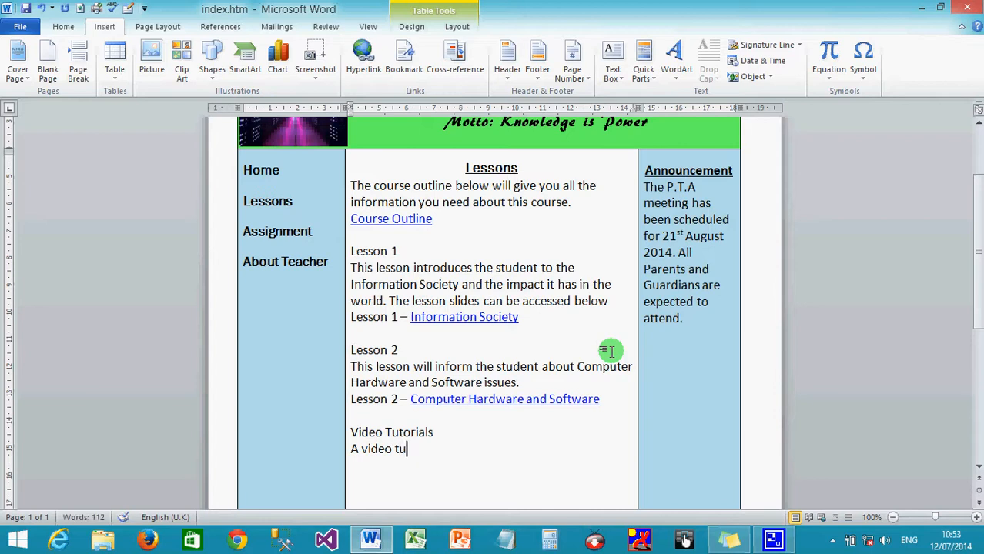
type("torial on Microso")
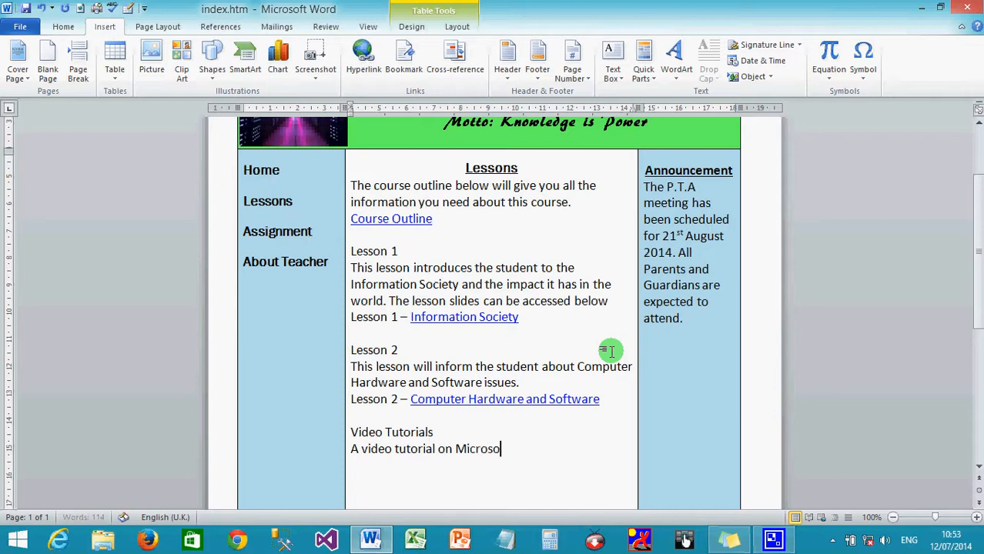
type("ft")
type(" xc")
key("BackSpace")
key("BackSpace")
type("Excel can be")
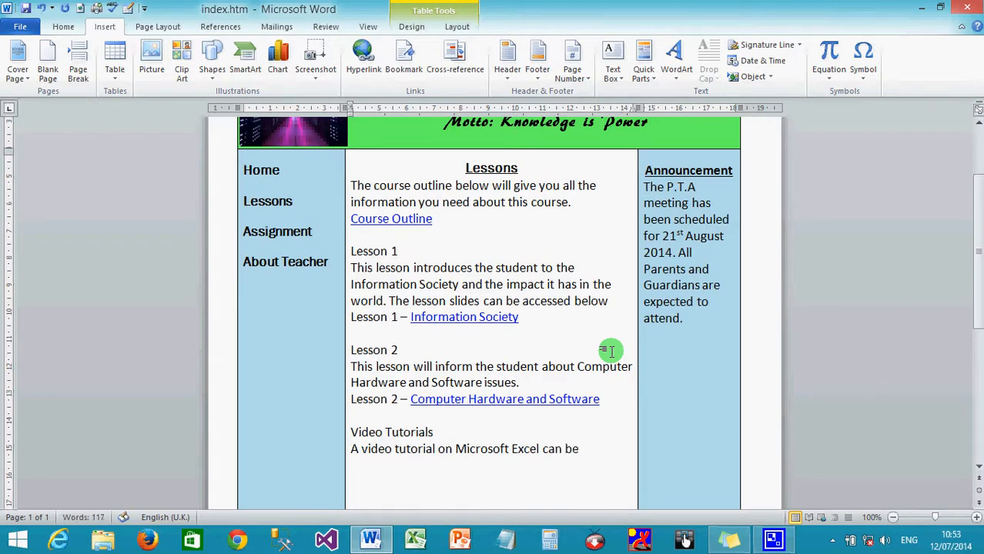
type(" viewd")
key("BackSpace")
type("ed be")
key("BackSpace")
type("y cl")
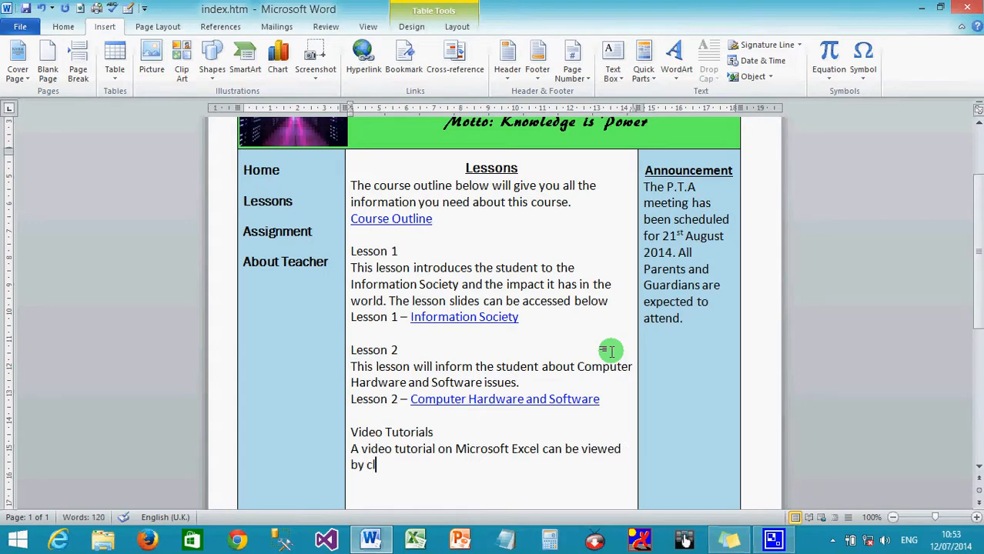
type("icking on the link")
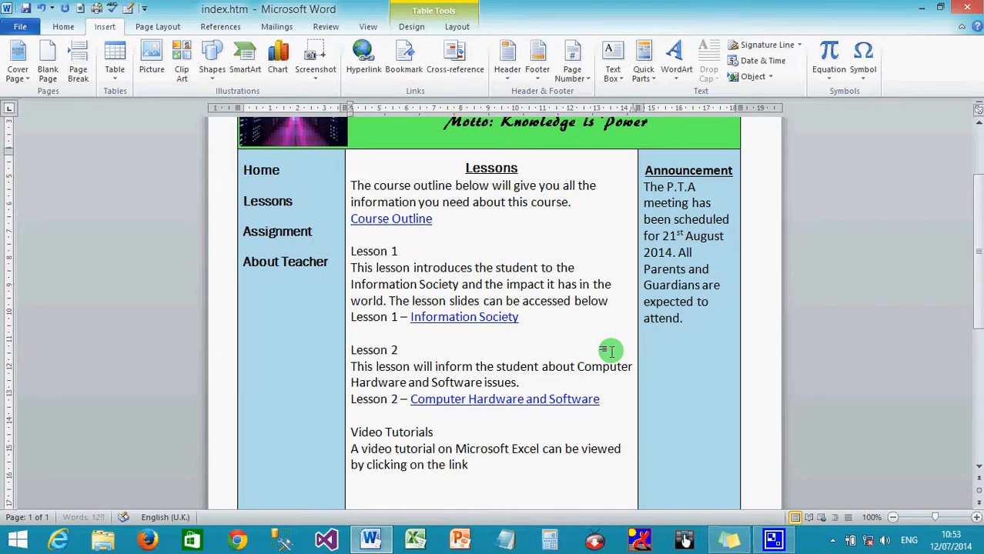
type(" below")
- Replace 'viewed' with 'downloaded' and add the line 'Introduction to Ms. Excel'
left_click_drag(622, 449, 583, 453)
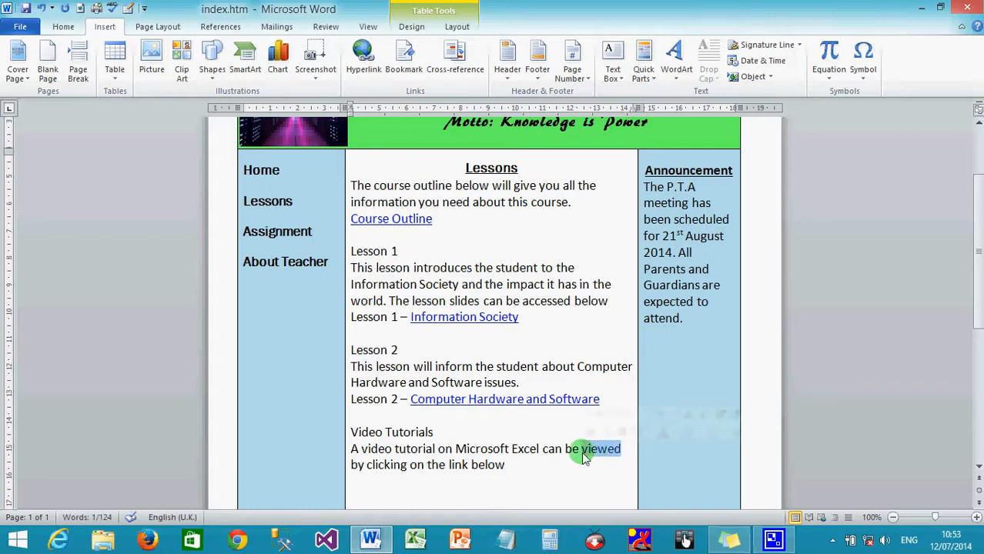
type("downloaded")
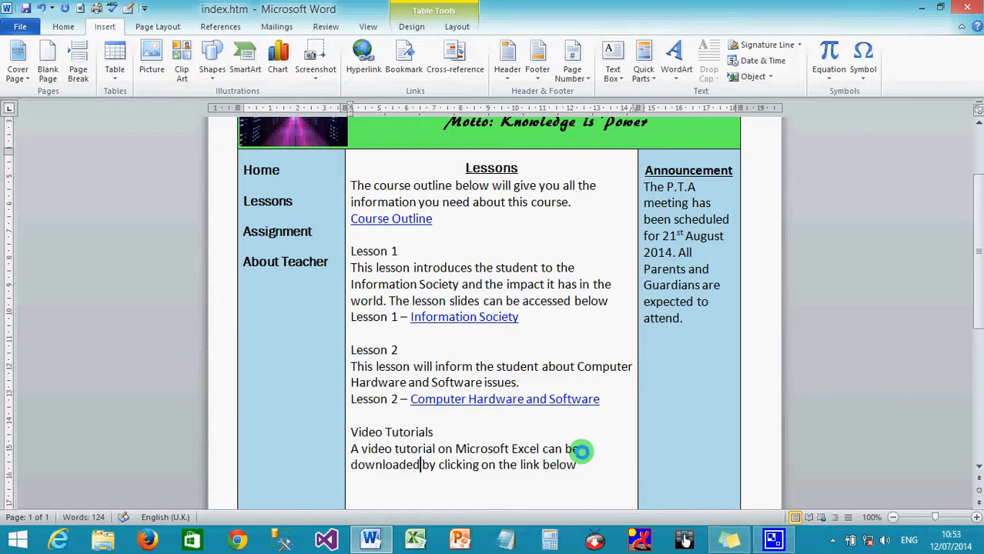
left_click(610, 466)
key("Return")
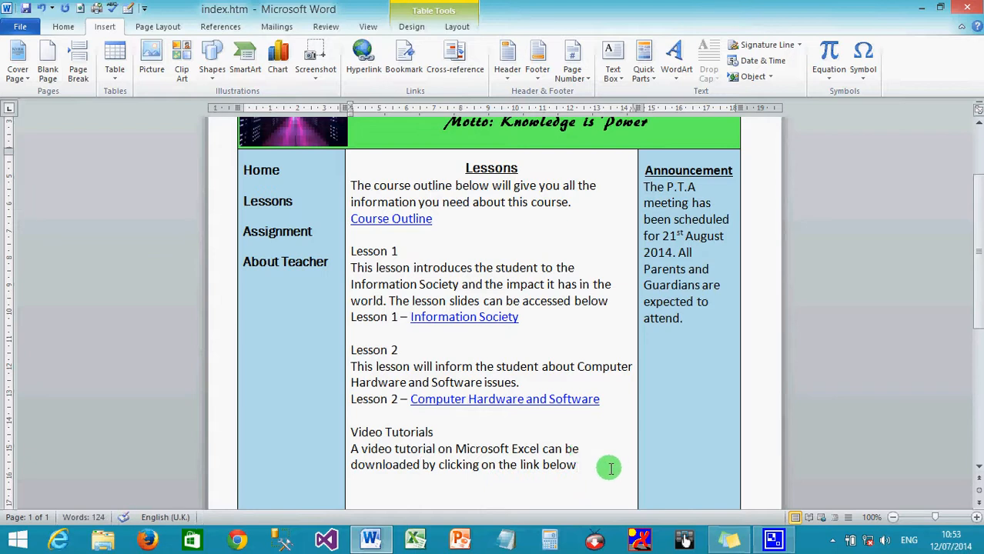
type("Introduction to")
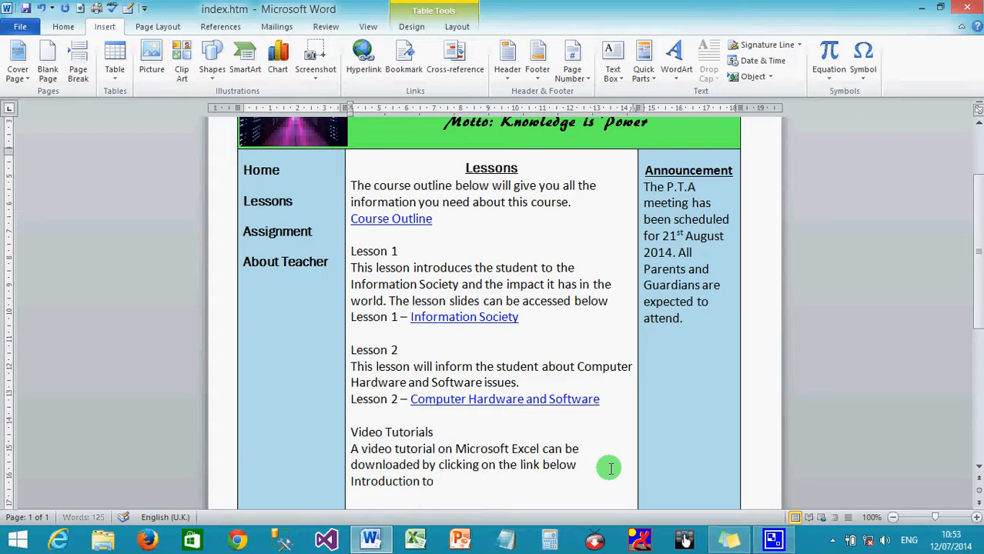
type(" Ms. Excel")
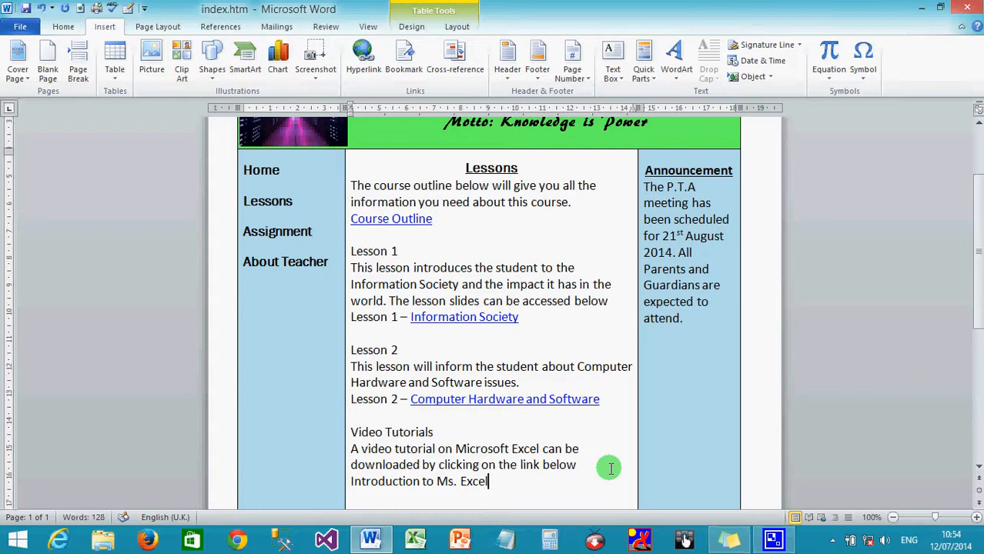
- Link 'Introduction to Ms. Excel' to Excel Intro.avi with ScreenTip 'Click to download Excel tutorials'
left_click(348, 482)
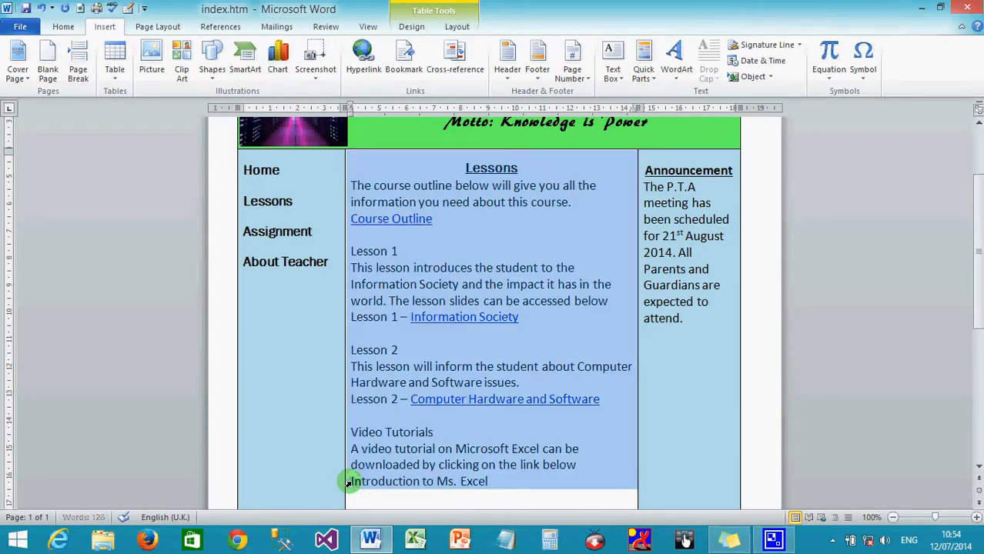
left_click(349, 482)
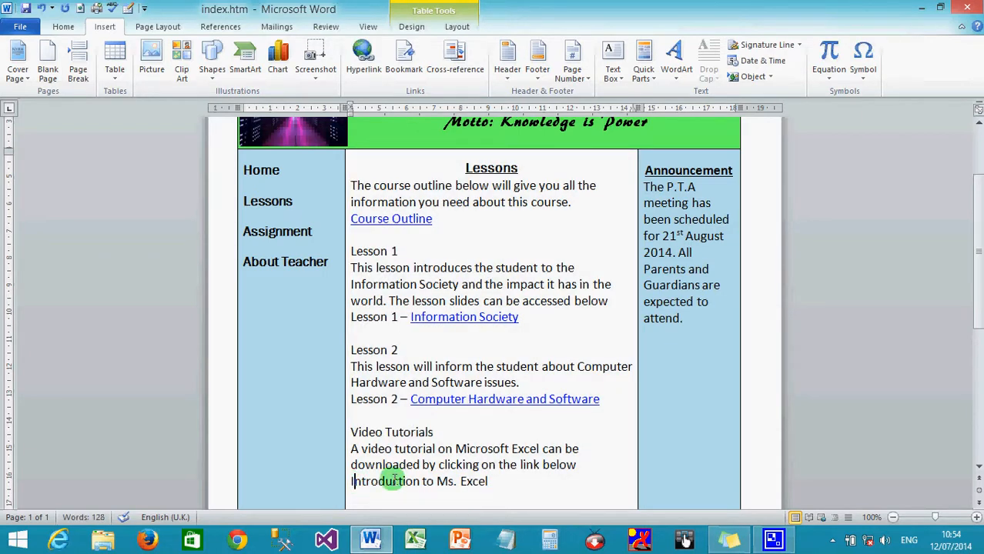
left_click_drag(488, 482, 346, 491)
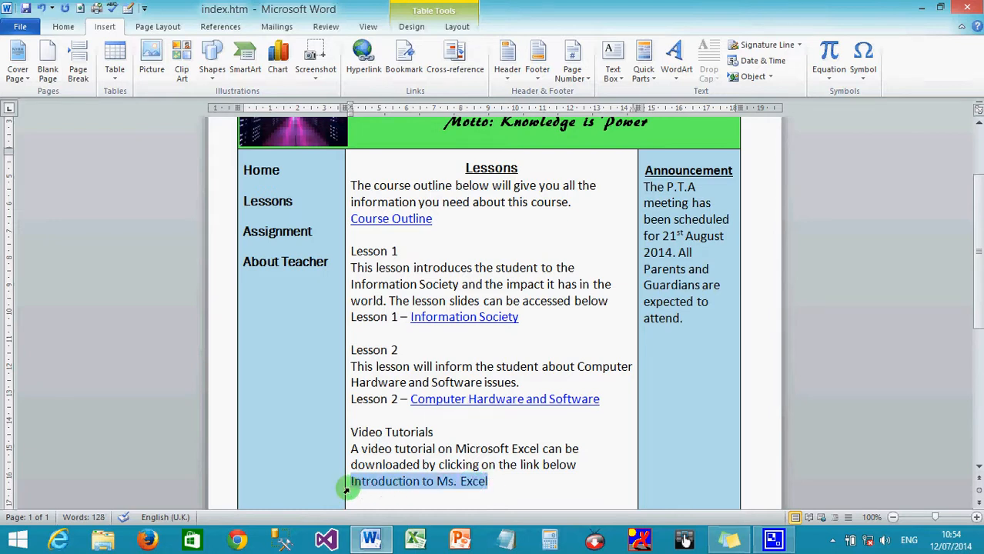
left_click(368, 64)
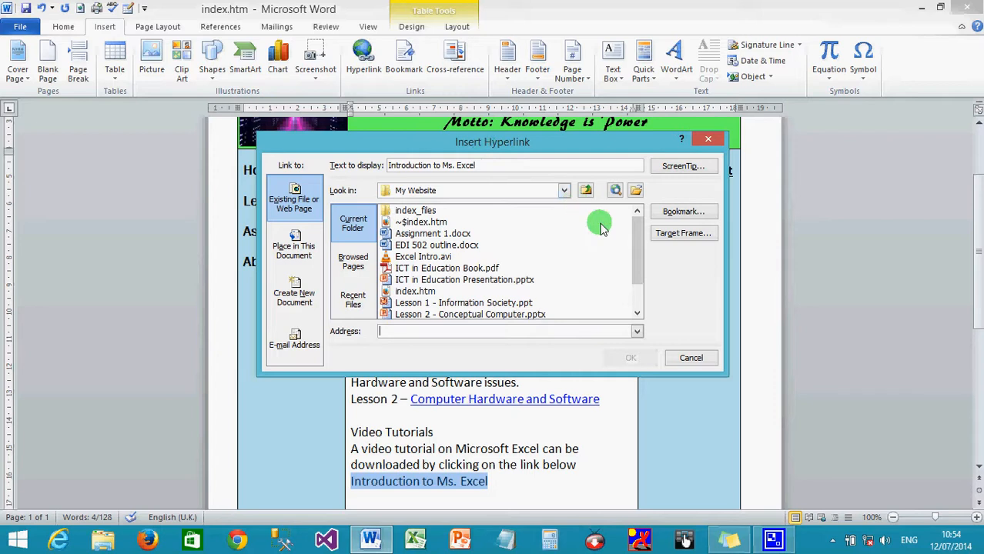
left_click_drag(635, 242, 637, 270)
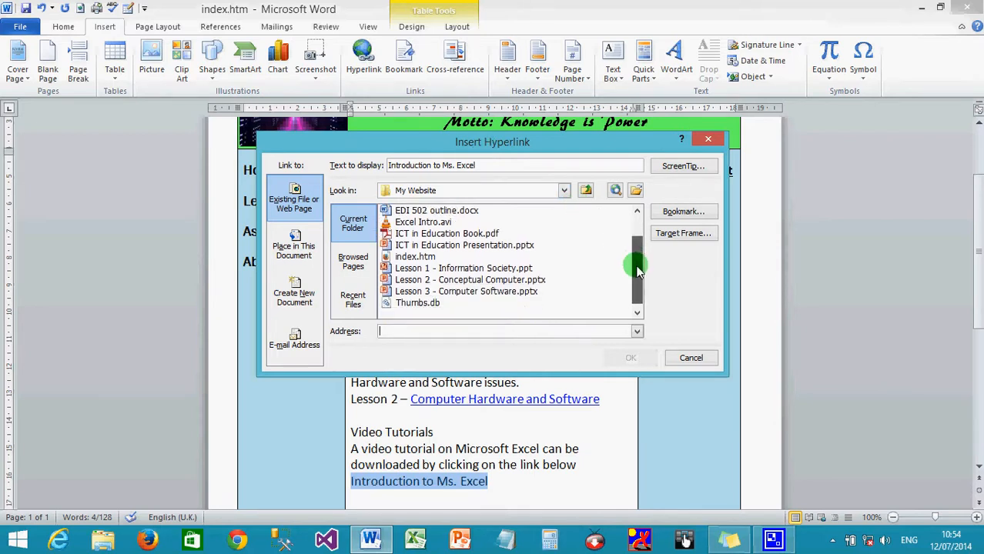
left_click(429, 223)
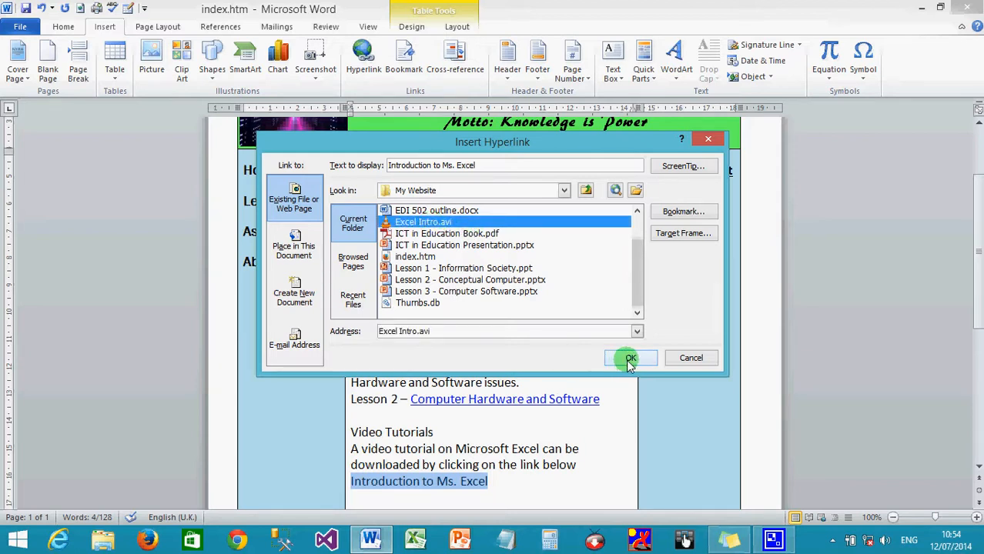
left_click(670, 167)
type("Cl")
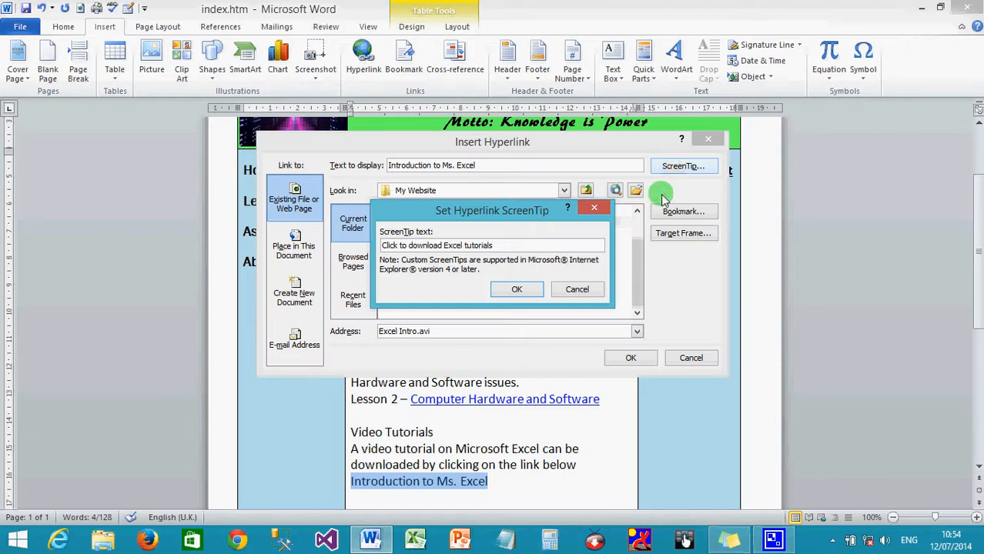
left_click(508, 291)
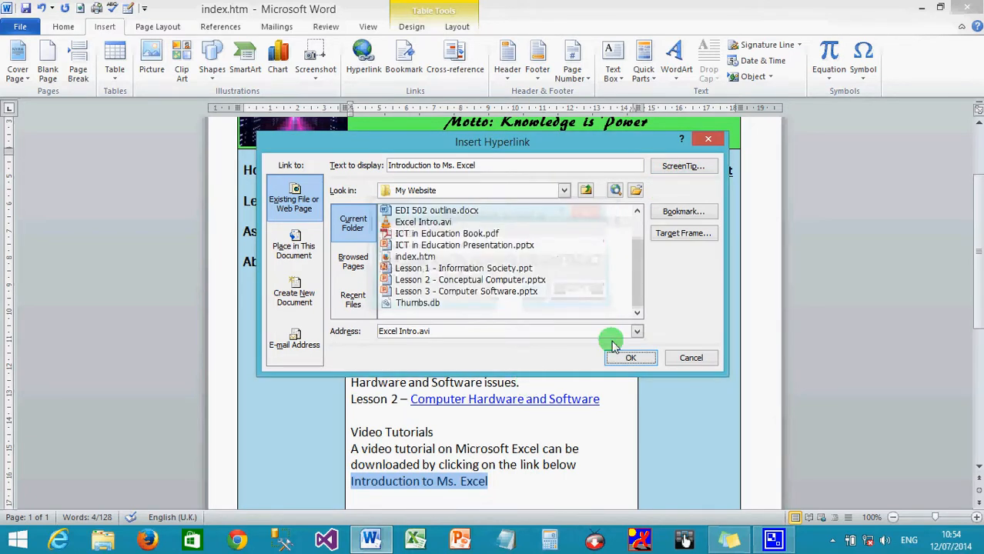
left_click(631, 358)
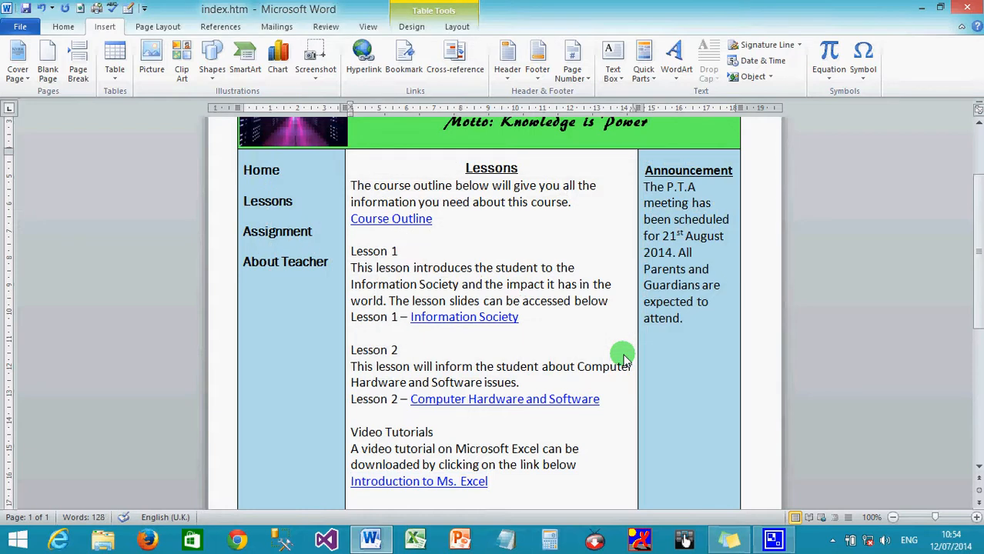
- Return to the top of the page and bring up Save As in the My Website folder
scroll(624, 358, "down", 2)
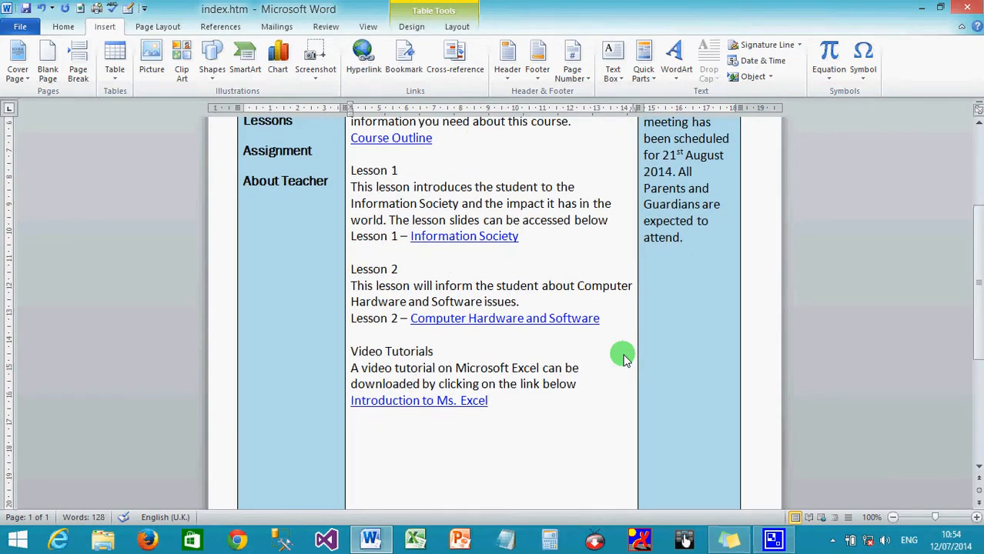
scroll(624, 359, "up", 4)
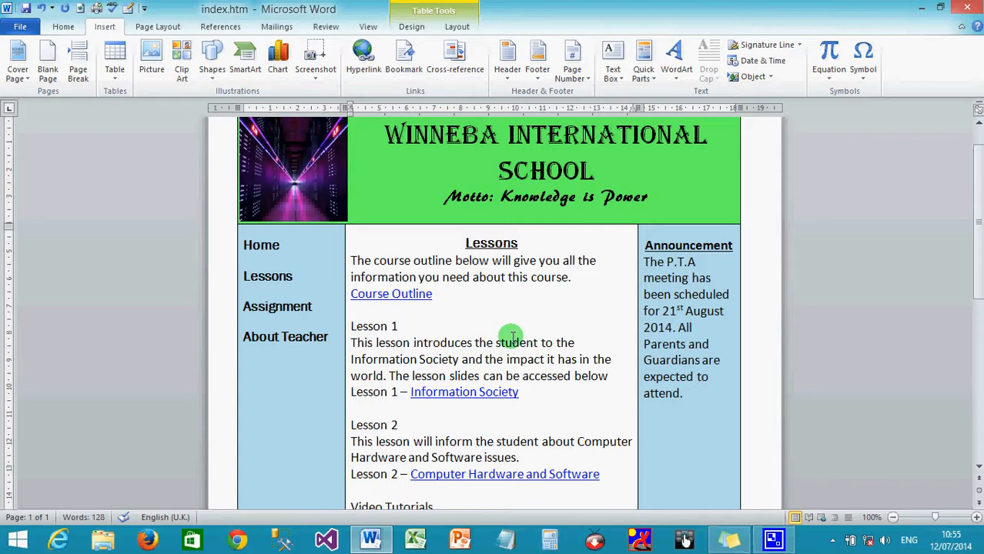
left_click(18, 29)
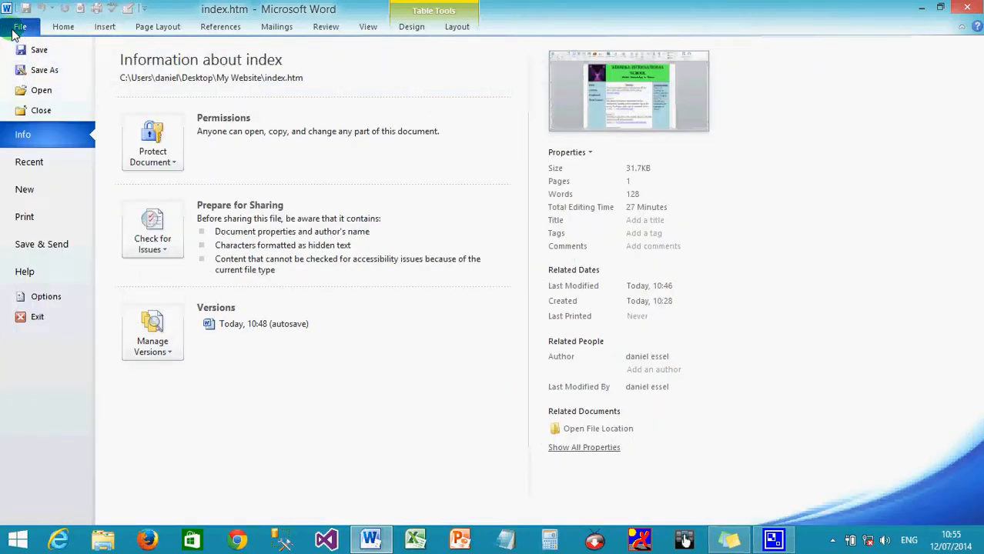
left_click(44, 69)
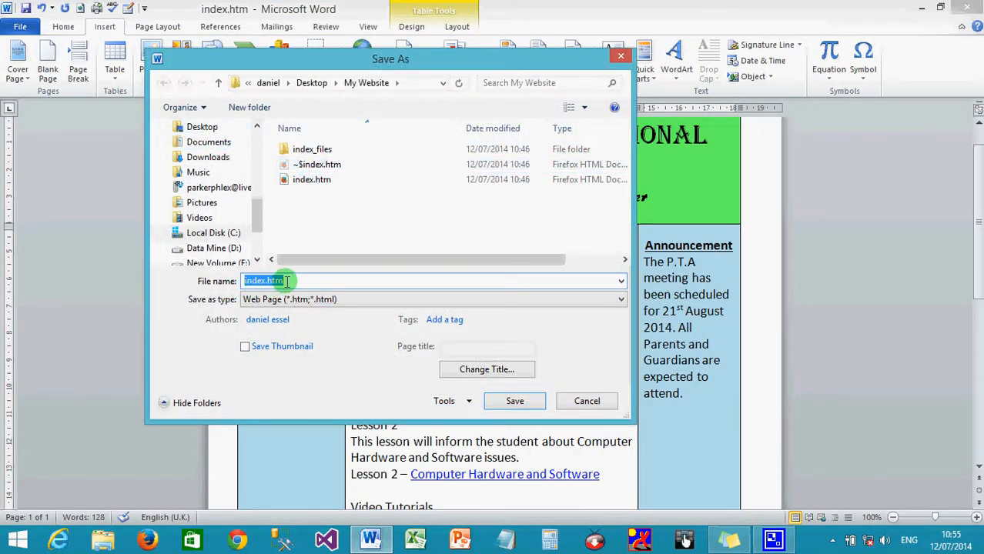
- Save the page as 'lessons' in Web Page format
key("BackSpace")
type("le")
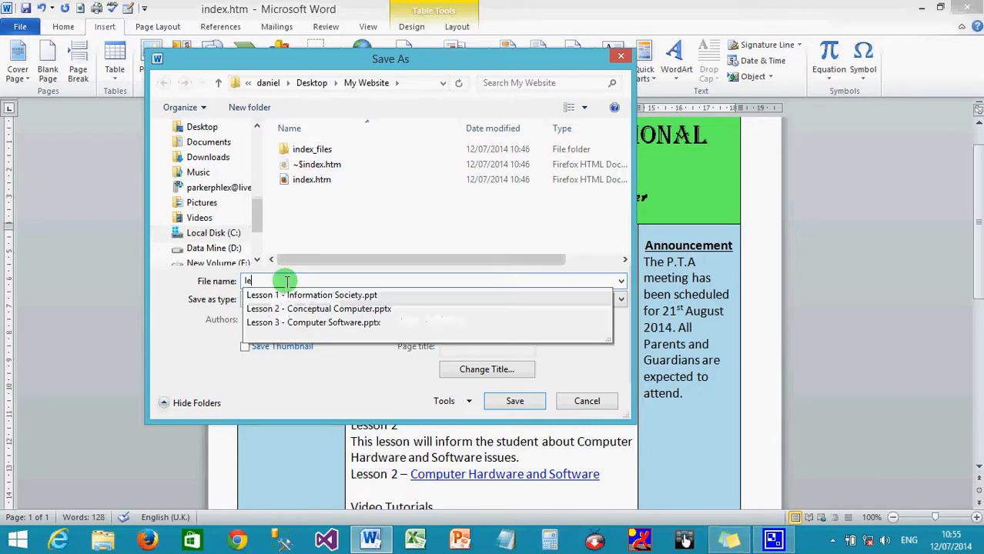
type("ssons")
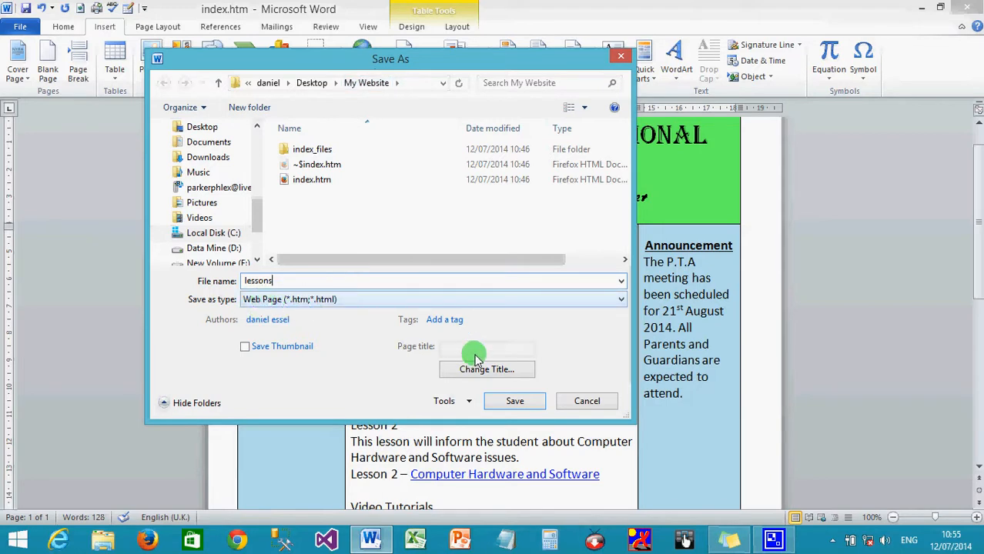
left_click(510, 400)
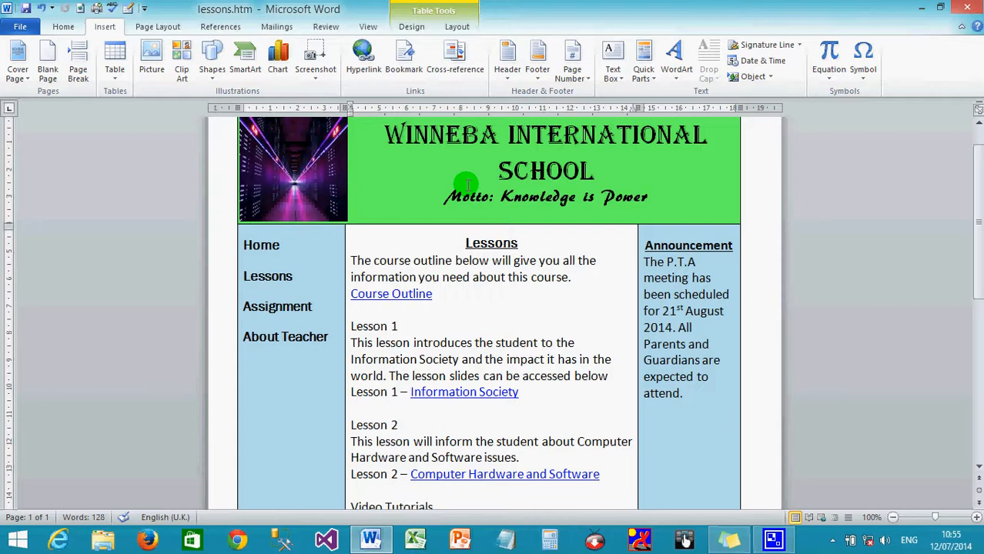
- Link the word Home in the navigation column to index.htm
left_click(242, 245)
left_click(254, 248)
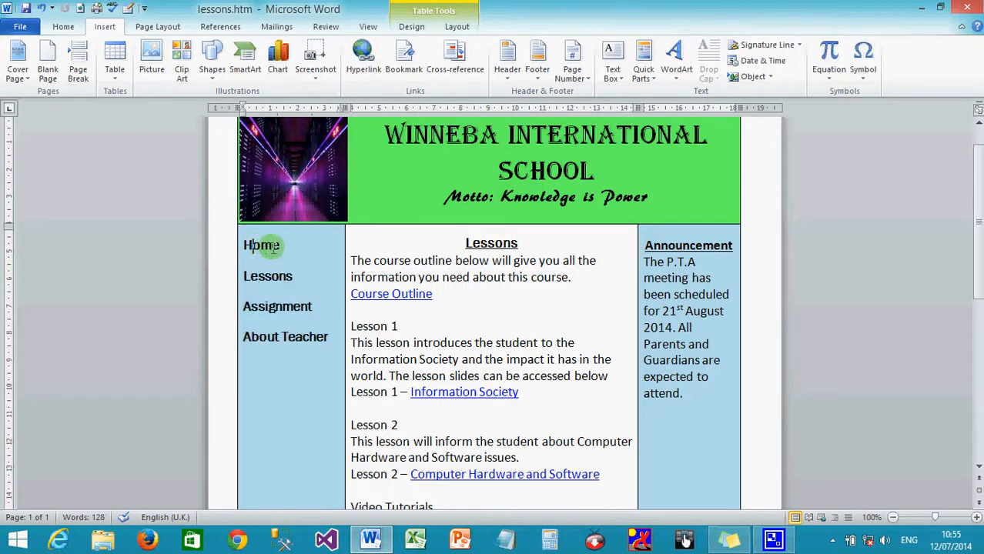
left_click_drag(280, 247, 247, 249)
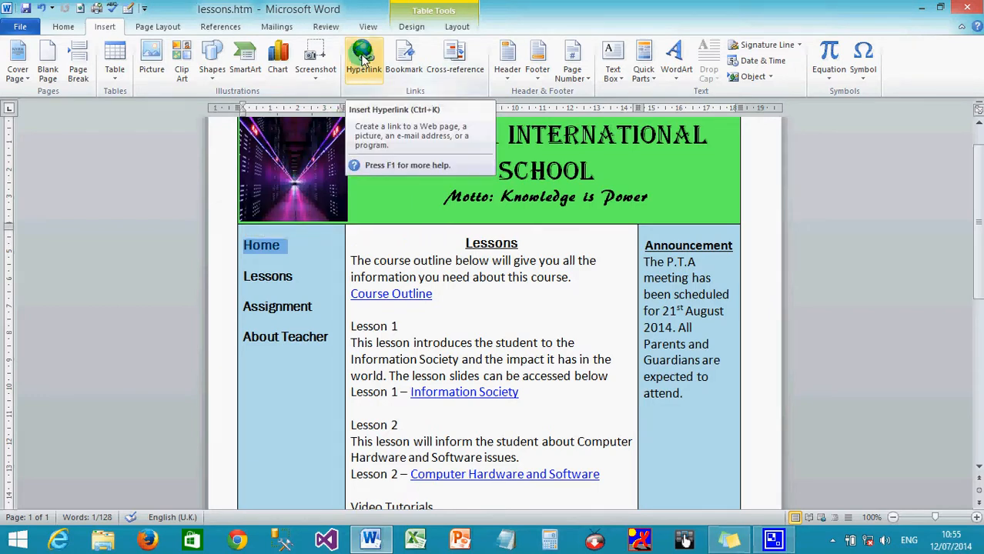
left_click(362, 60)
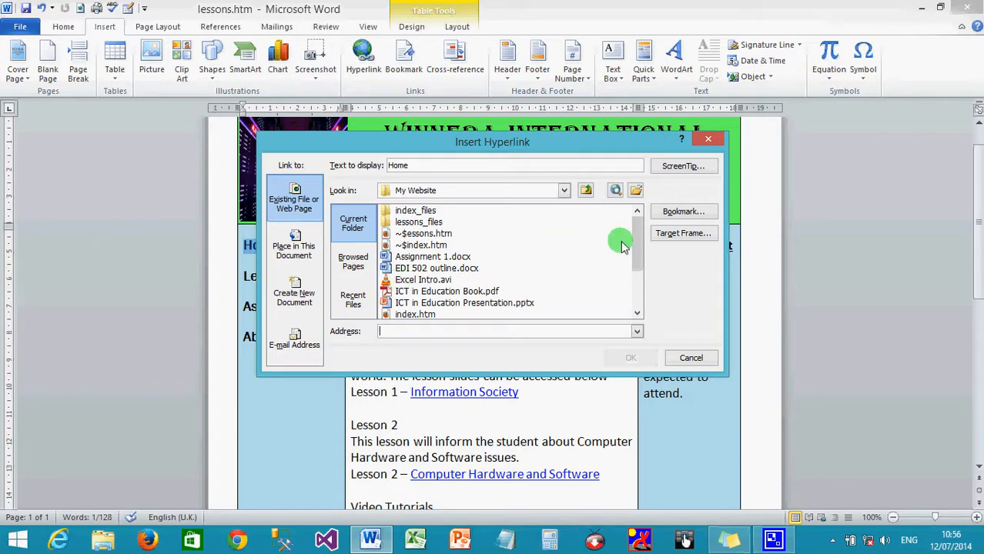
left_click_drag(637, 241, 636, 271)
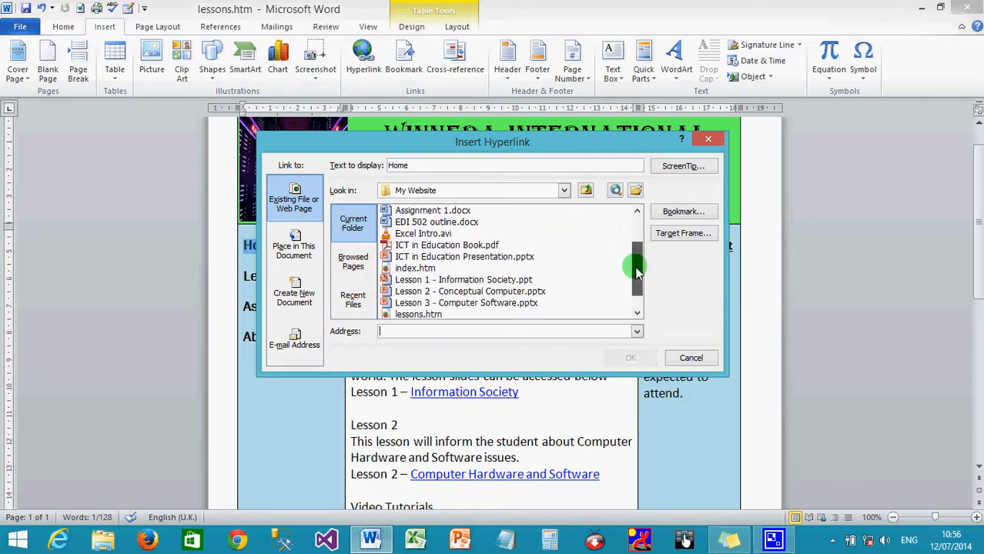
left_click(418, 271)
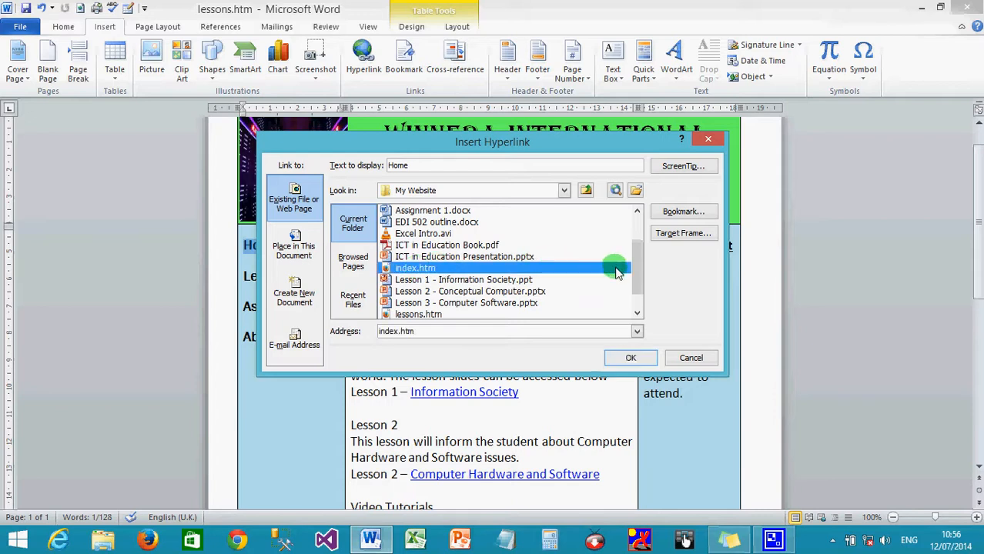
left_click_drag(639, 274, 636, 243)
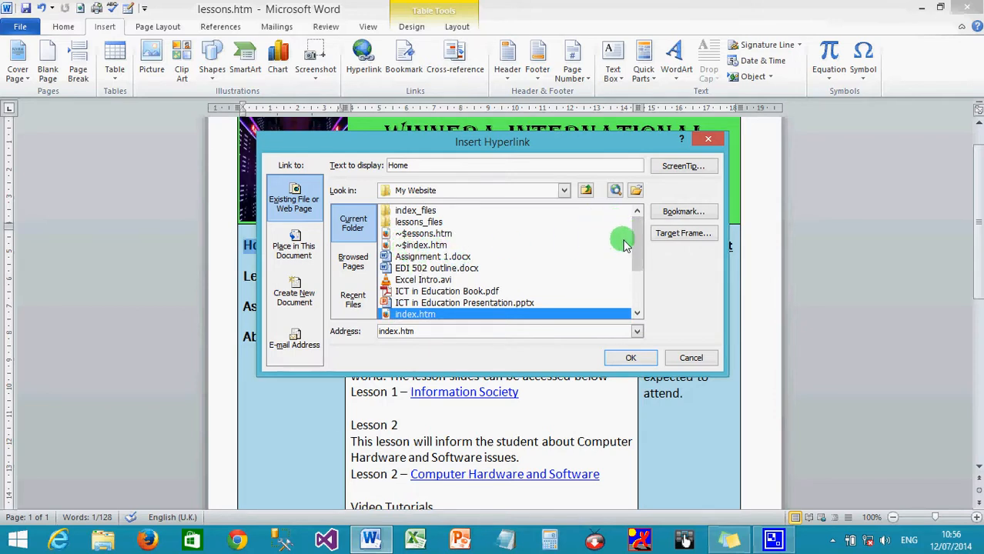
left_click_drag(637, 248, 639, 277)
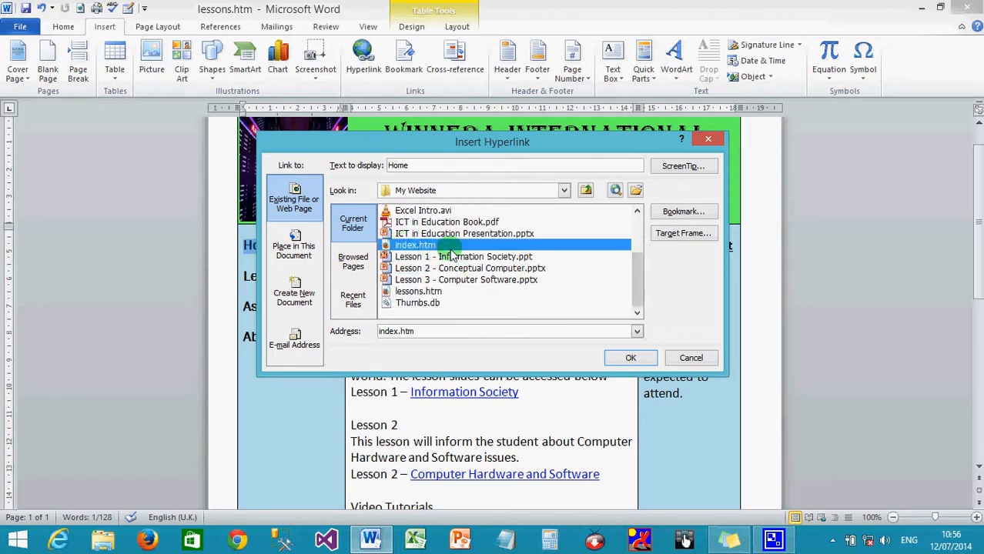
left_click(623, 360)
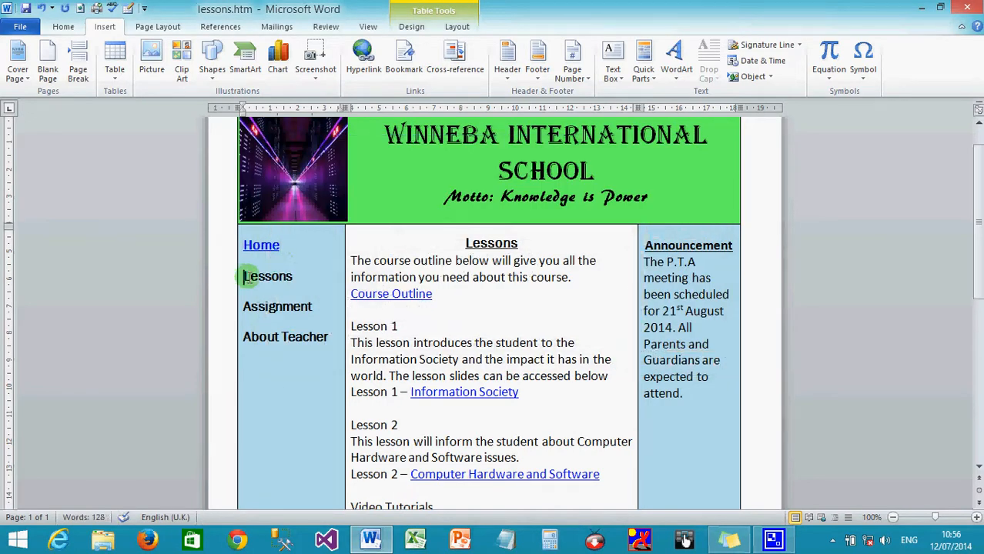
- Link the word Lessons in the navigation column to lessons.htm
left_click_drag(243, 276, 299, 279)
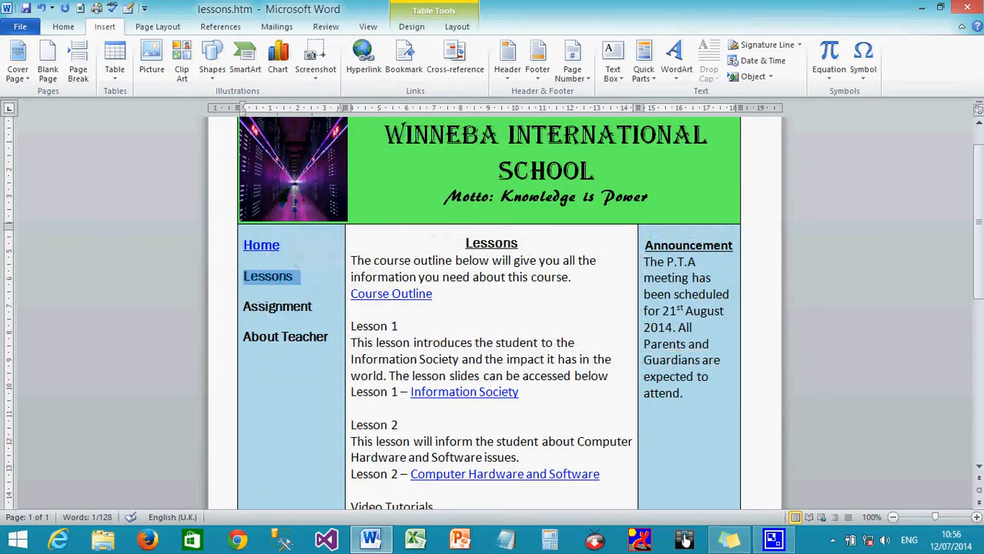
left_click(363, 52)
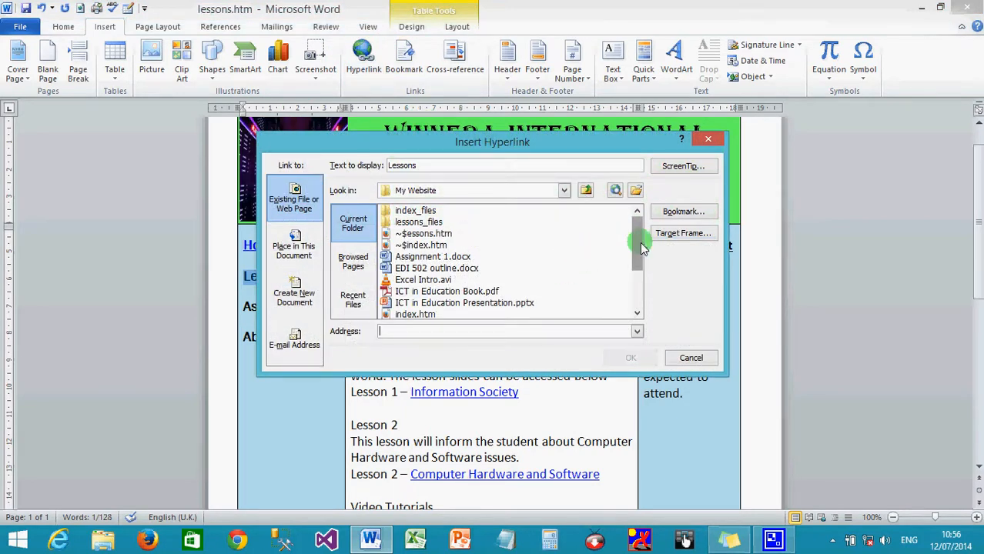
left_click_drag(642, 245, 637, 268)
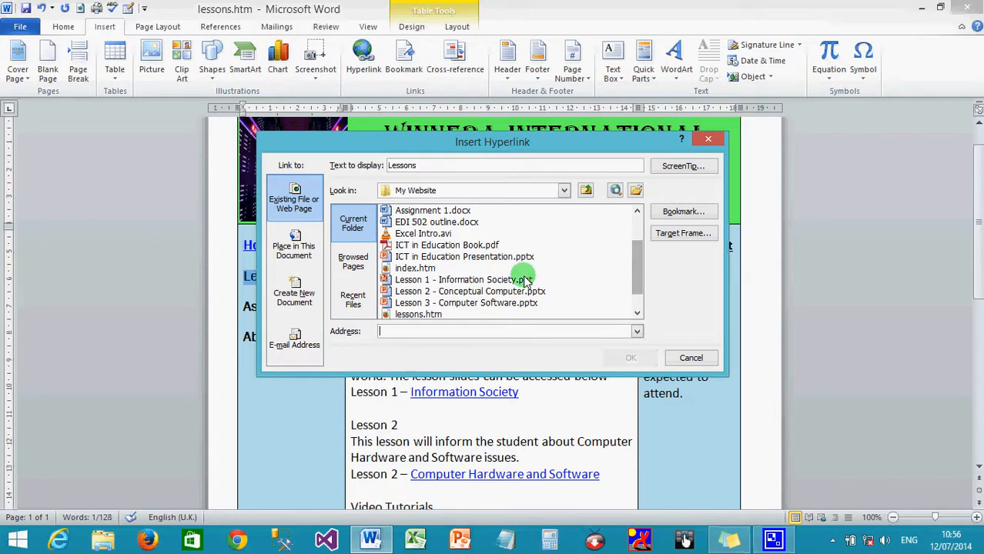
left_click(420, 315)
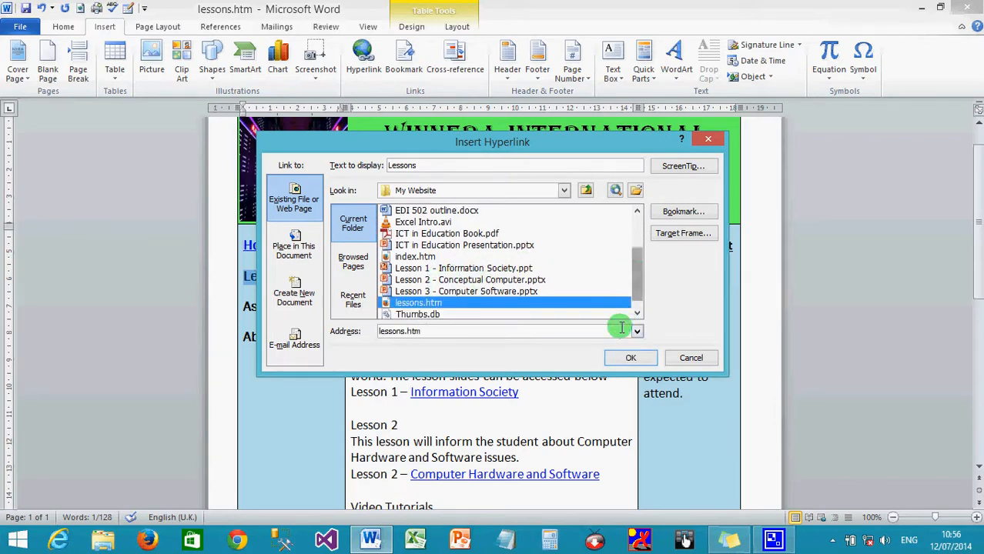
left_click(624, 357)
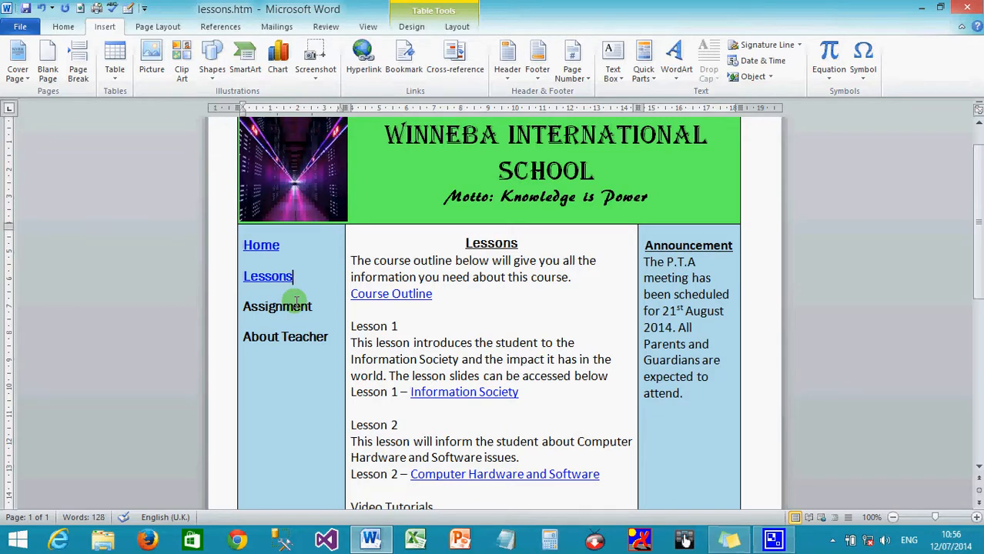
- Deselect the navigation column and save lessons.htm
left_click(239, 248)
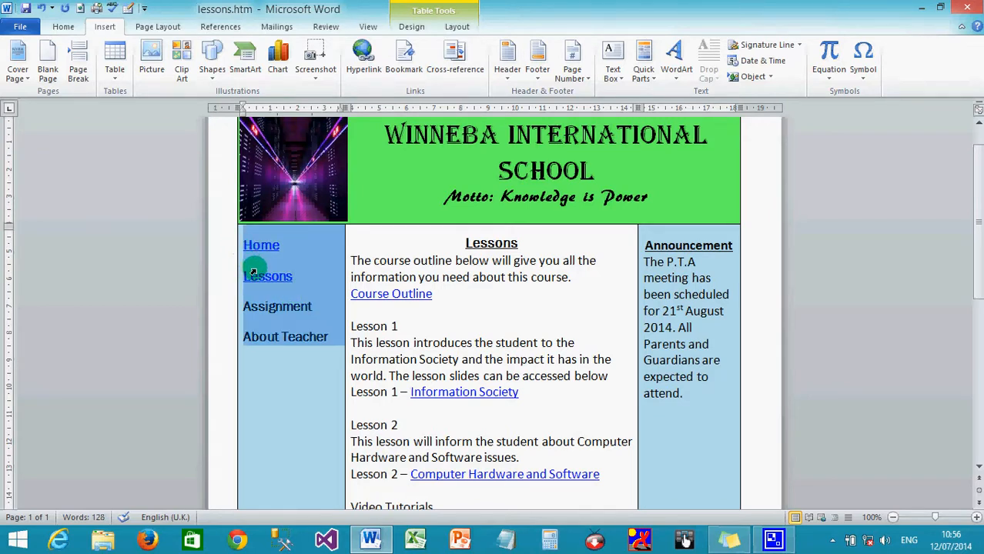
left_click(302, 283)
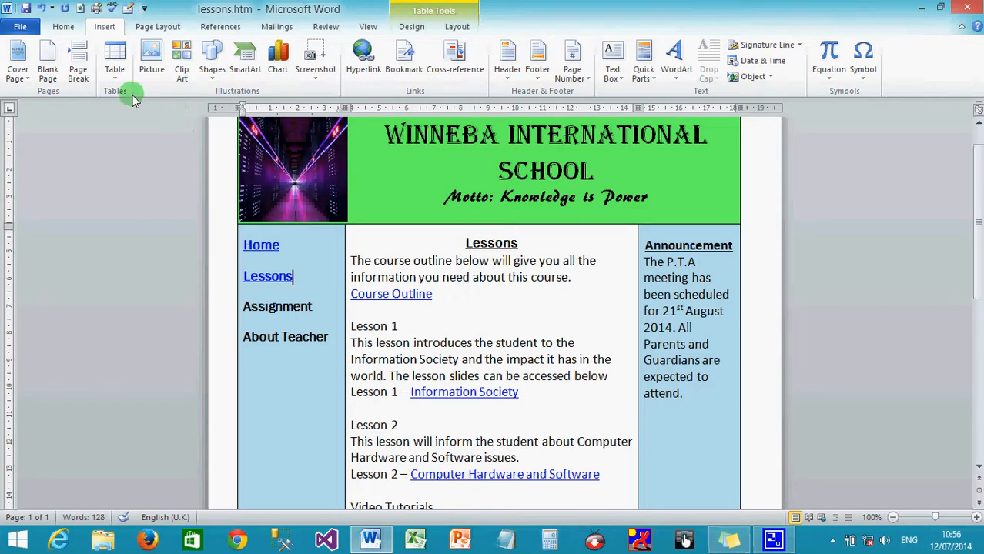
left_click(27, 9)
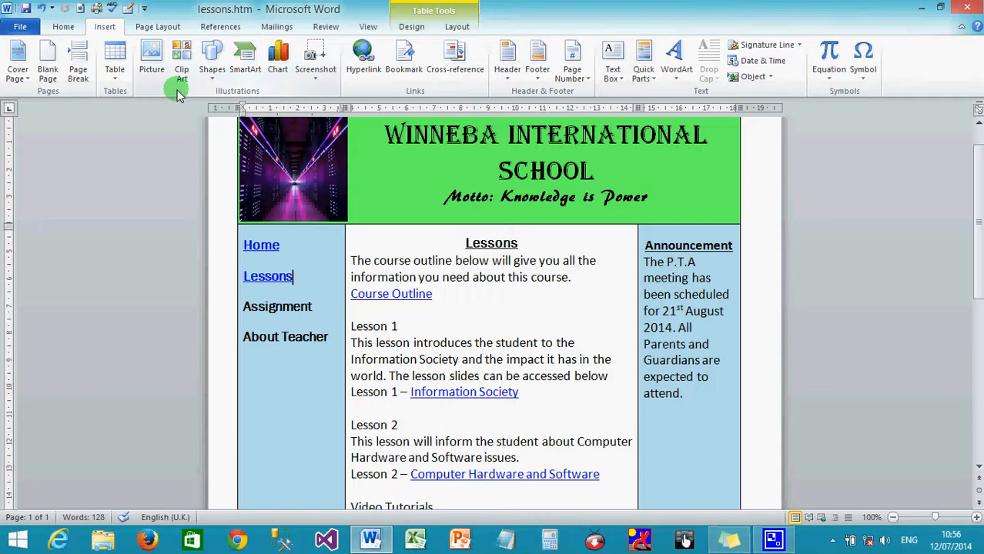
- Reopen index.htm from the recent documents list and view it in Print Layout
left_click(21, 28)
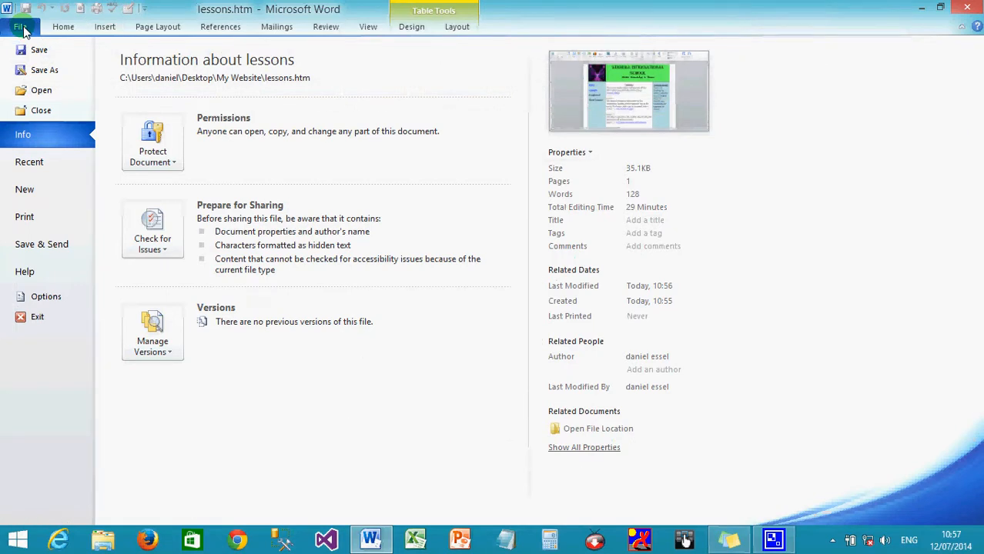
left_click(31, 163)
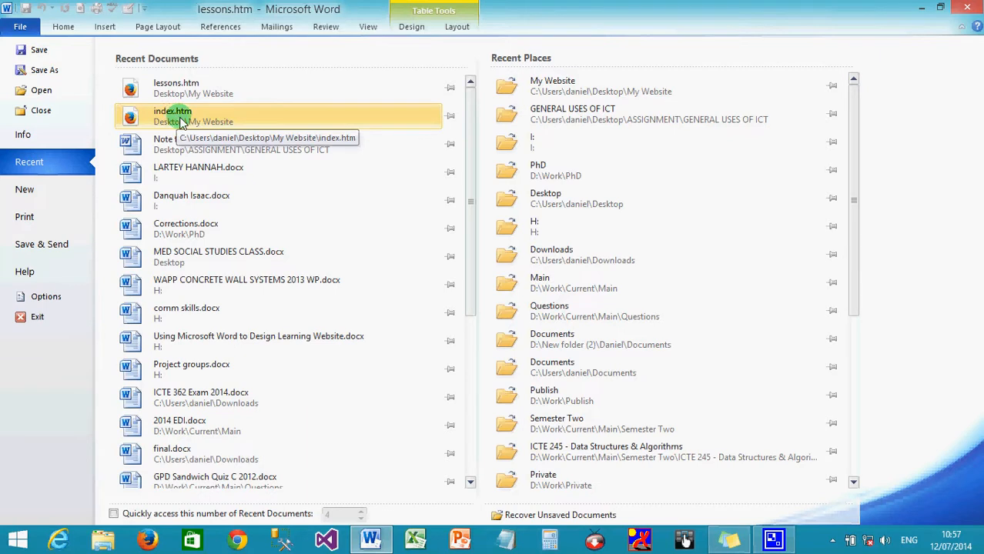
left_click(180, 122)
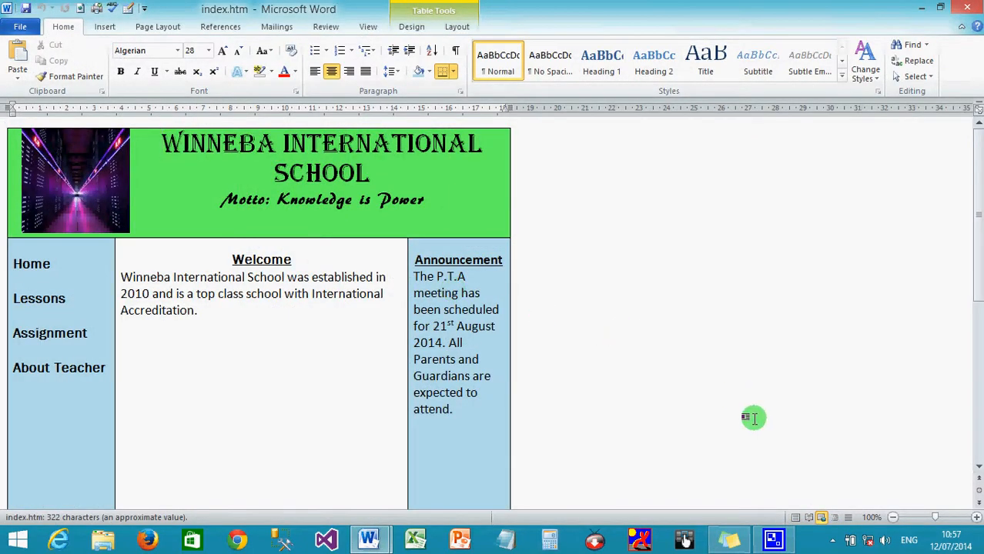
left_click(796, 518)
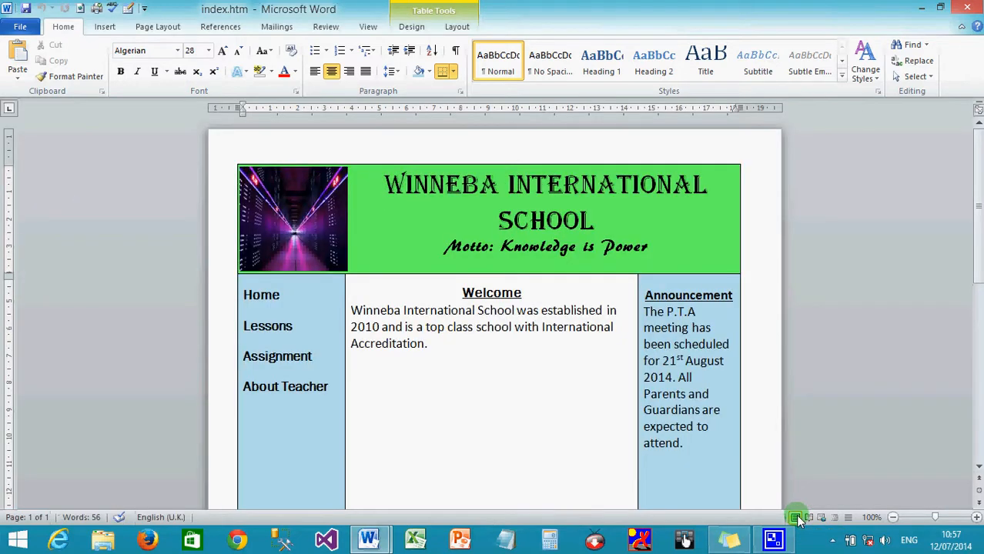